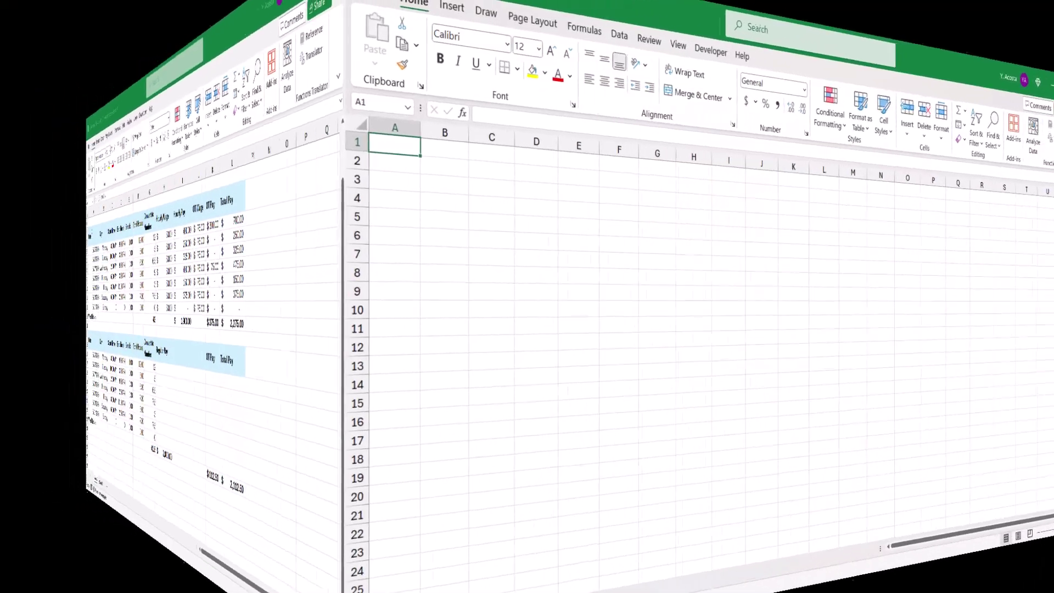
# Enter the 'Henry Time Sheet', 'Hourly Wage:' and 'Overtime Wage:' labels in A1:A3, autofit column A and bold them.
pyautogui.write('H')
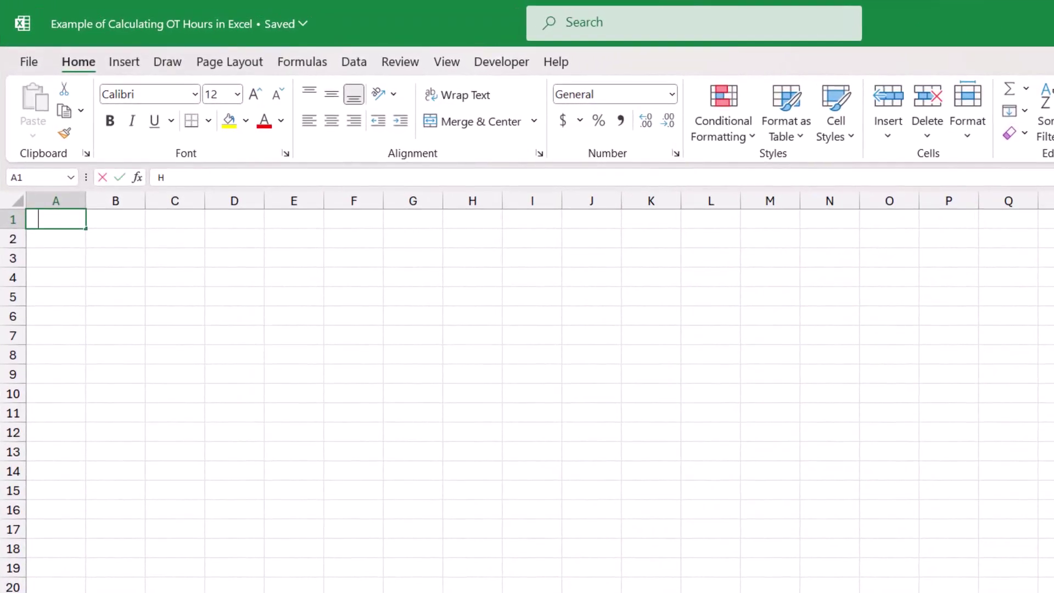
pyautogui.write('enry Ti')
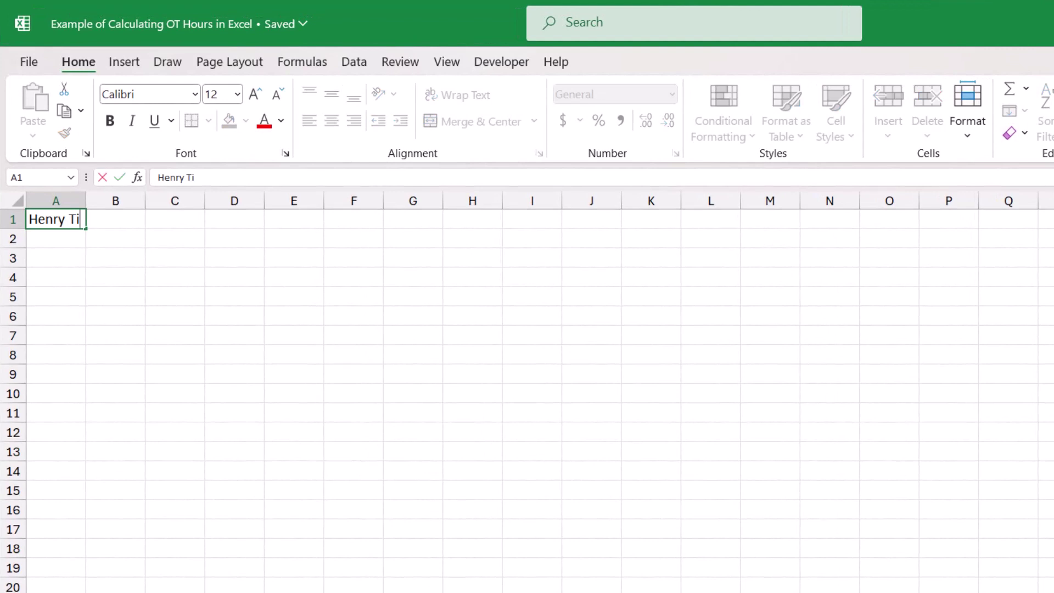
pyautogui.write('me Sheet')
pyautogui.press('Return')
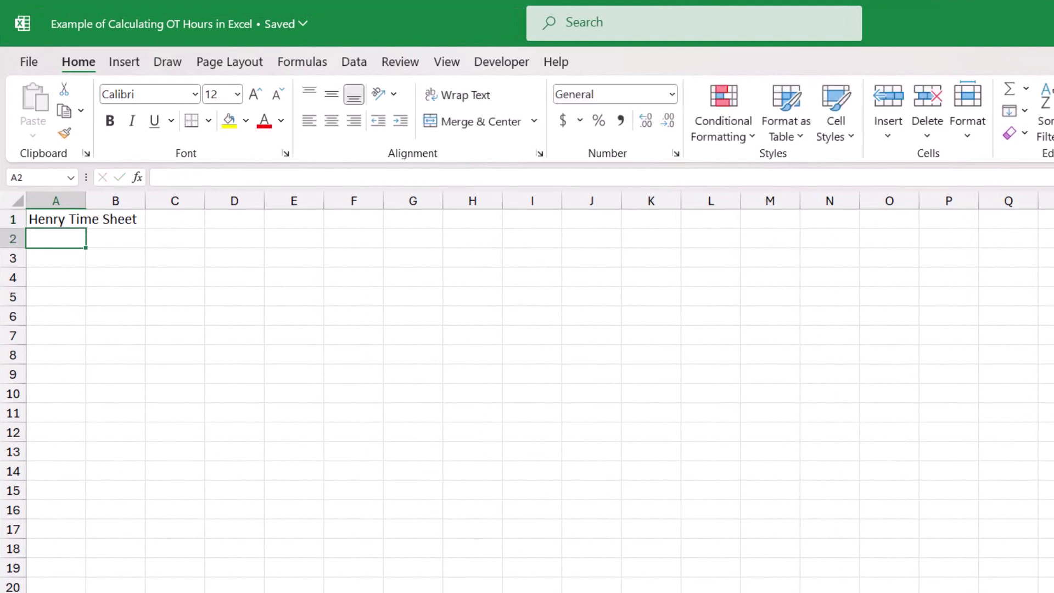
pyautogui.write('Hourly Wag')
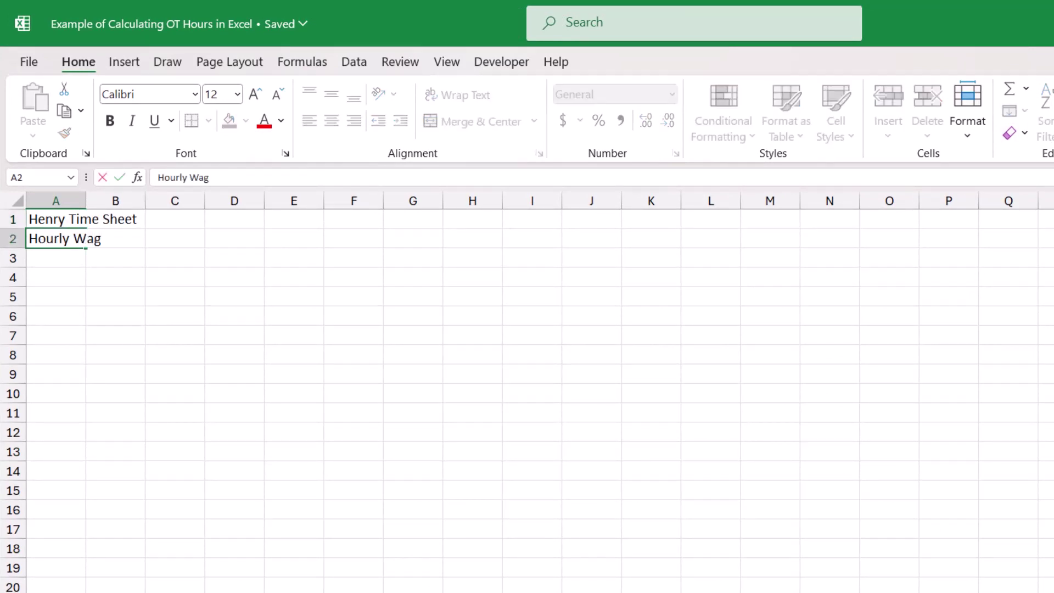
pyautogui.write('e:')
pyautogui.press('Return')
pyautogui.write('Ove')
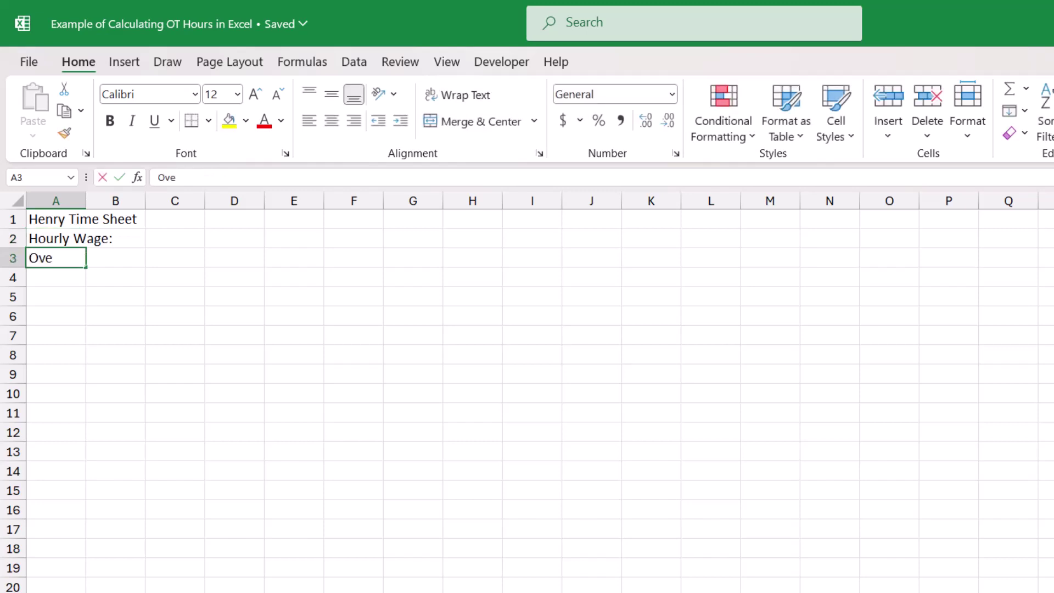
pyautogui.write('rtime Wag')
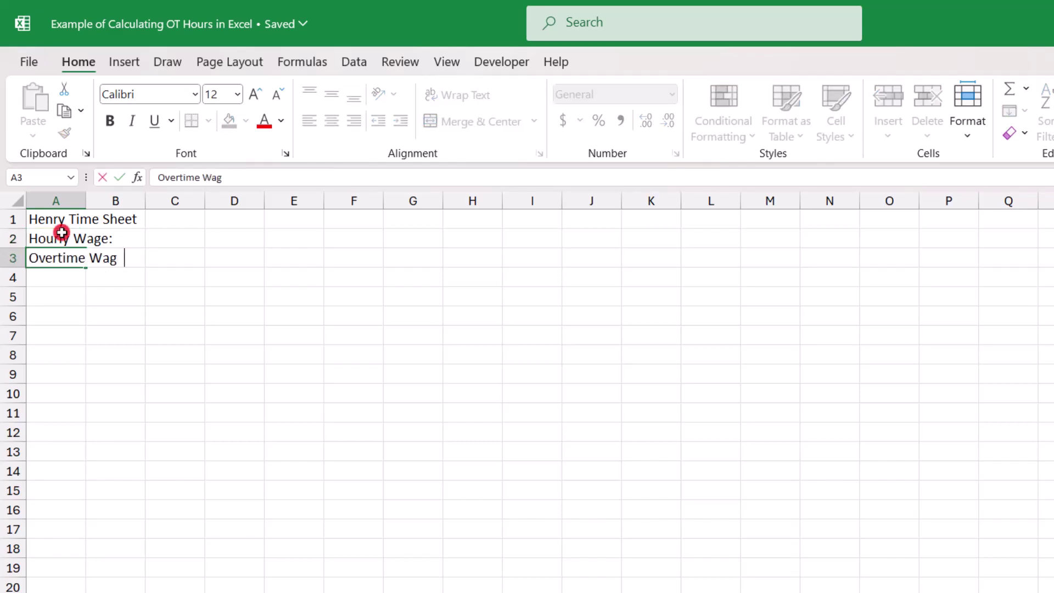
pyautogui.write('e:')
pyautogui.press('Return')
pyautogui.doubleClick(86, 201)
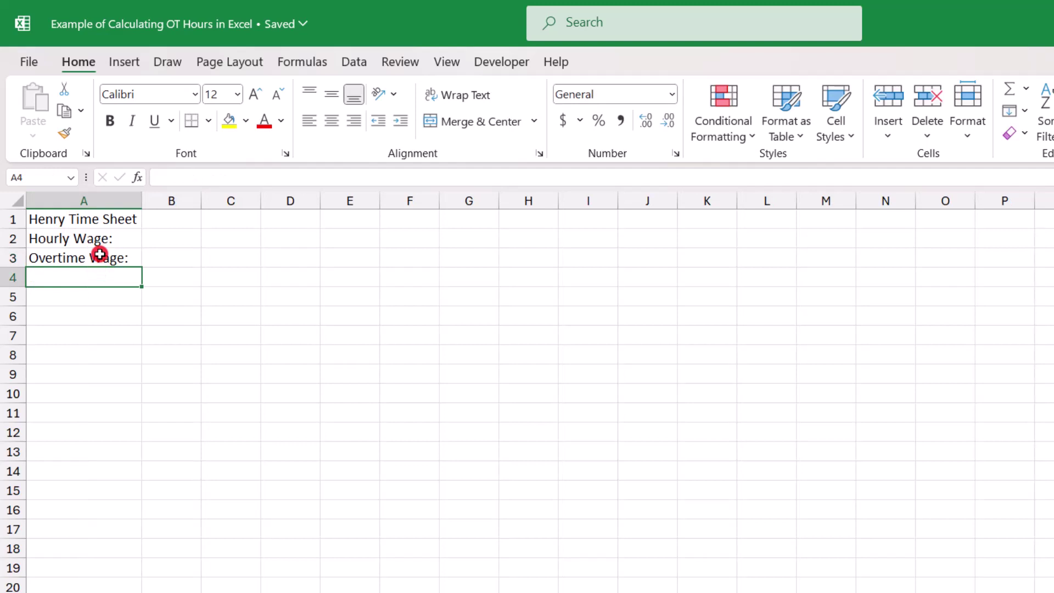
pyautogui.moveTo(99, 254); pyautogui.dragTo(101, 218)
pyautogui.hotkey('ctrl', 'b')
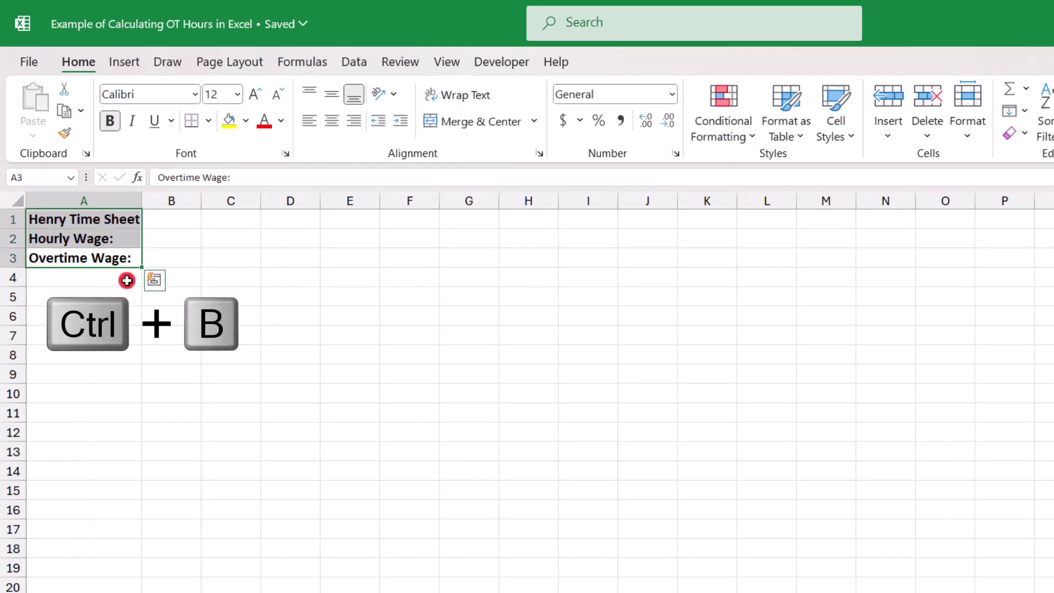
# Enter a $50 hourly wage in B2 and =B2*1.5 in B3, showing $75 without decimals.
pyautogui.click(156, 232)
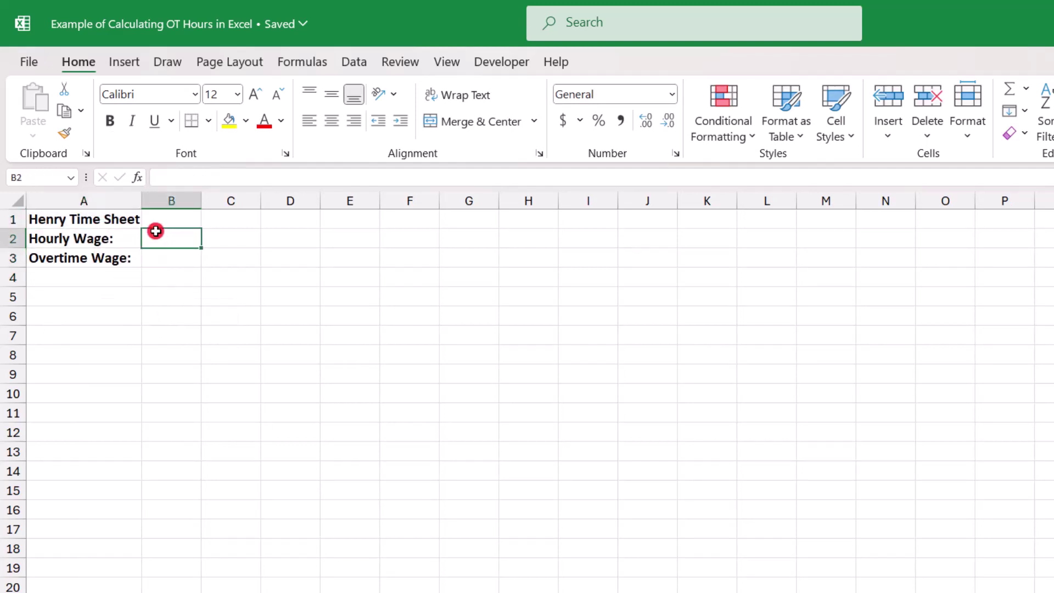
pyautogui.write('$50')
pyautogui.press('Return')
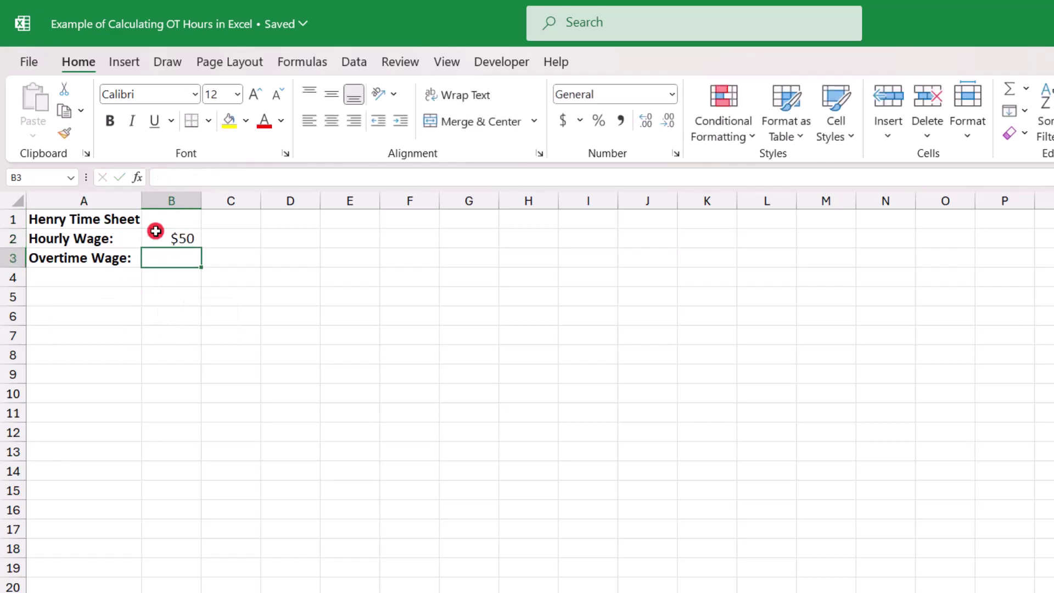
pyautogui.write('=')
pyautogui.click(156, 231)
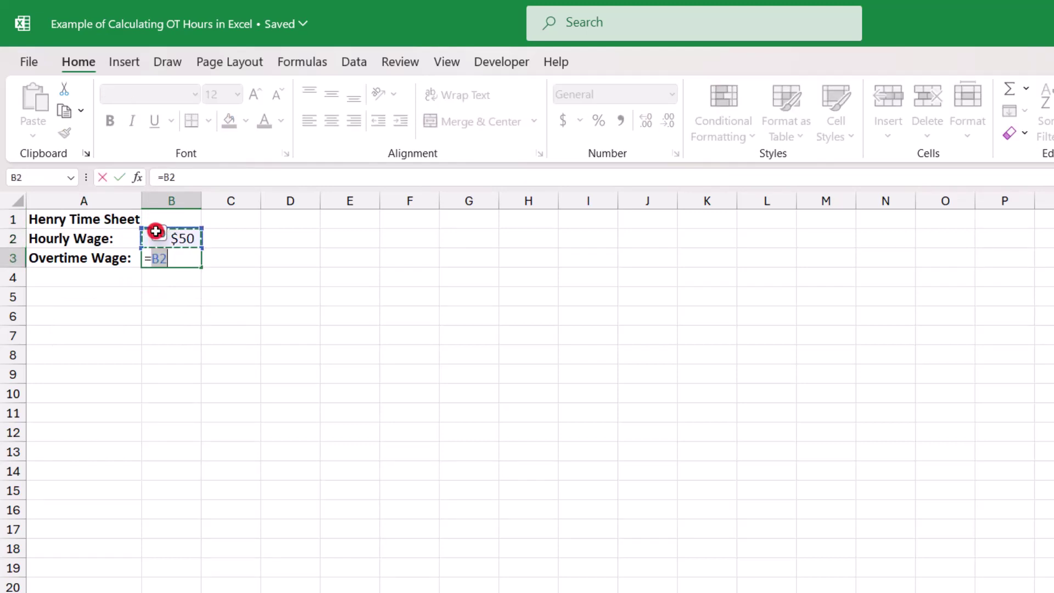
pyautogui.write('*')
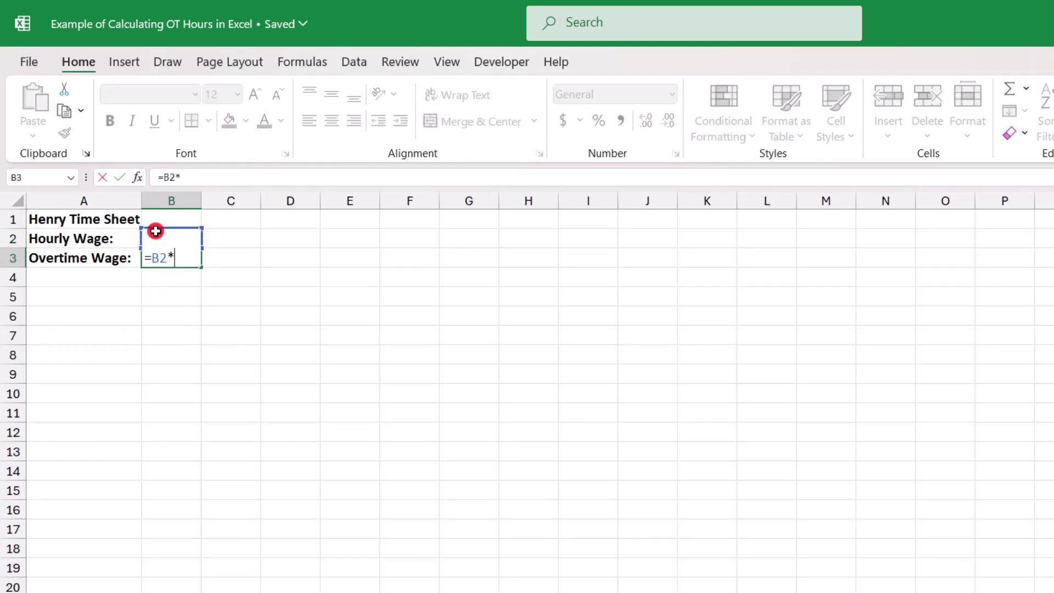
pyautogui.write('1.5')
pyautogui.press('Return')
pyautogui.click(193, 263)
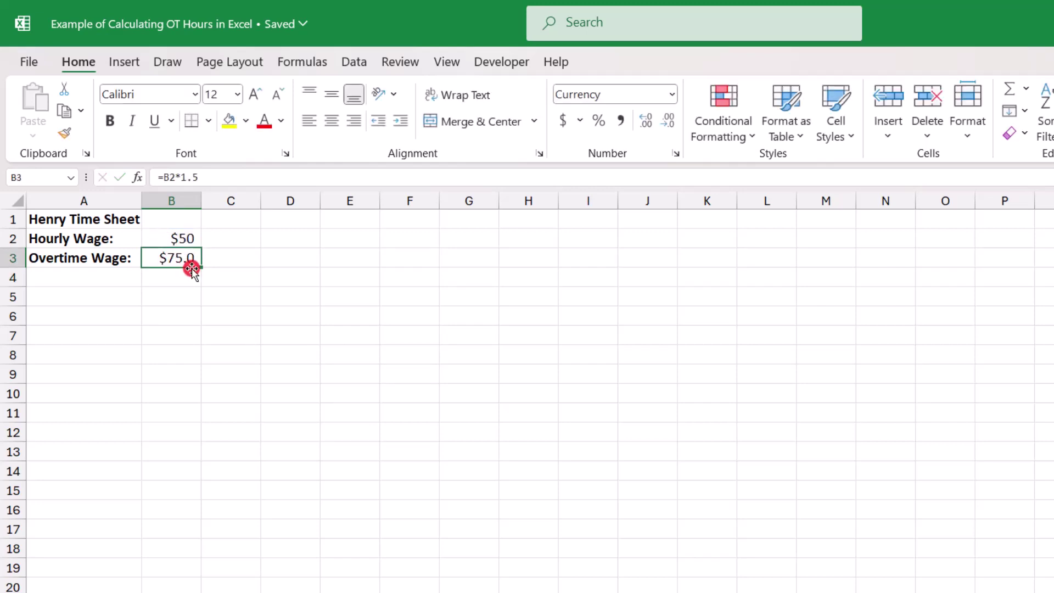
pyautogui.click(661, 119)
pyautogui.click(99, 298)
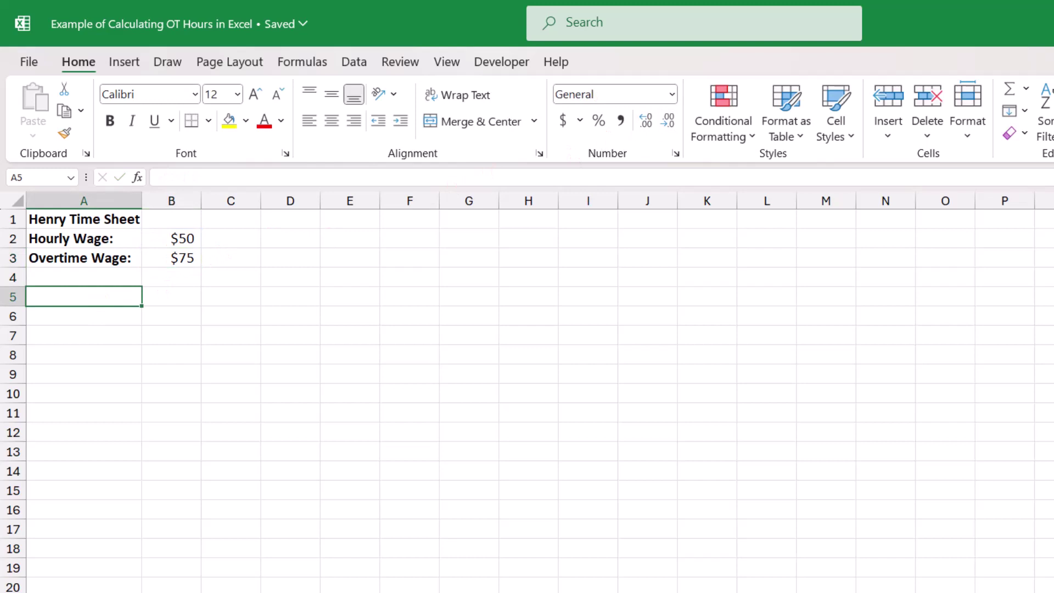
# Type the headers Date, Day, Start Time, End Time, Break and Total Hours across row 5.
pyautogui.press('F2')
pyautogui.write('Date')
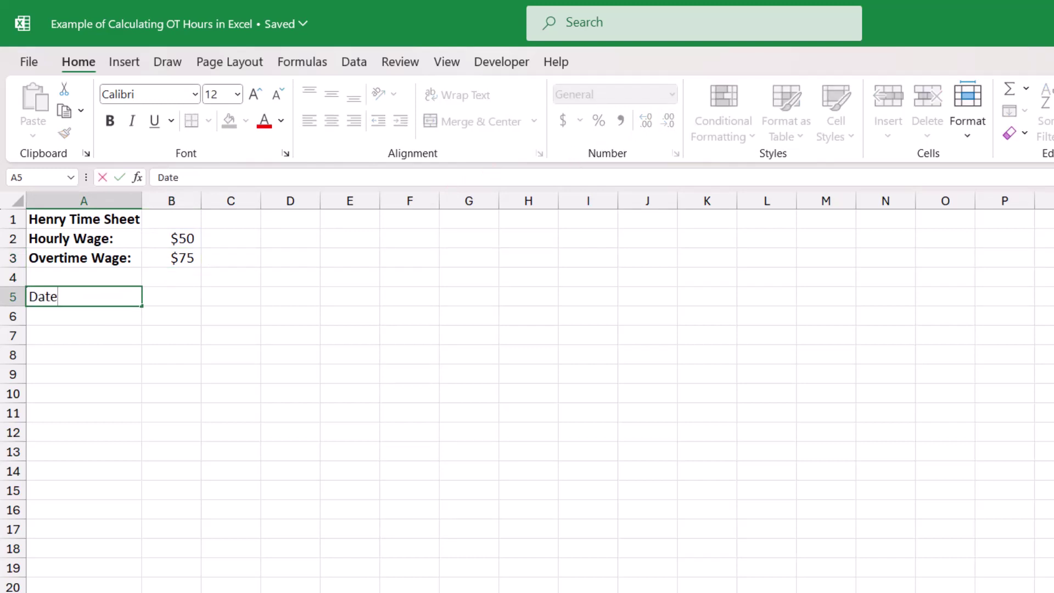
pyautogui.press('Tab')
pyautogui.write('Day')
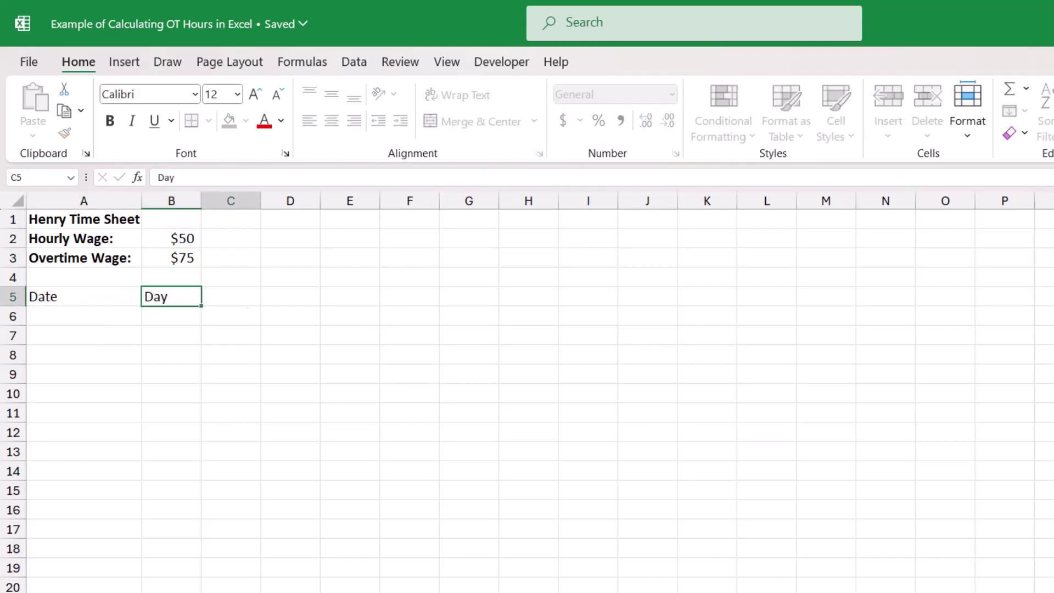
pyautogui.press('Tab')
pyautogui.write('Start Time')
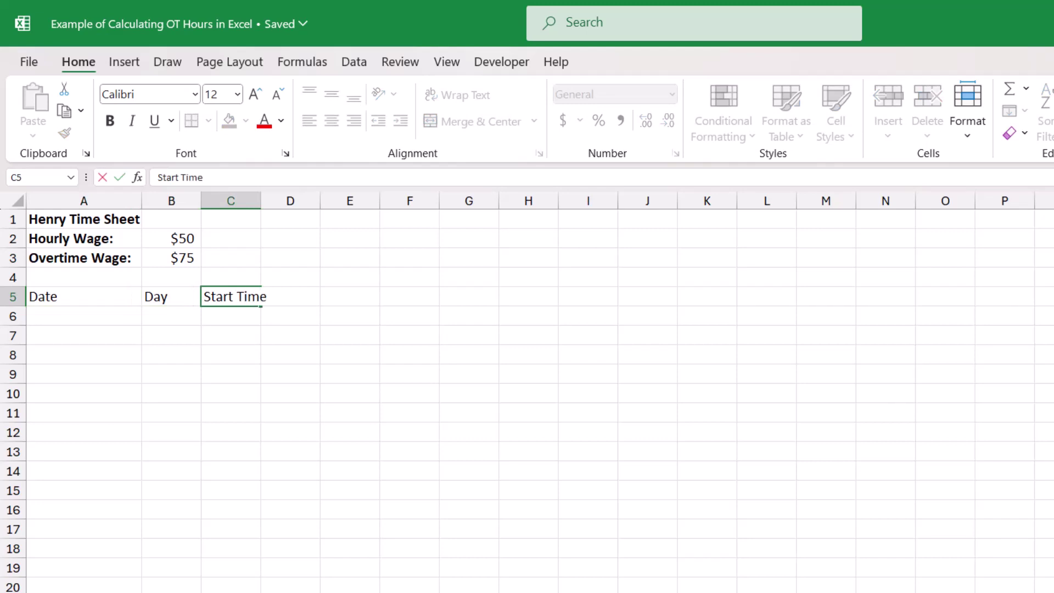
pyautogui.press('Tab')
pyautogui.write('End Time')
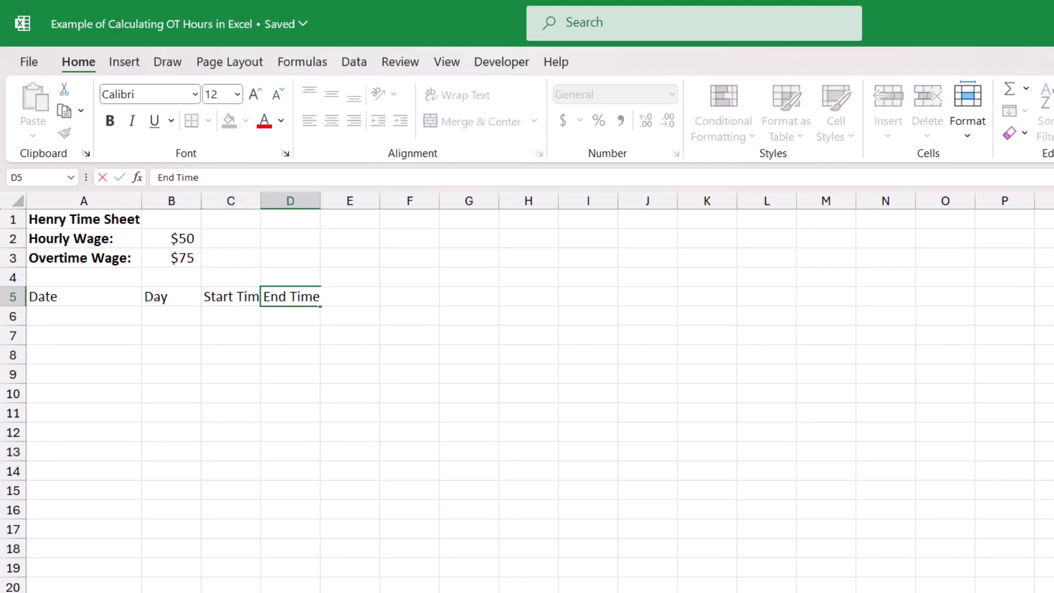
pyautogui.press('Tab')
pyautogui.write('Break')
pyautogui.press('Tab')
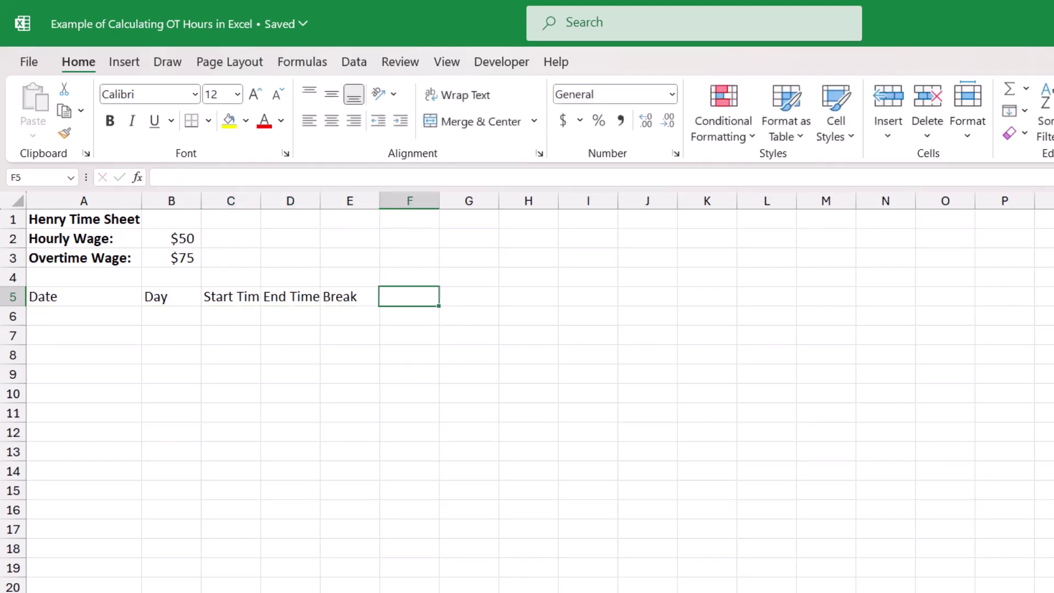
pyautogui.write('Total Hours')
pyautogui.press('Tab')
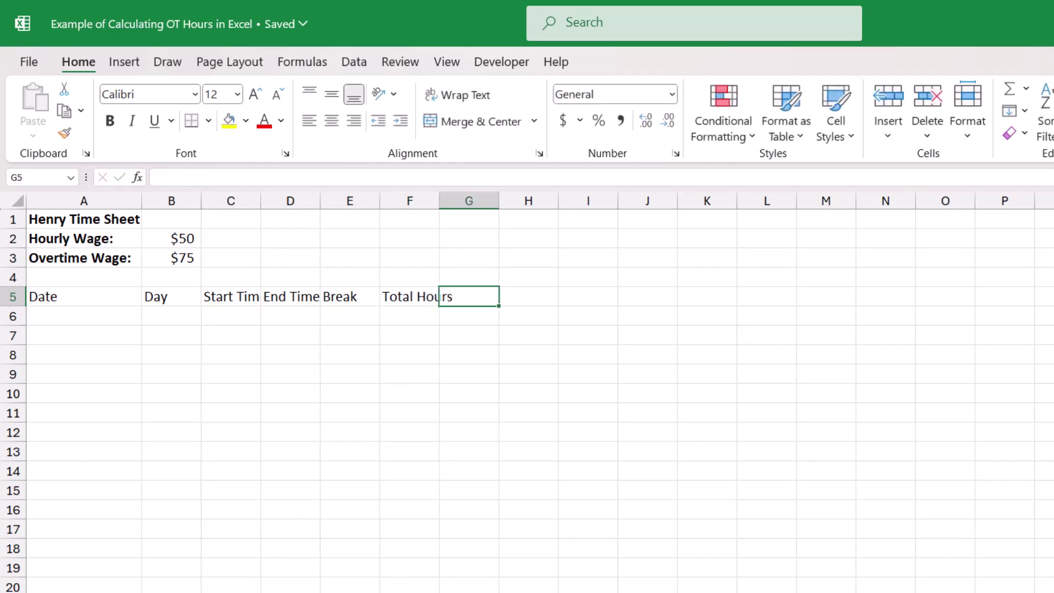
# Continue row 5 with Convert to Number, Hourly Wage, Hourly Pay, OT Wage, OT Pay and Total Pay.
pyautogui.write('Convert to Number')
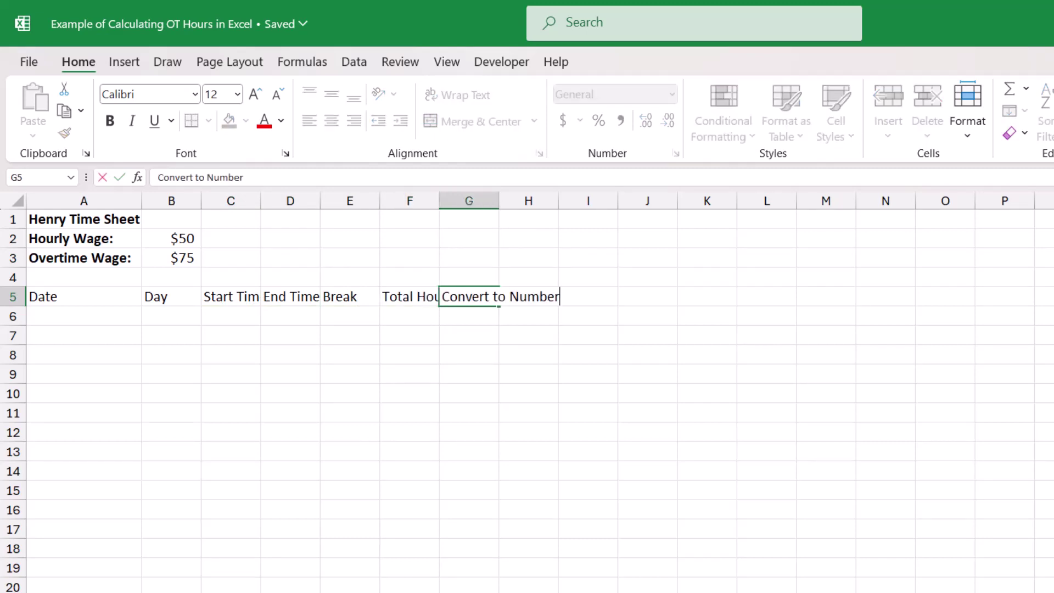
pyautogui.press('Tab')
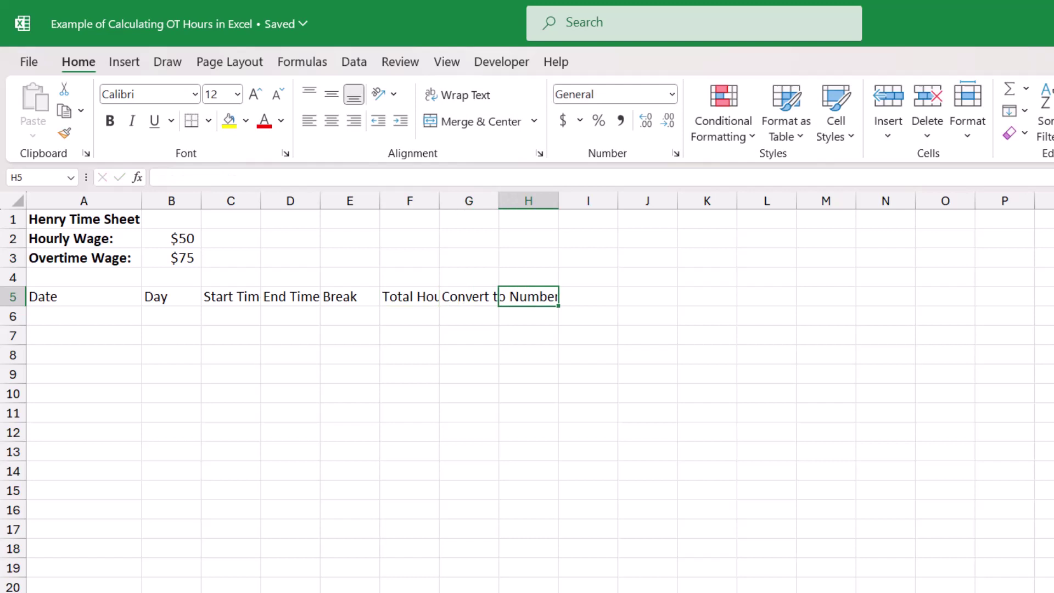
pyautogui.write('Hourly Wage')
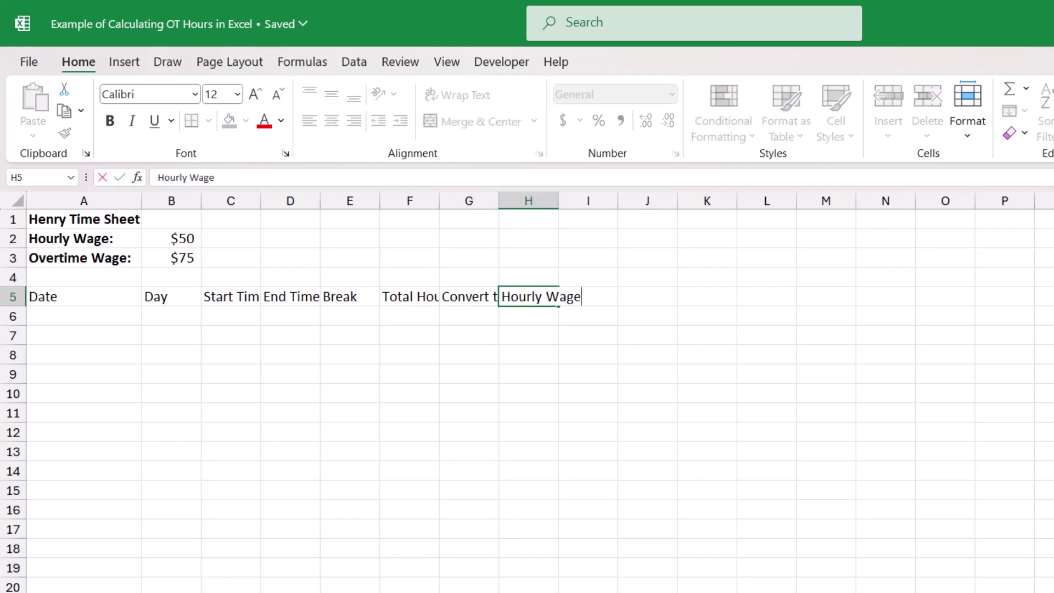
pyautogui.press('Tab')
pyautogui.write('HOurly ')
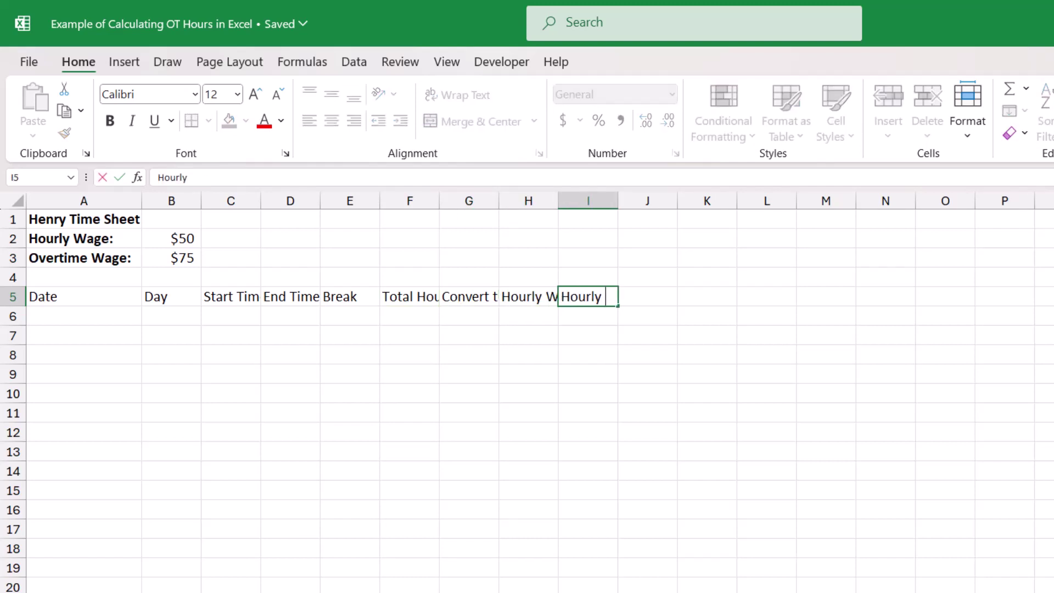
pyautogui.write('Pay')
pyautogui.press('Tab')
pyautogui.write('OT ')
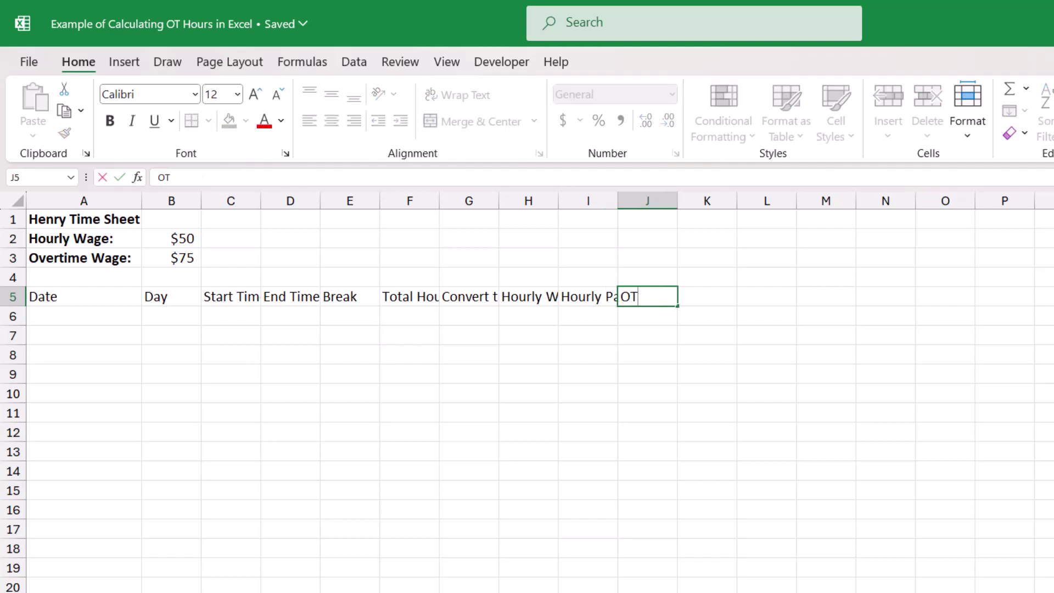
pyautogui.write('Wage')
pyautogui.press('Tab')
pyautogui.write('OT Pay')
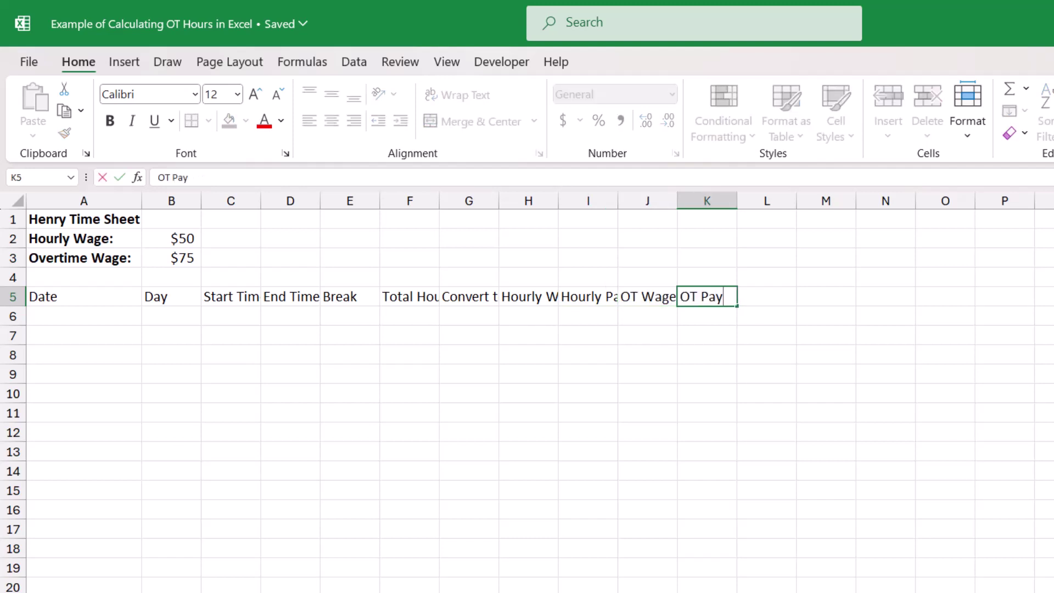
pyautogui.press('Tab')
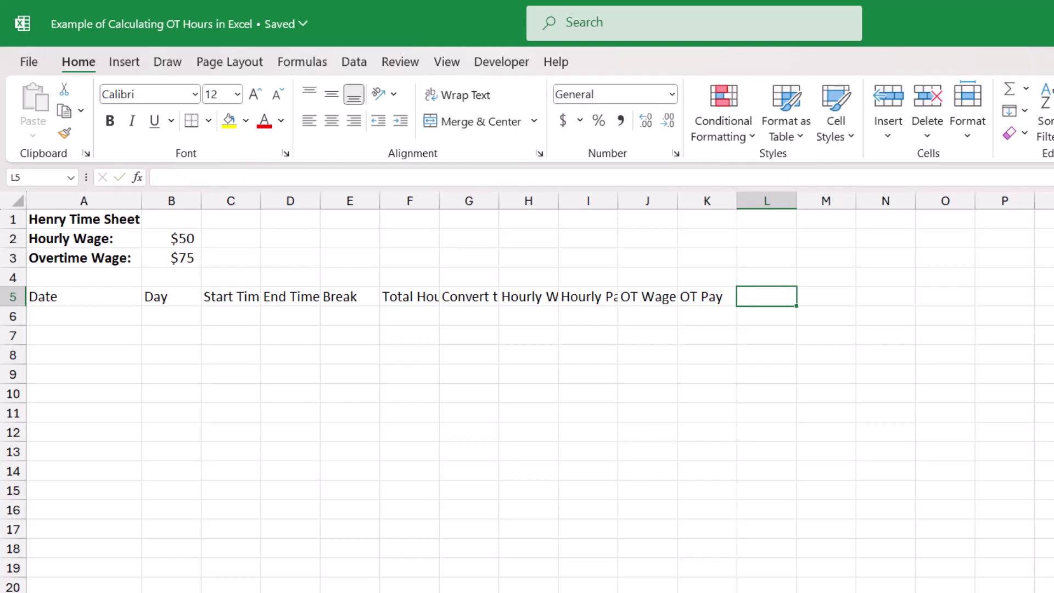
pyautogui.write('Total Pay')
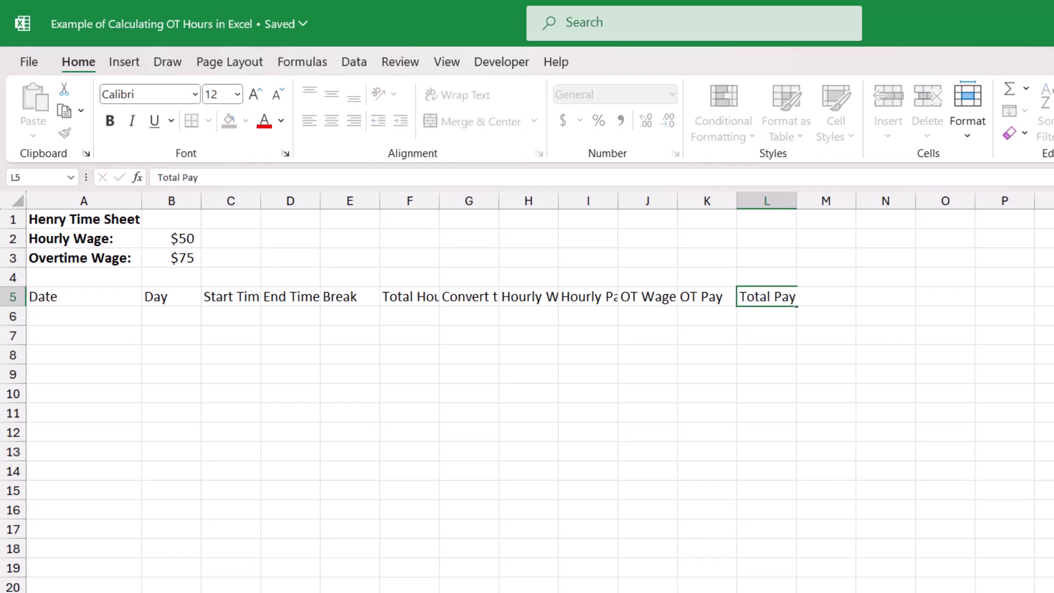
# Finish the Total Pay header, bold row 5 headers, and autofit columns B through L.
pyautogui.press('Return')
pyautogui.moveTo(769, 296); pyautogui.dragTo(99, 300)
pyautogui.hotkey('ctrl', 'b')
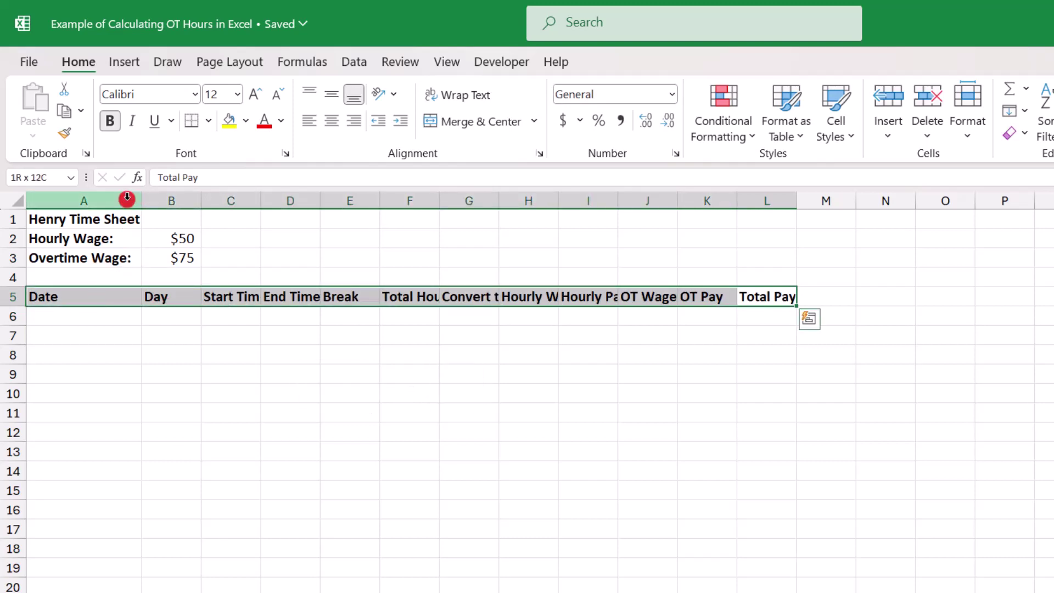
pyautogui.moveTo(179, 199); pyautogui.dragTo(793, 200)
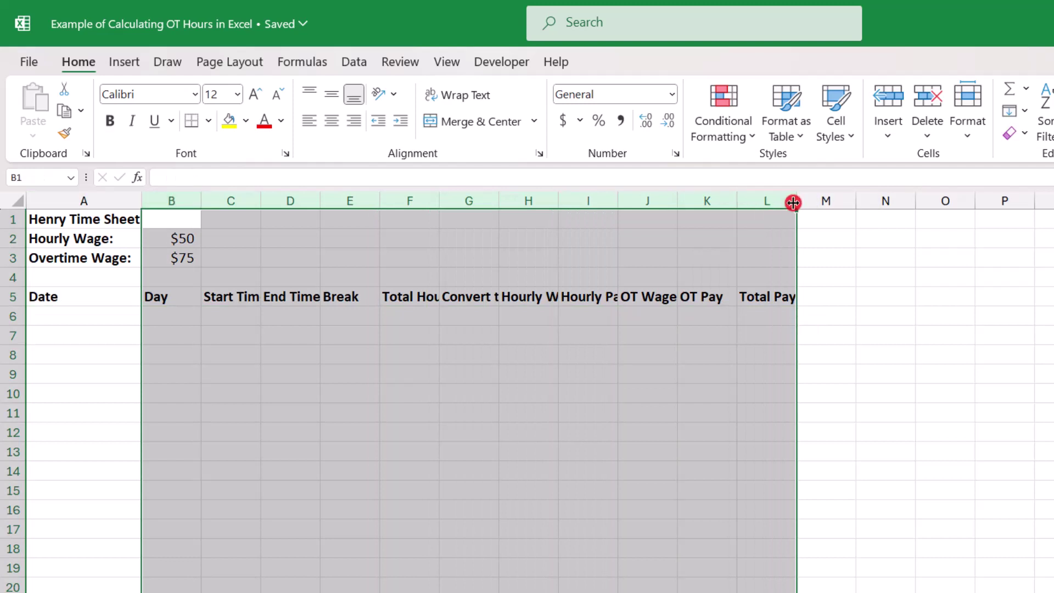
pyautogui.doubleClick(796, 201)
# Fill the header row A5:L5 with the light green theme color.
pyautogui.moveTo(115, 295); pyautogui.dragTo(879, 295)
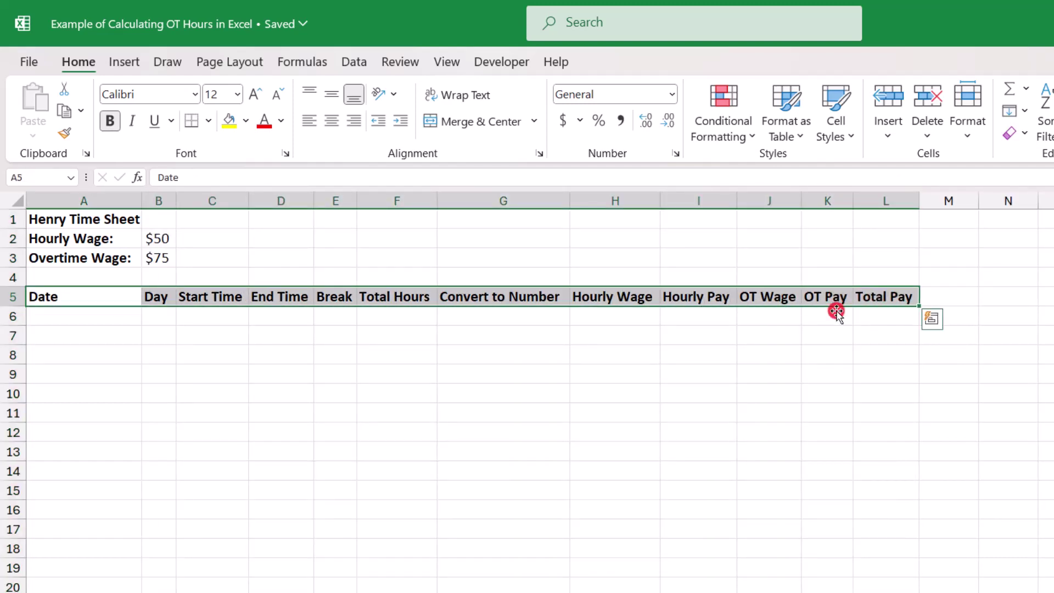
pyautogui.click(245, 120)
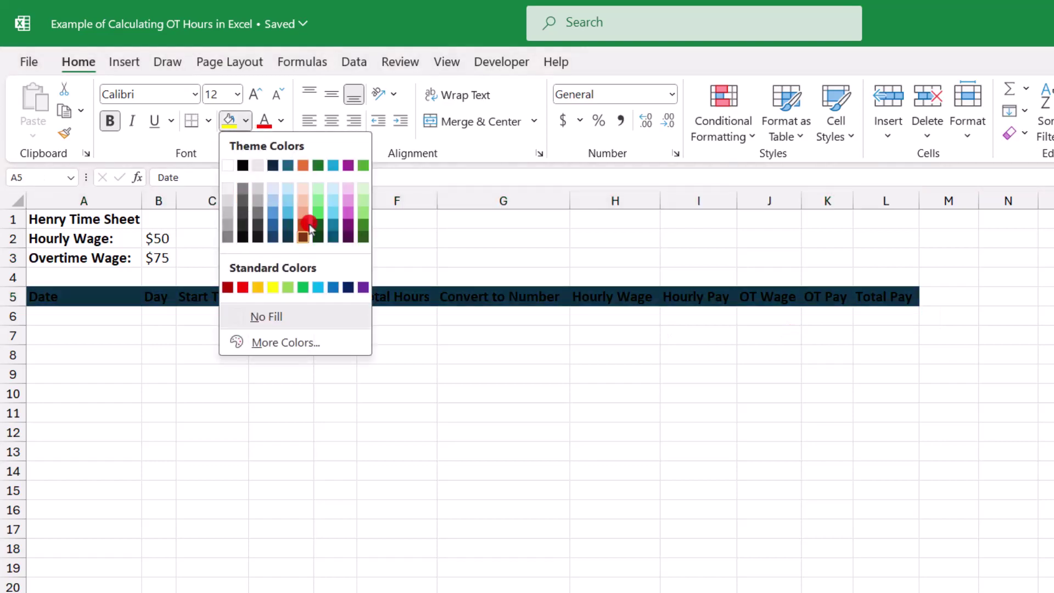
pyautogui.click(364, 187)
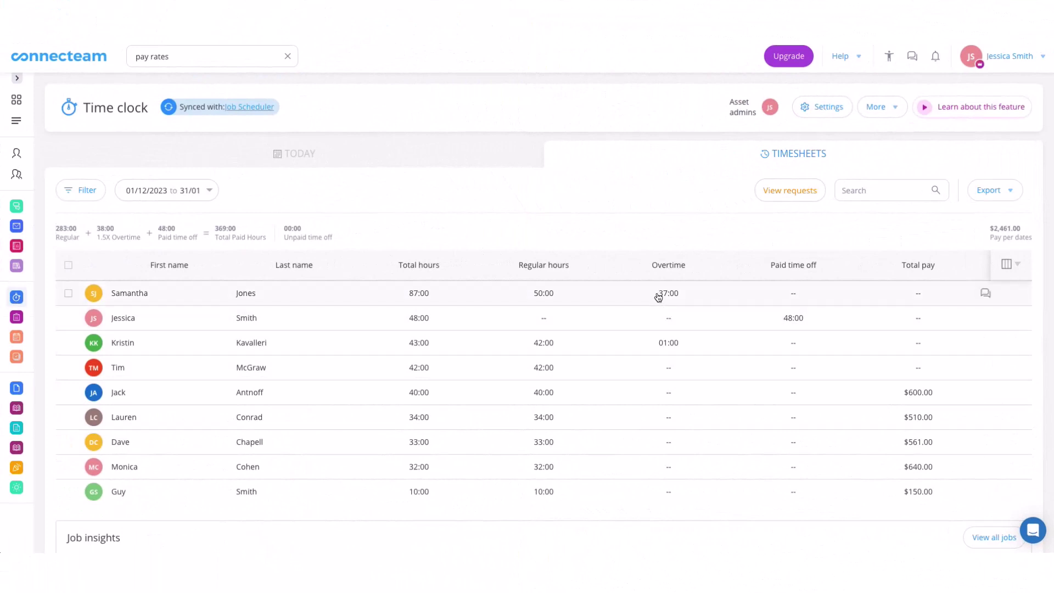
# Scroll down the Time Clock timesheets to review each employee's hours and pay.
pyautogui.scroll(-1, 807, 437)
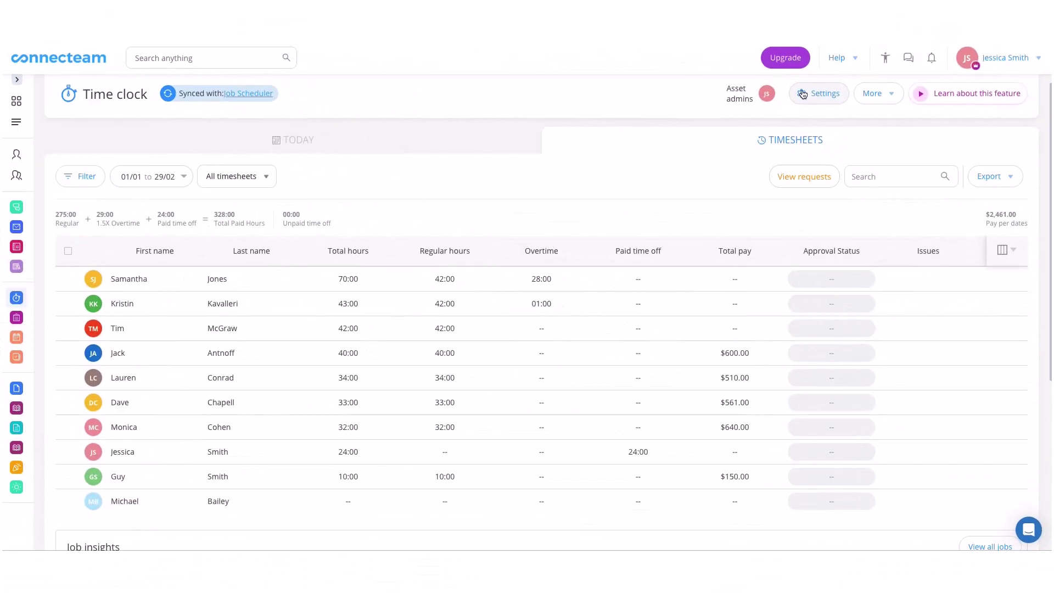
# Set weekly overtime to start after 40 hours, add Saturday and Sunday to daily overtime, and save.
pyautogui.click(926, 177)
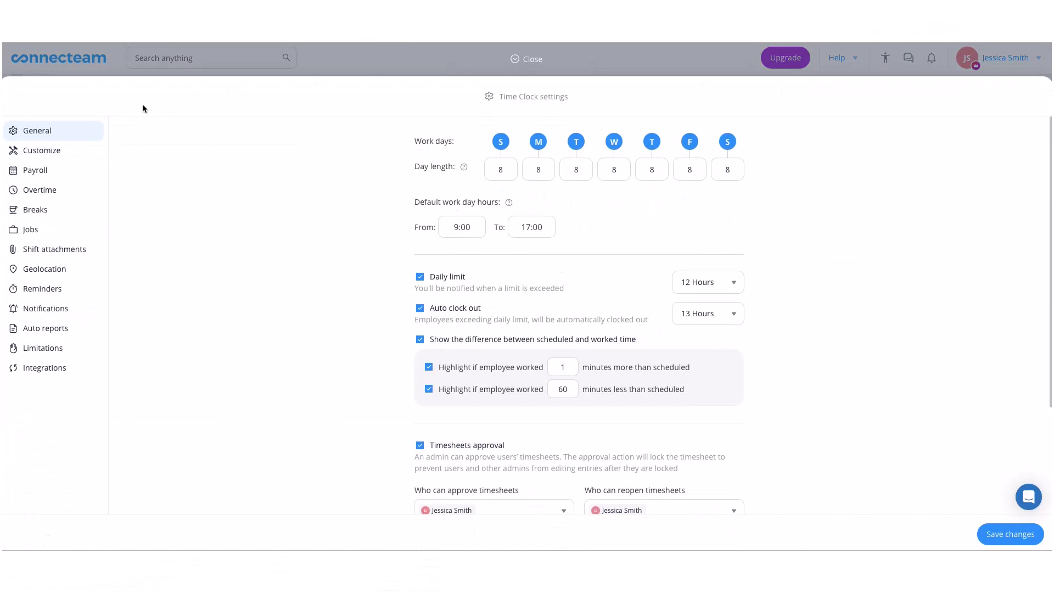
pyautogui.click(35, 191)
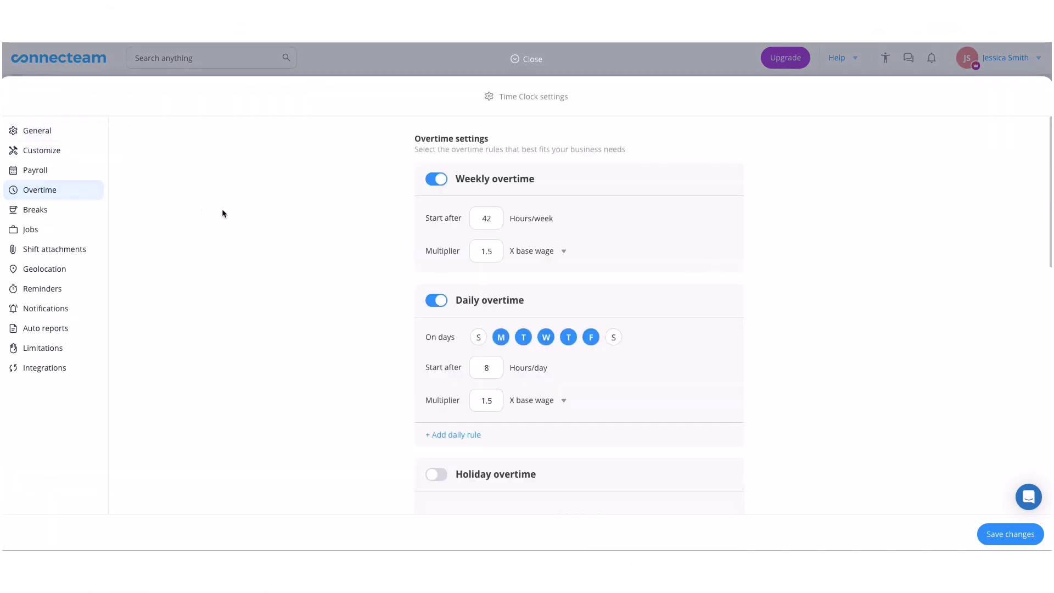
pyautogui.click(436, 180)
pyautogui.click(437, 179)
pyautogui.moveTo(490, 219); pyautogui.dragTo(484, 218)
pyautogui.write('40')
pyautogui.click(636, 222)
pyautogui.click(437, 301)
pyautogui.click(437, 301)
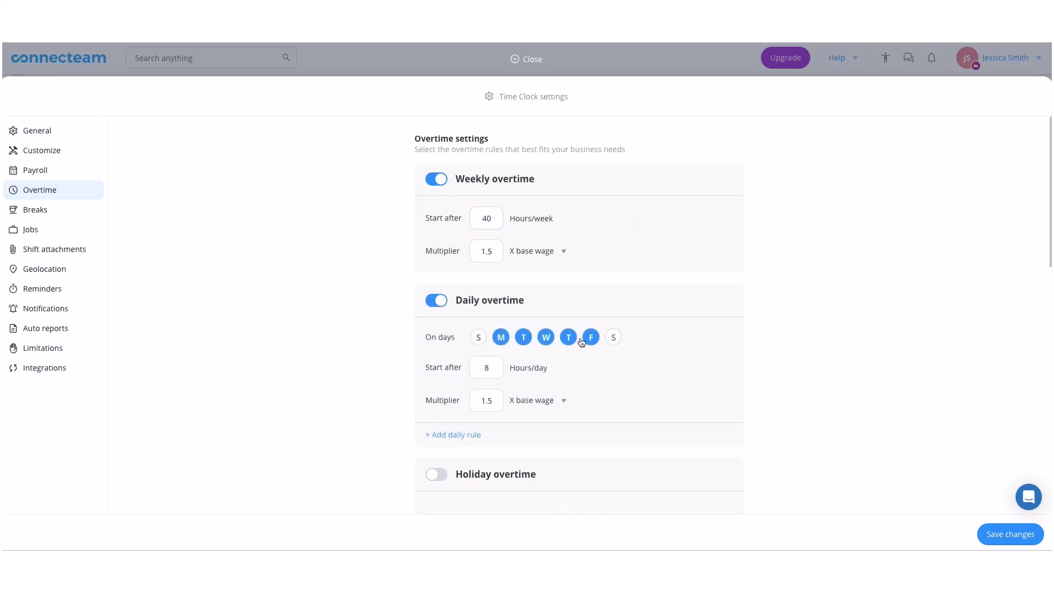
pyautogui.click(614, 338)
pyautogui.click(478, 338)
pyautogui.click(1001, 536)
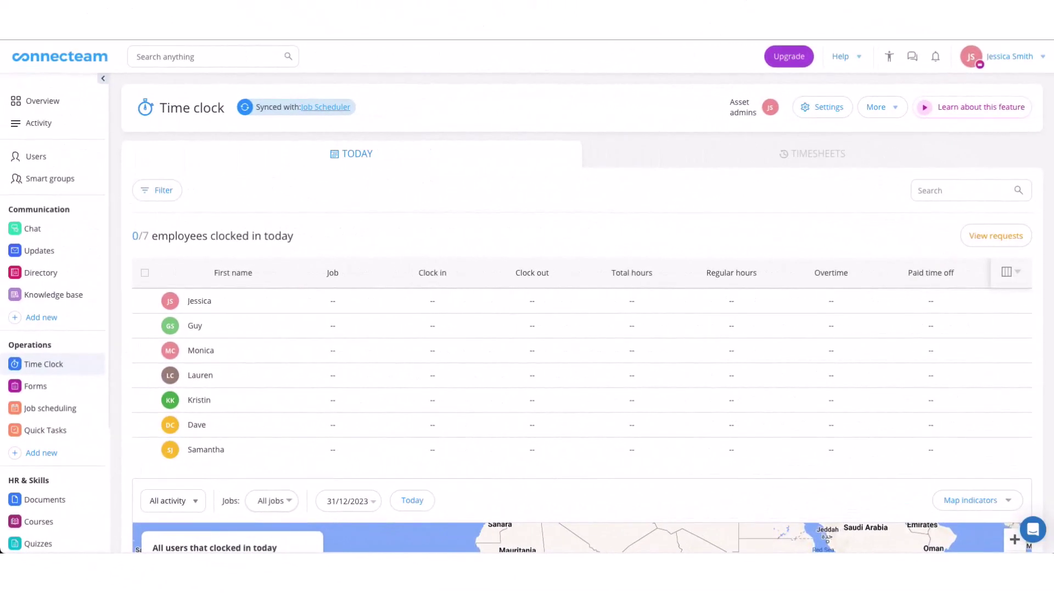
# Keep geolocation tracking on clock in & out and save the geolocation settings.
pyautogui.click(800, 114)
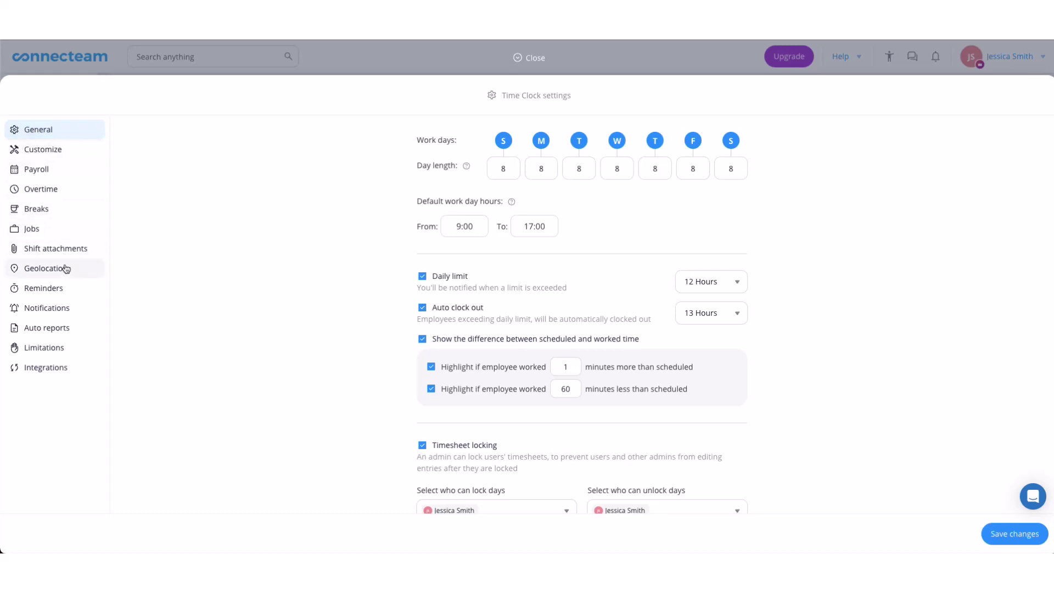
pyautogui.click(66, 268)
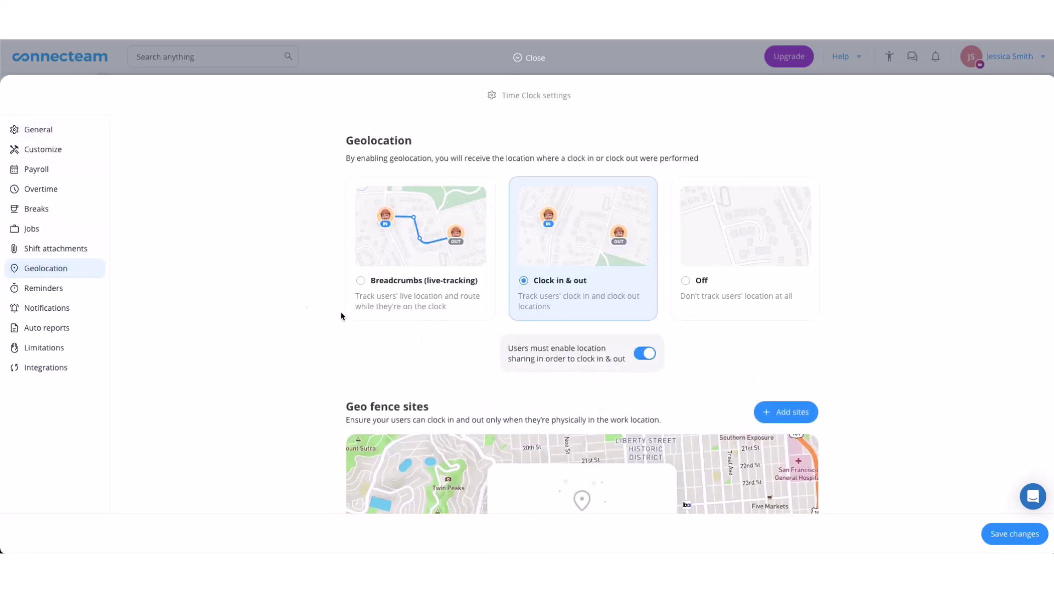
pyautogui.click(436, 313)
pyautogui.click(548, 306)
pyautogui.click(718, 311)
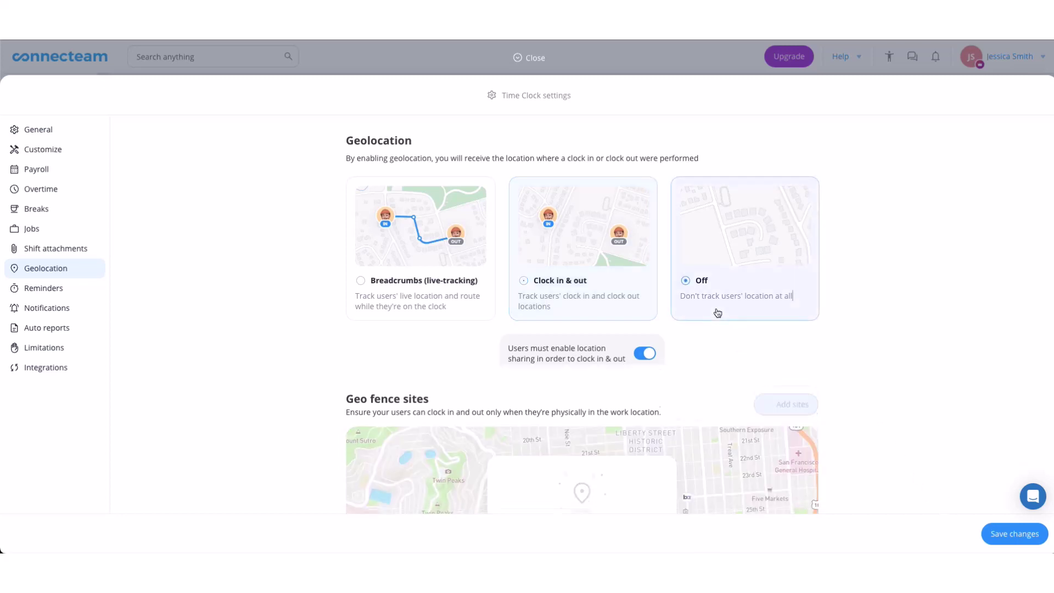
pyautogui.click(565, 294)
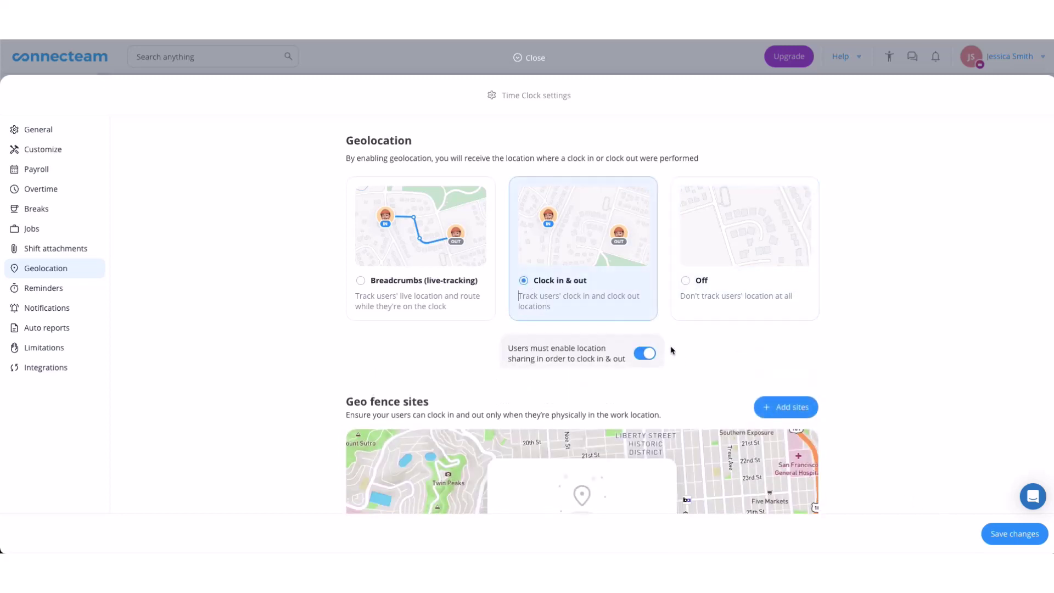
pyautogui.click(1002, 535)
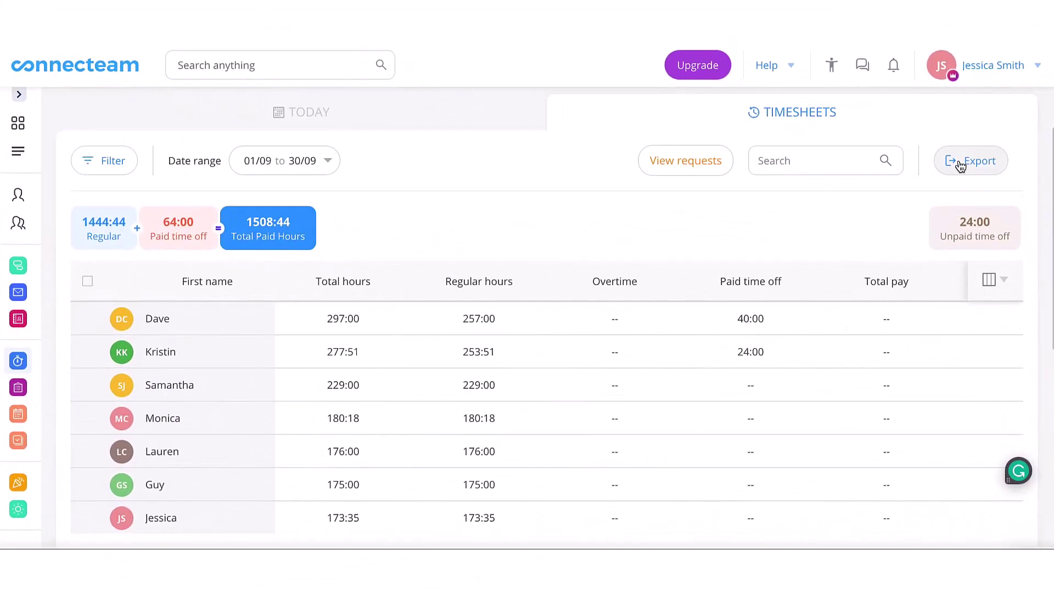
# Export the 01/09–30/09 Timesheets report to Excel and open the downloaded xlsx file.
pyautogui.click(967, 160)
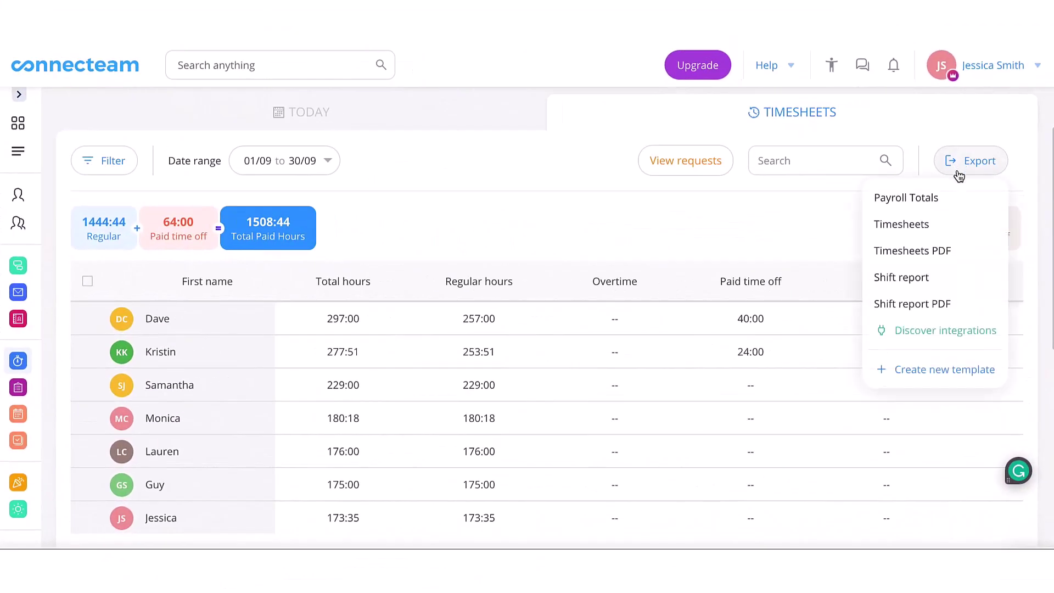
pyautogui.click(949, 225)
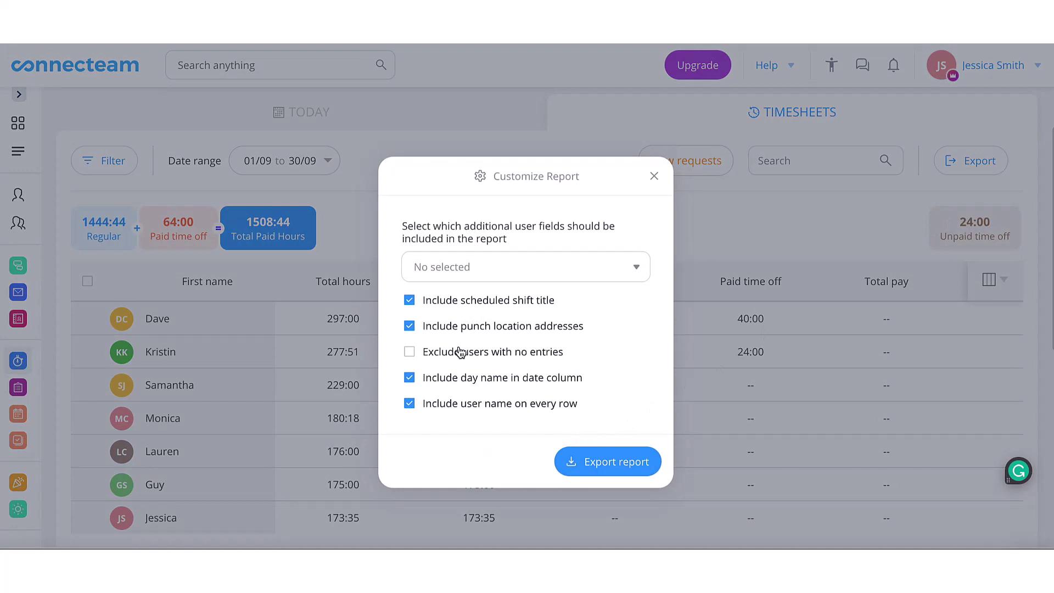
pyautogui.click(610, 468)
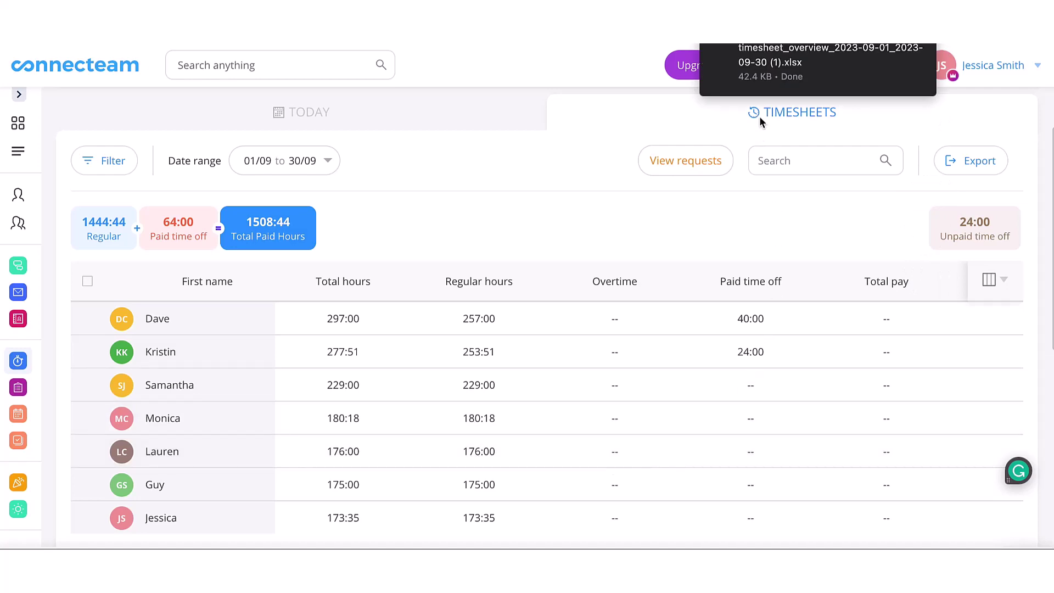
pyautogui.click(763, 83)
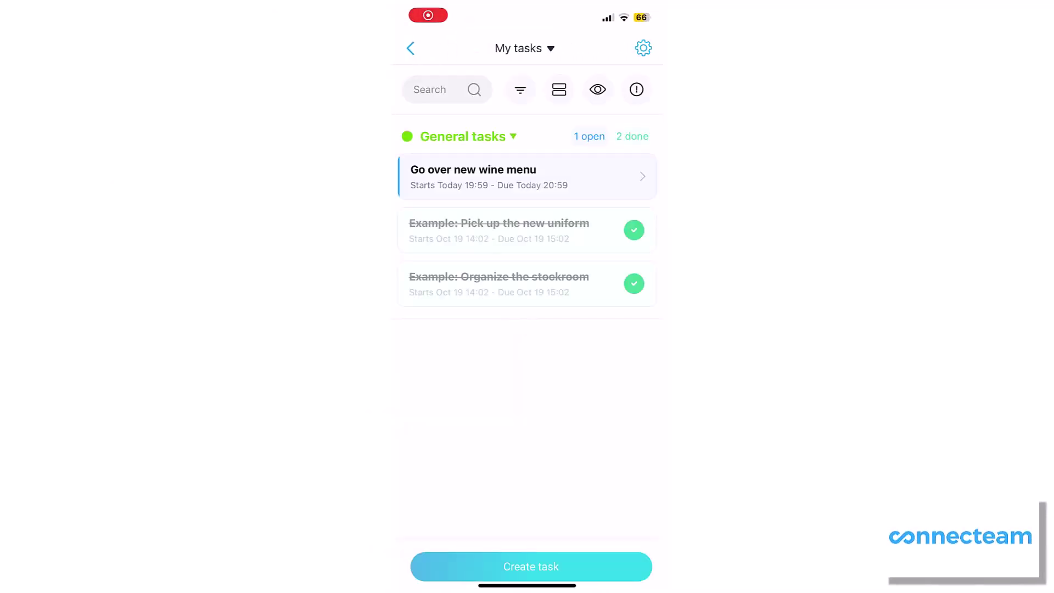
# Mark the 'Go over new wine menu' task as done.
pyautogui.click(494, 176)
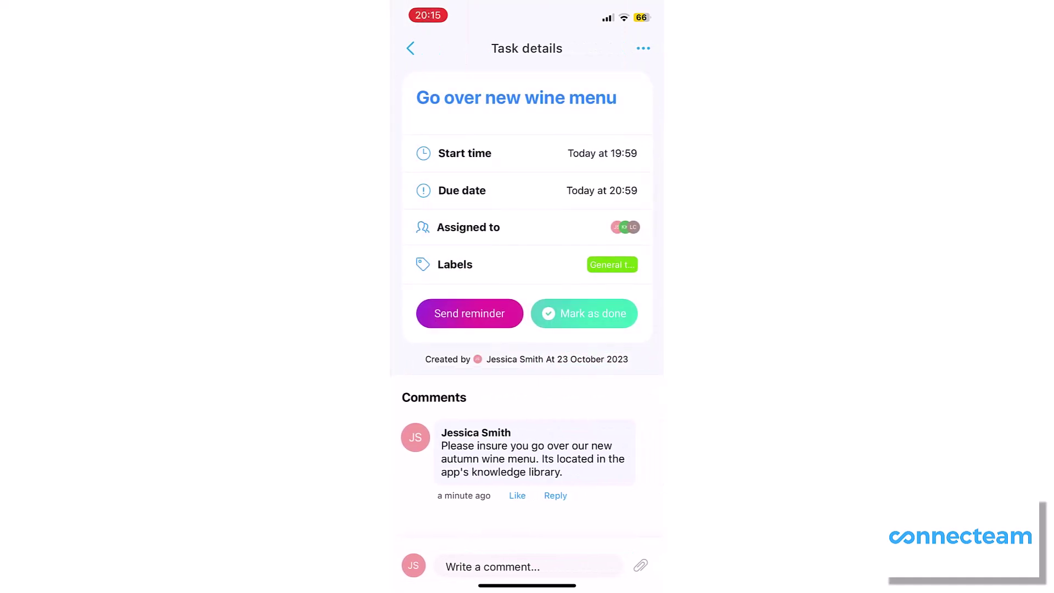
pyautogui.scroll(-1, 520, 291)
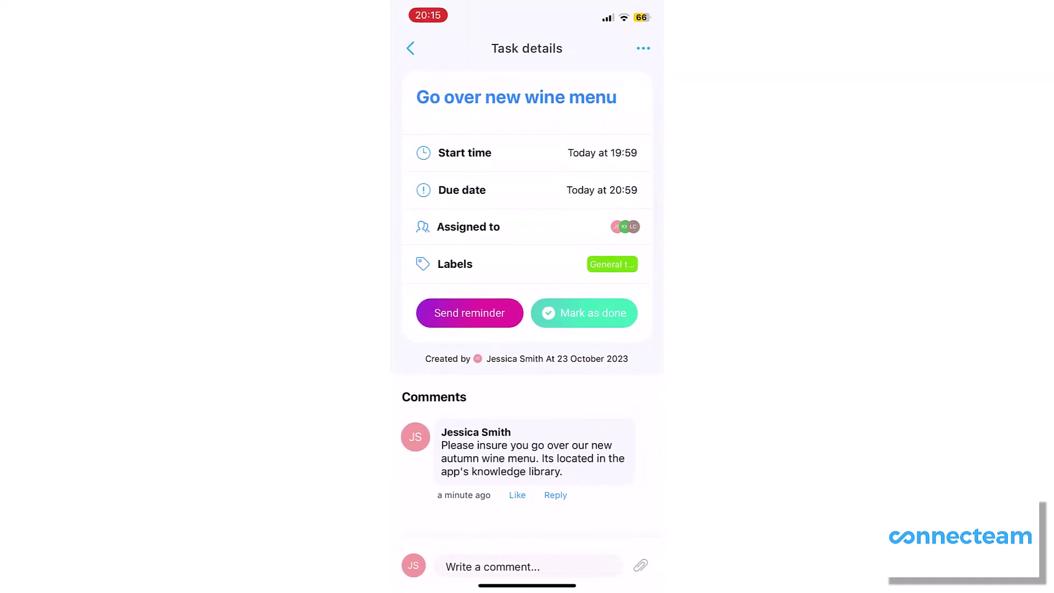
pyautogui.click(584, 313)
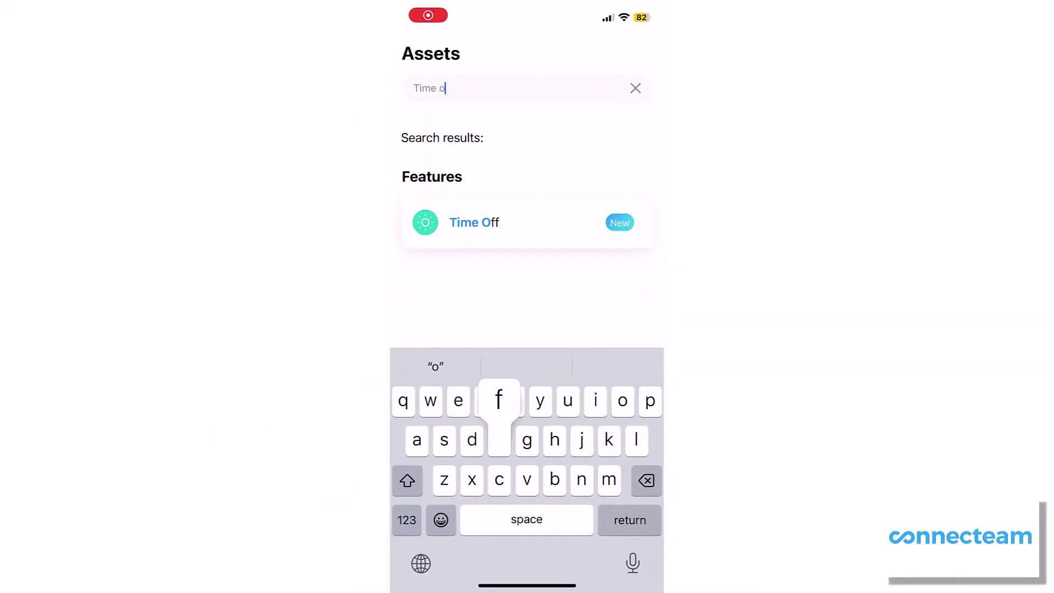
# Search for Time off and start a new request with the Time Off policy type.
pyautogui.write('ff')
pyautogui.click(475, 223)
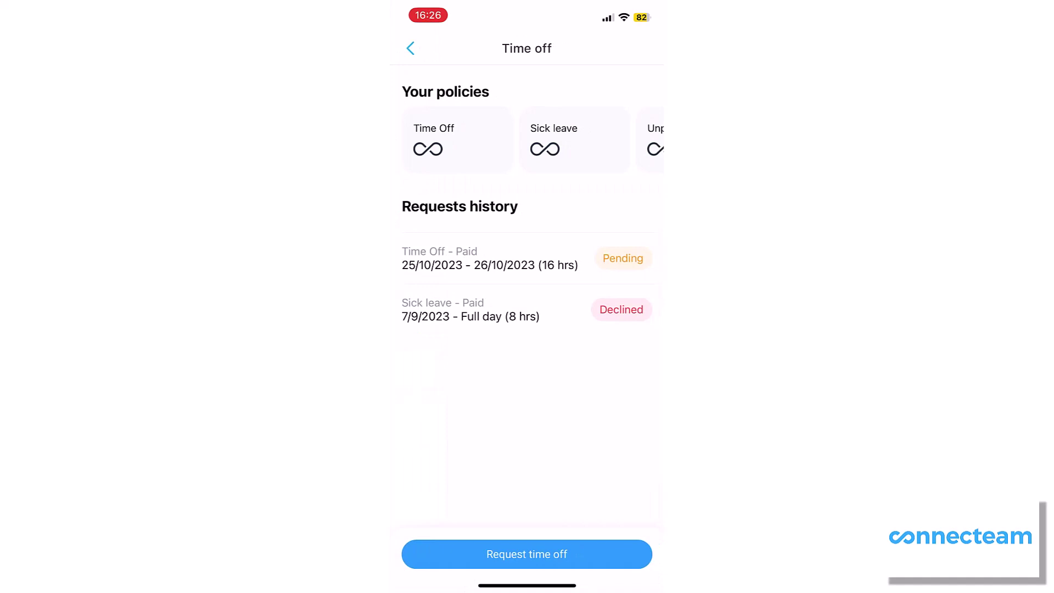
pyautogui.click(527, 554)
pyautogui.click(630, 283)
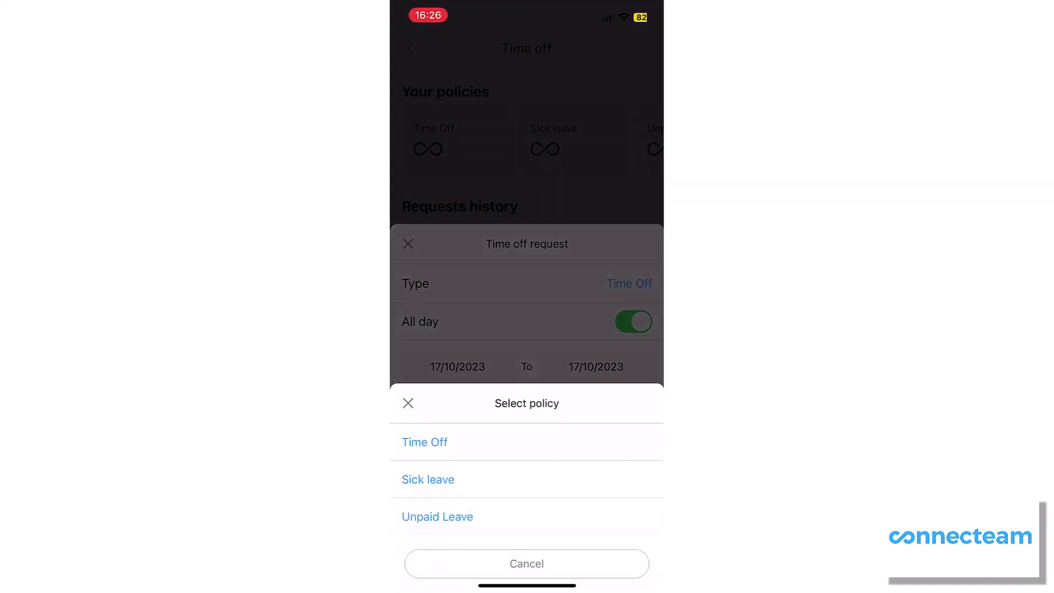
pyautogui.click(425, 442)
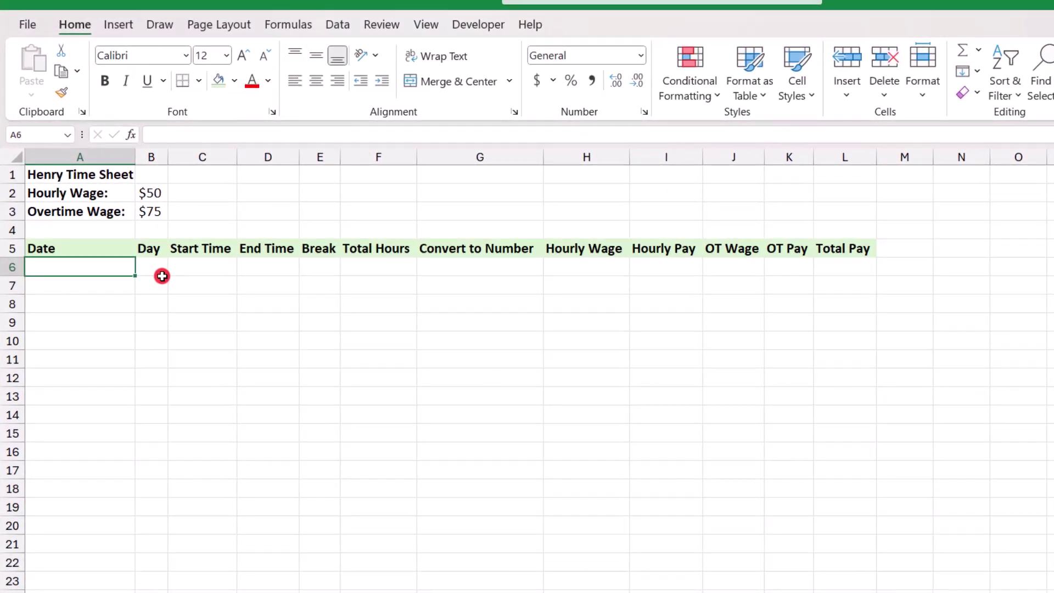
# Enter 3-25 in A6 and format it as a short date (3/25/2024).
pyautogui.write('3-25')
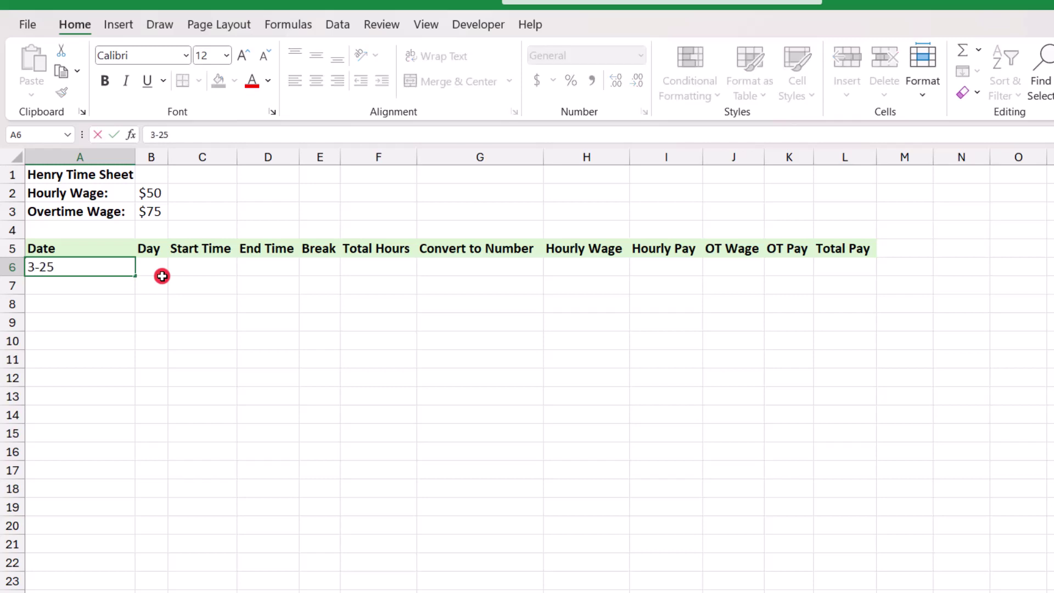
pyautogui.press('Tab')
pyautogui.press('Left')
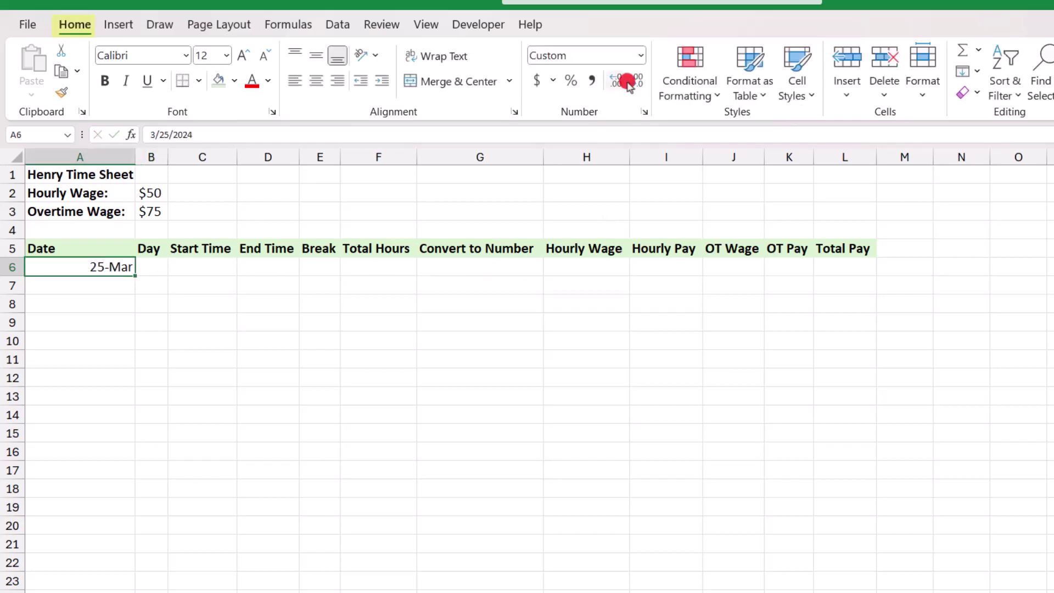
pyautogui.click(639, 56)
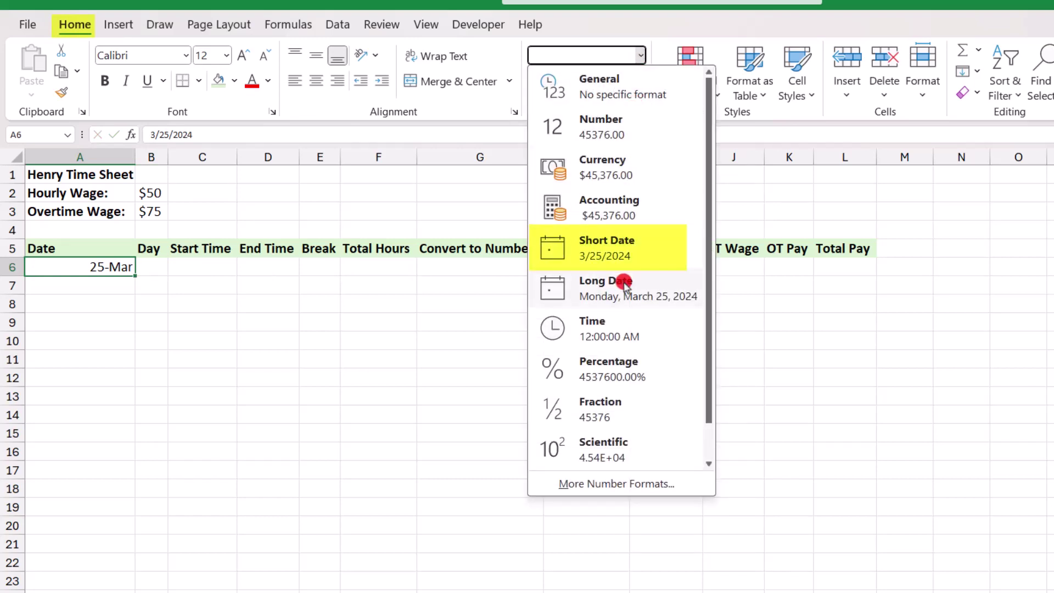
pyautogui.click(641, 249)
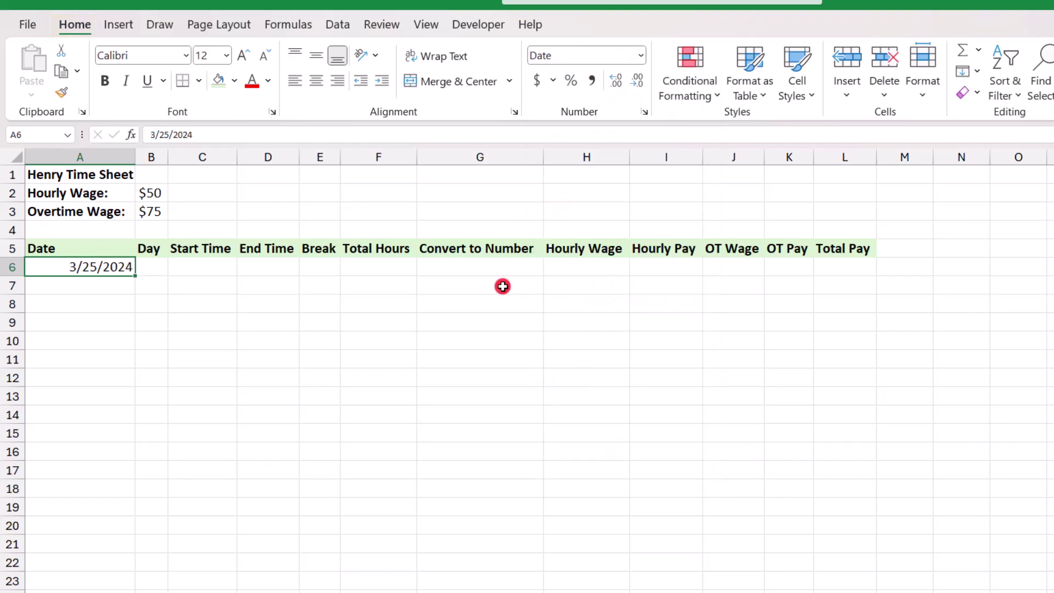
# Enter =A6+1 in A7 and copy it down so the dates run through 3/31/2024.
pyautogui.click(90, 287)
pyautogui.write('=')
pyautogui.press('Up')
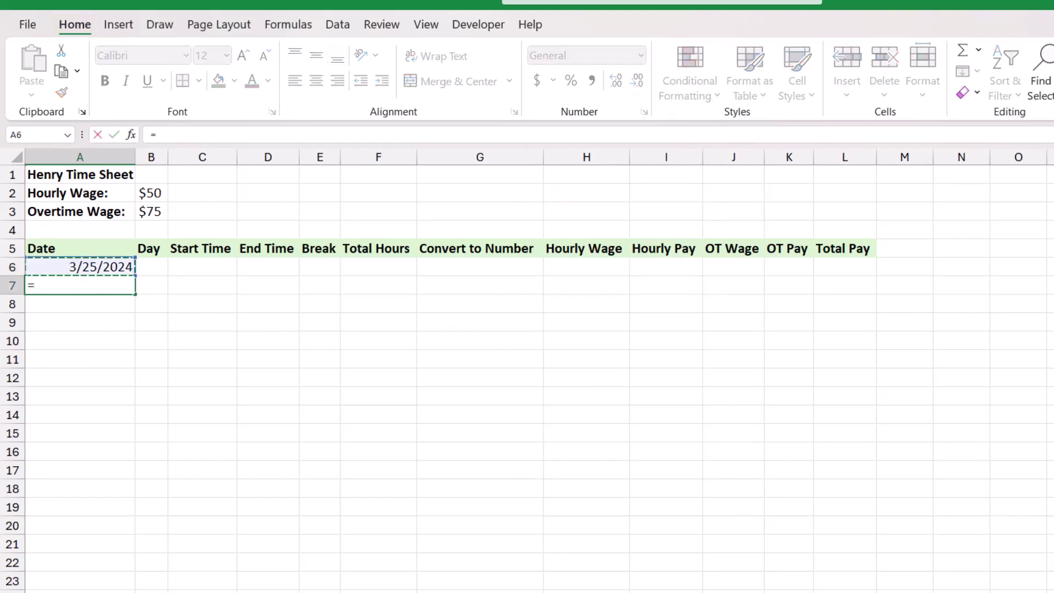
pyautogui.write('+1')
pyautogui.press('Return')
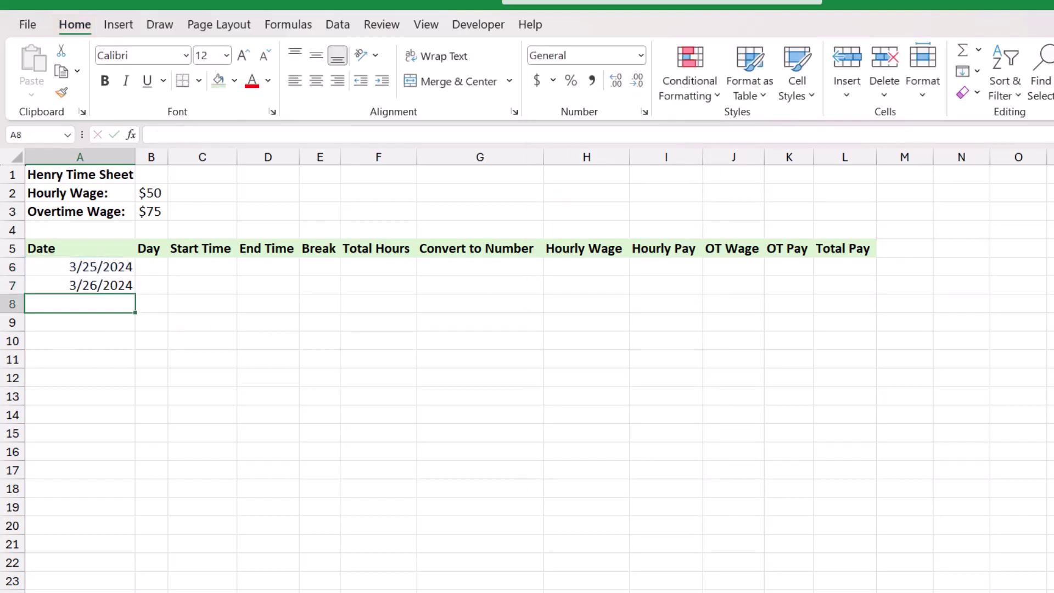
pyautogui.click(80, 285)
pyautogui.hotkey('shift', 'Up')
pyautogui.hotkey('ctrl', 'c')
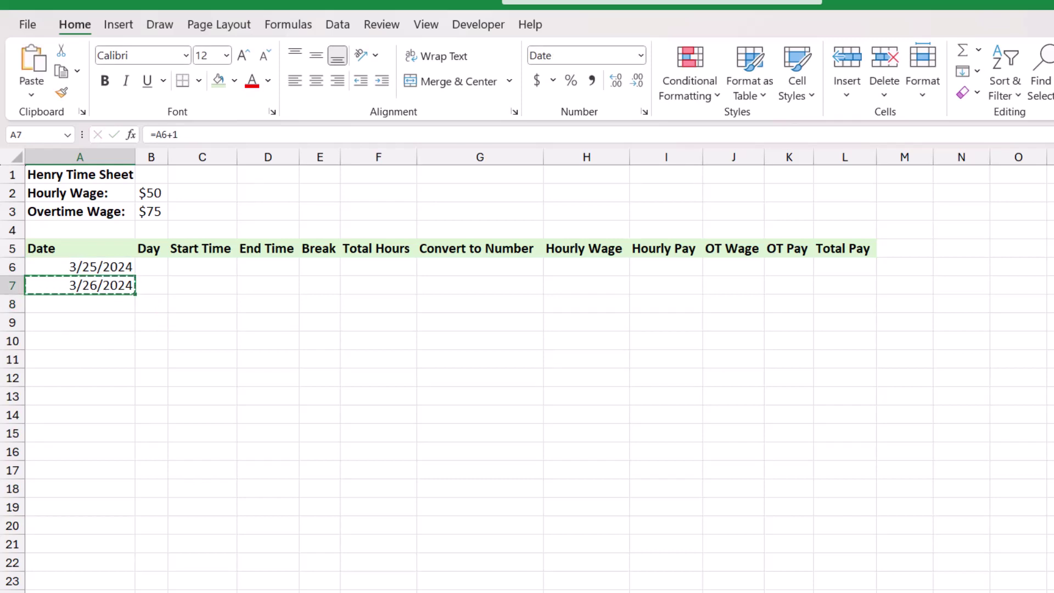
pyautogui.press('Down')
pyautogui.hotkey('shift', 'Down')
pyautogui.hotkey('shift', 'Down')
pyautogui.hotkey('shift', 'Down')
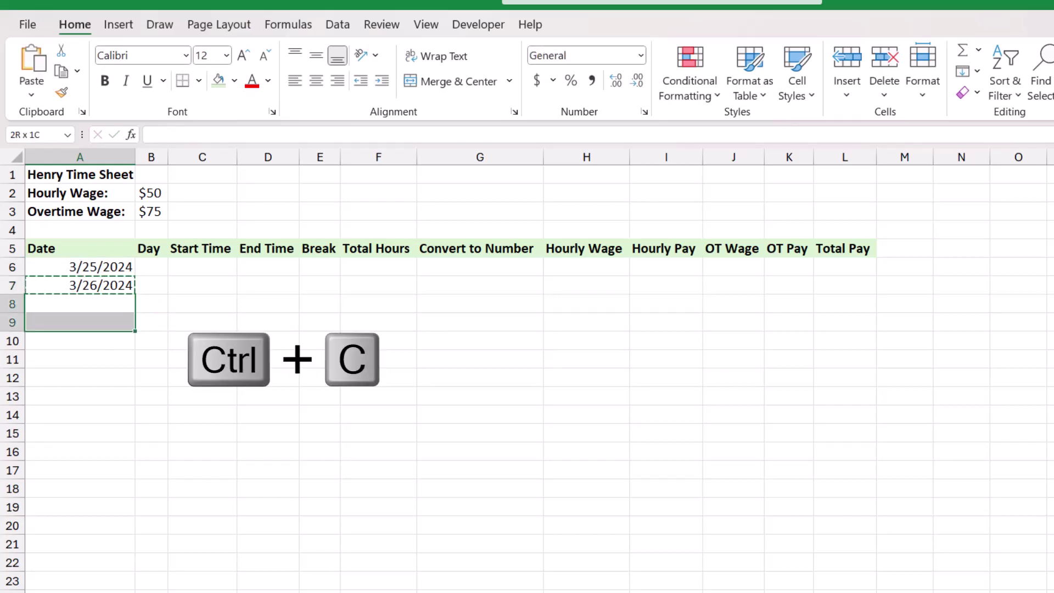
pyautogui.hotkey('shift', 'Down')
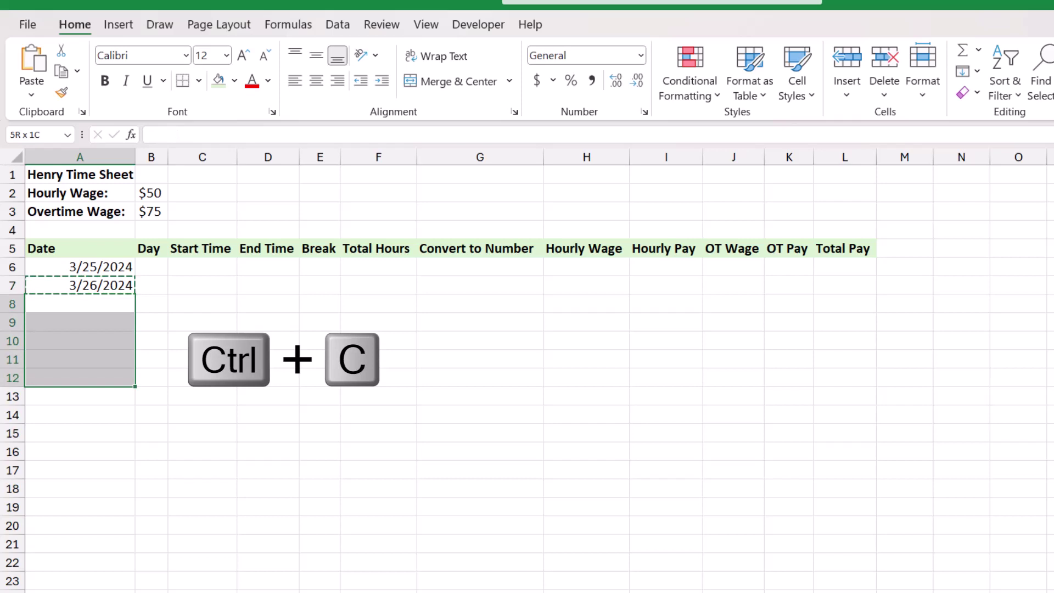
pyautogui.hotkey('ctrl', 'v')
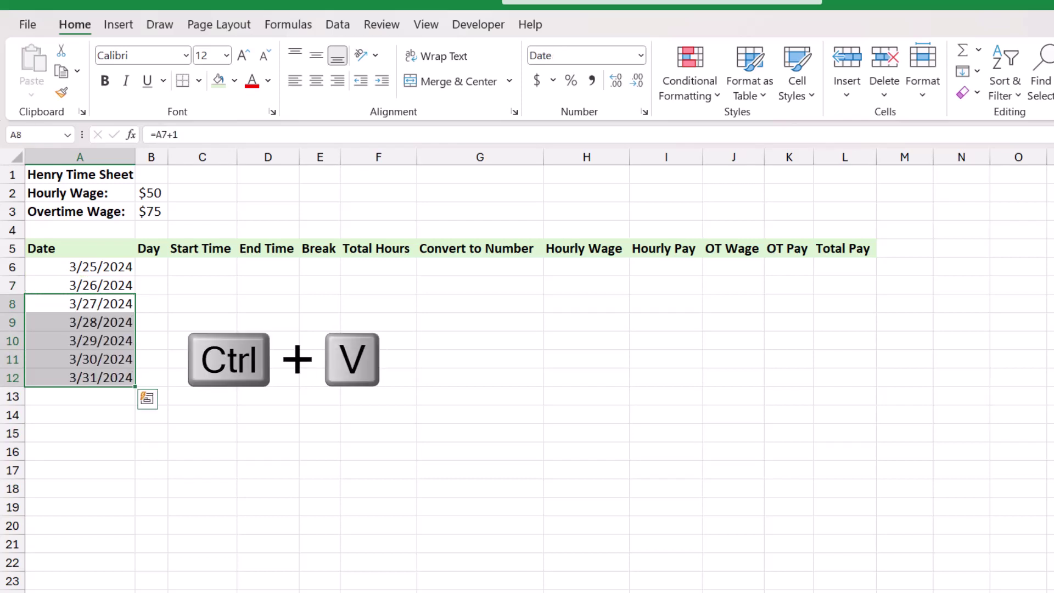
pyautogui.press('Up')
pyautogui.press('Up')
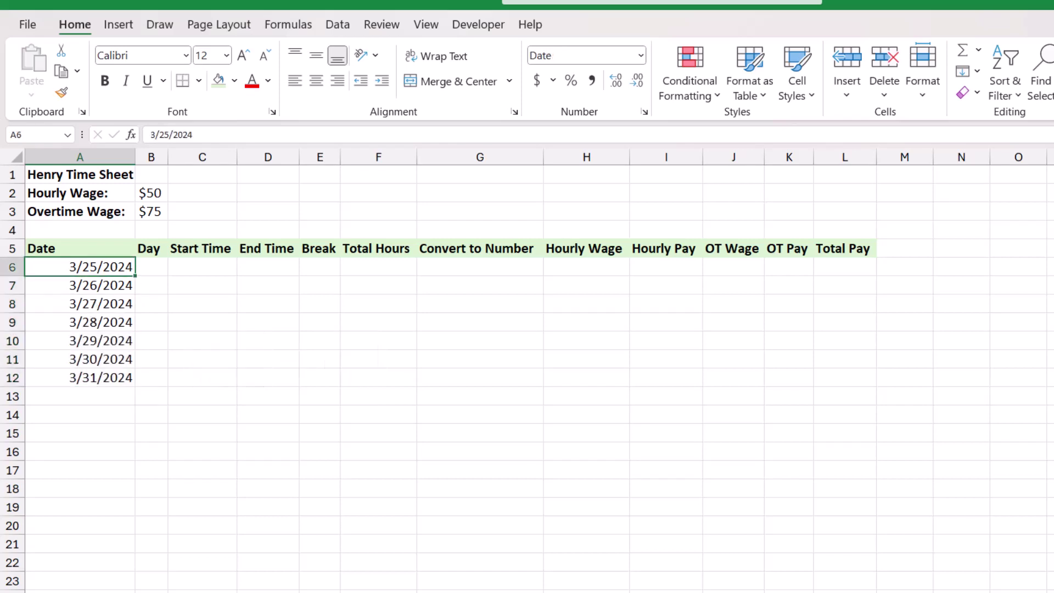
# Enter =A6 in B6 and copy it down through B12.
pyautogui.click(151, 267)
pyautogui.write('=')
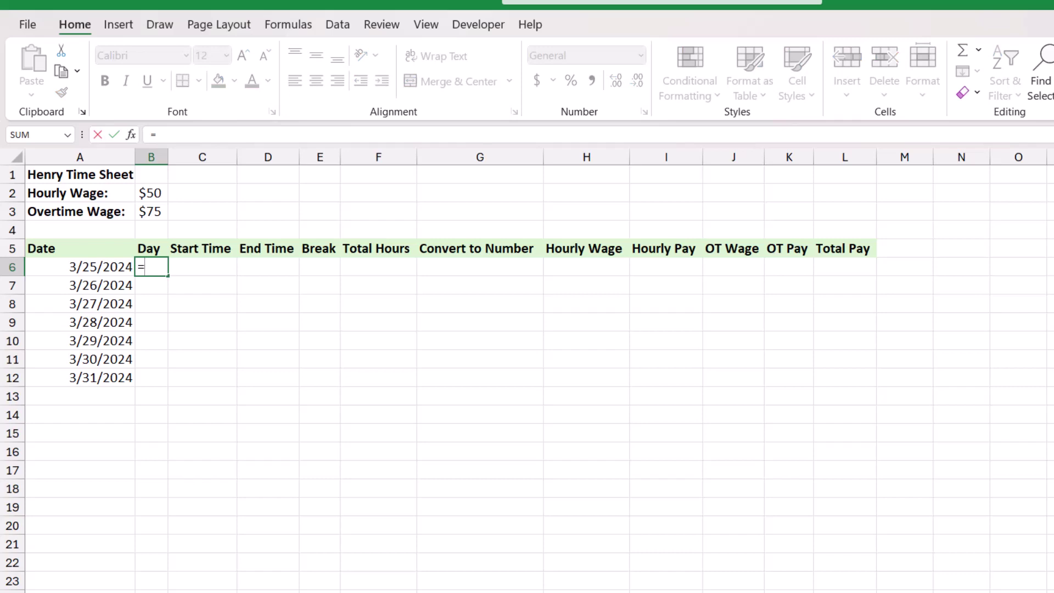
pyautogui.press('Left')
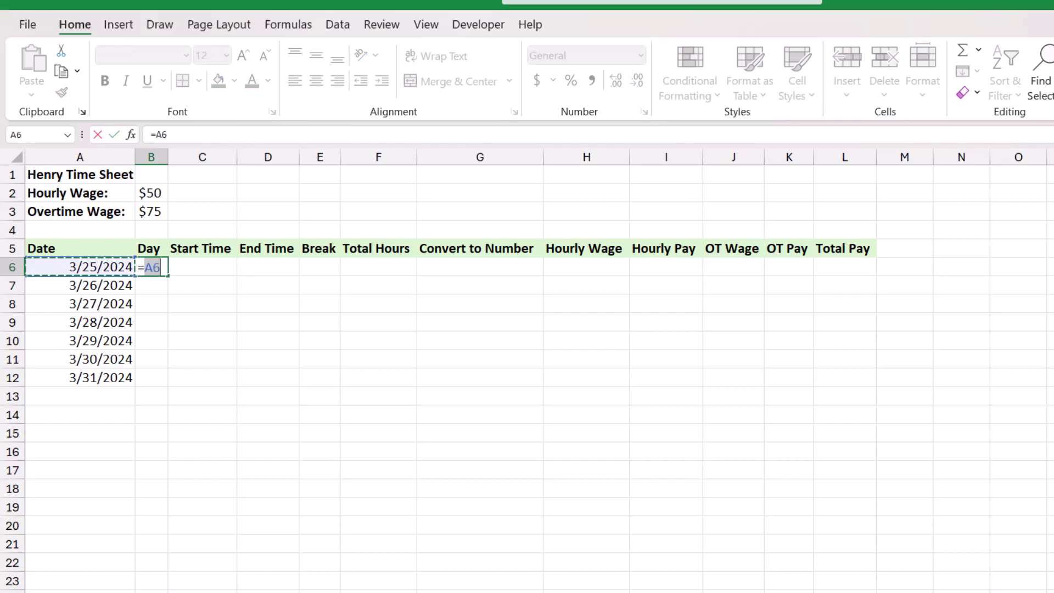
pyautogui.press('Return')
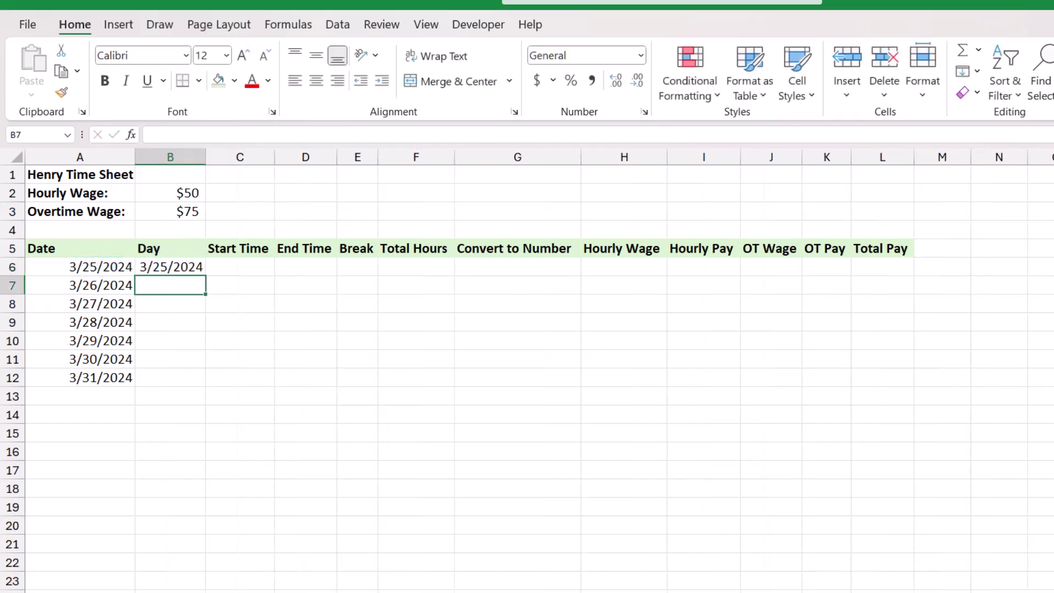
pyautogui.click(170, 267)
pyautogui.hotkey('ctrl', 'c')
pyautogui.hotkey('shift', 'Down')
pyautogui.hotkey('shift', 'Down')
pyautogui.hotkey('shift', 'Down')
pyautogui.hotkey('shift', 'Down')
pyautogui.hotkey('shift', 'Down')
pyautogui.hotkey('shift', 'Down')
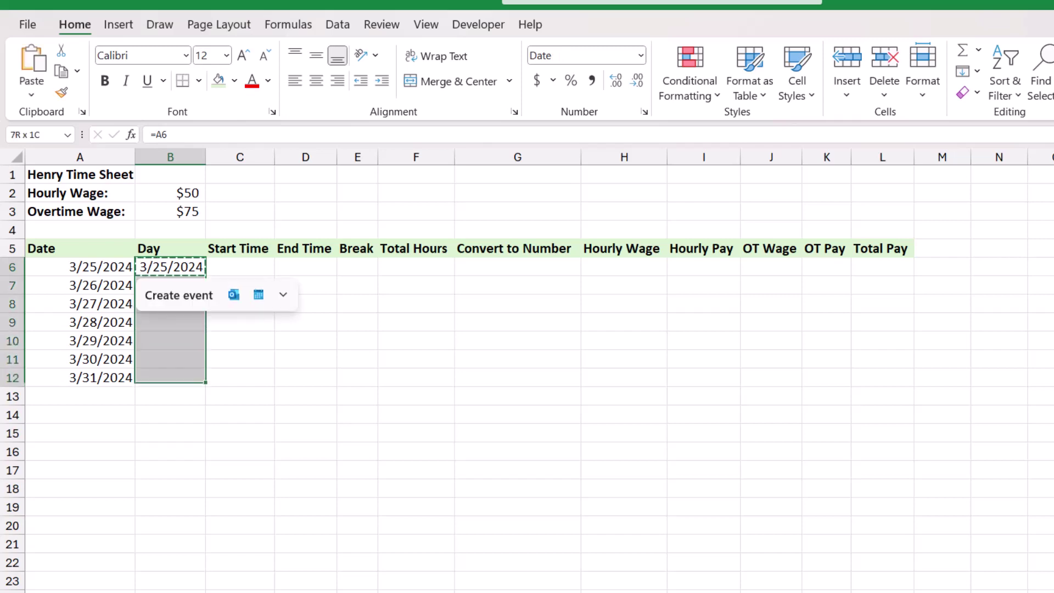
pyautogui.press('Return')
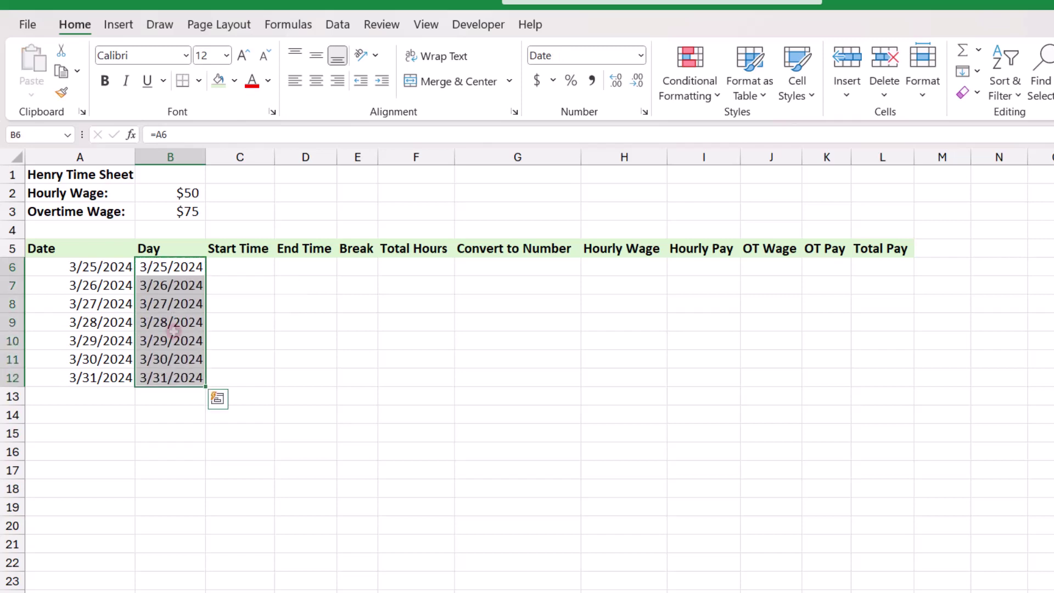
# Apply the custom number format dddd to B6:B12 to show weekday names.
pyautogui.rightClick(173, 332)
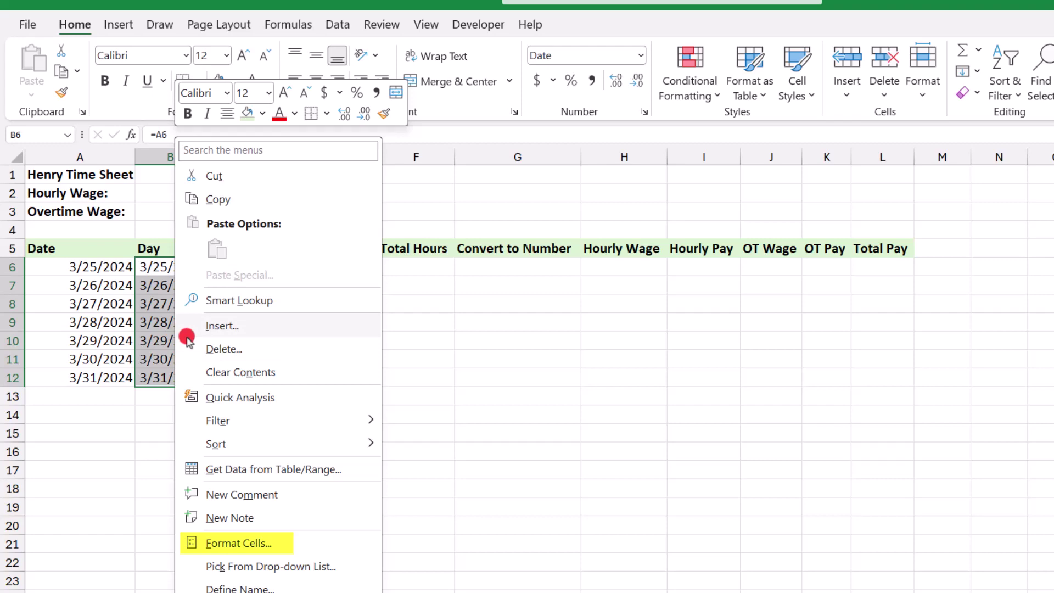
pyautogui.click(236, 543)
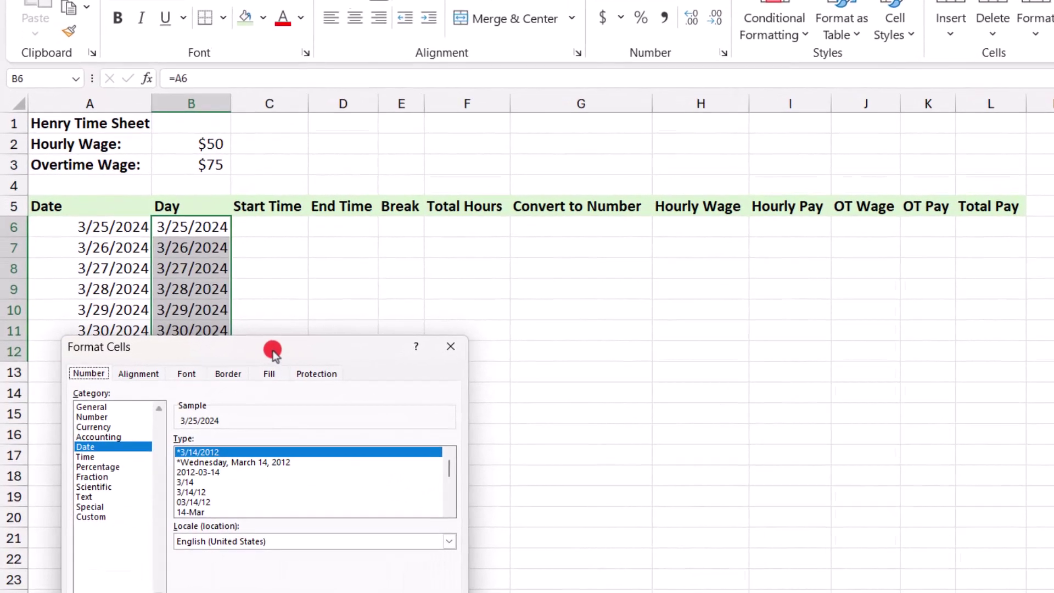
pyautogui.moveTo(257, 388); pyautogui.dragTo(470, 298)
pyautogui.moveTo(554, 243); pyautogui.dragTo(601, 167)
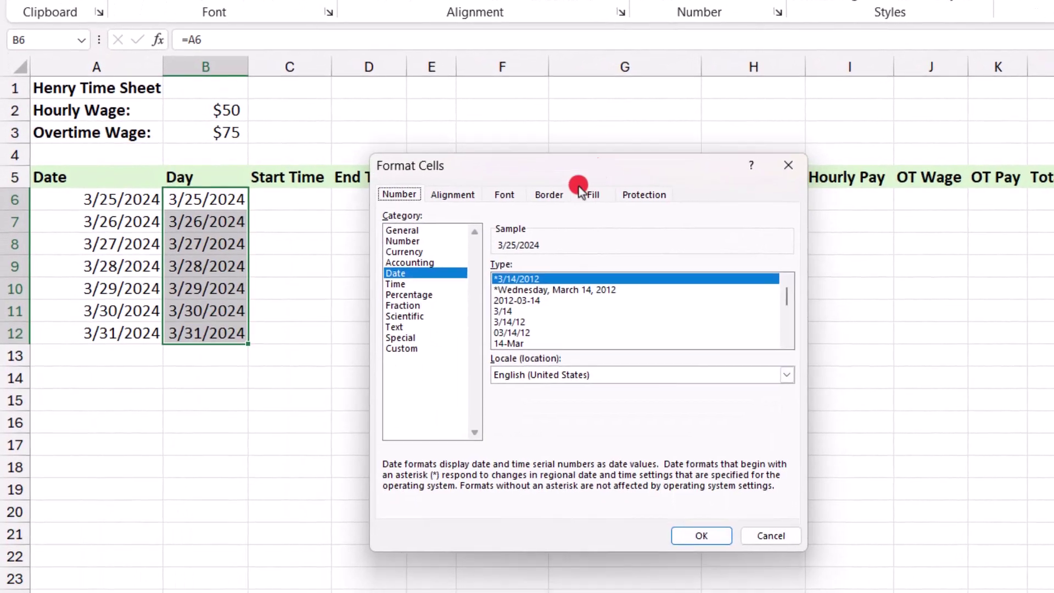
pyautogui.click(420, 353)
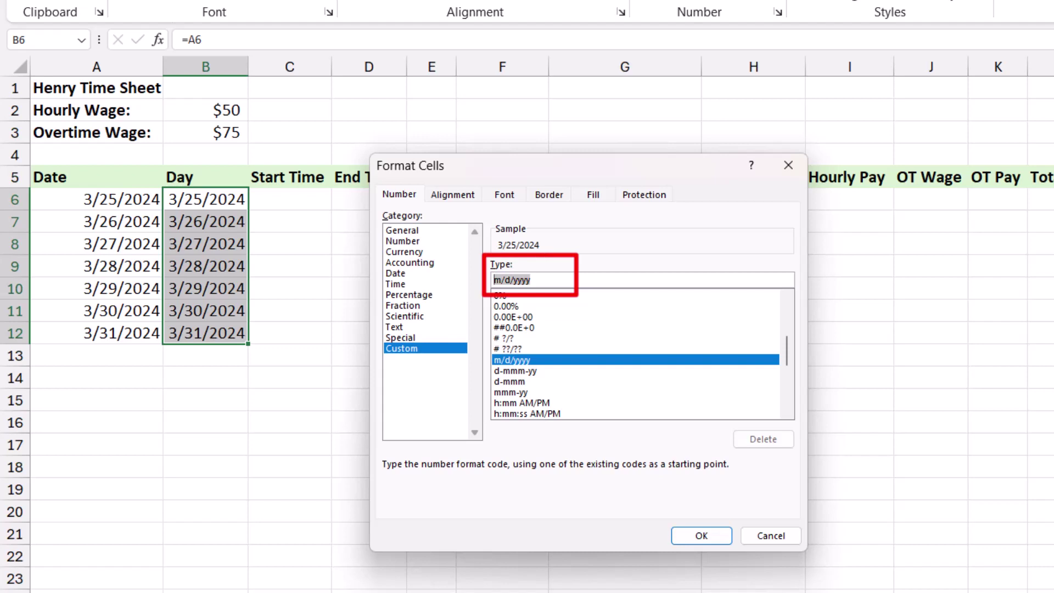
pyautogui.write('dddd')
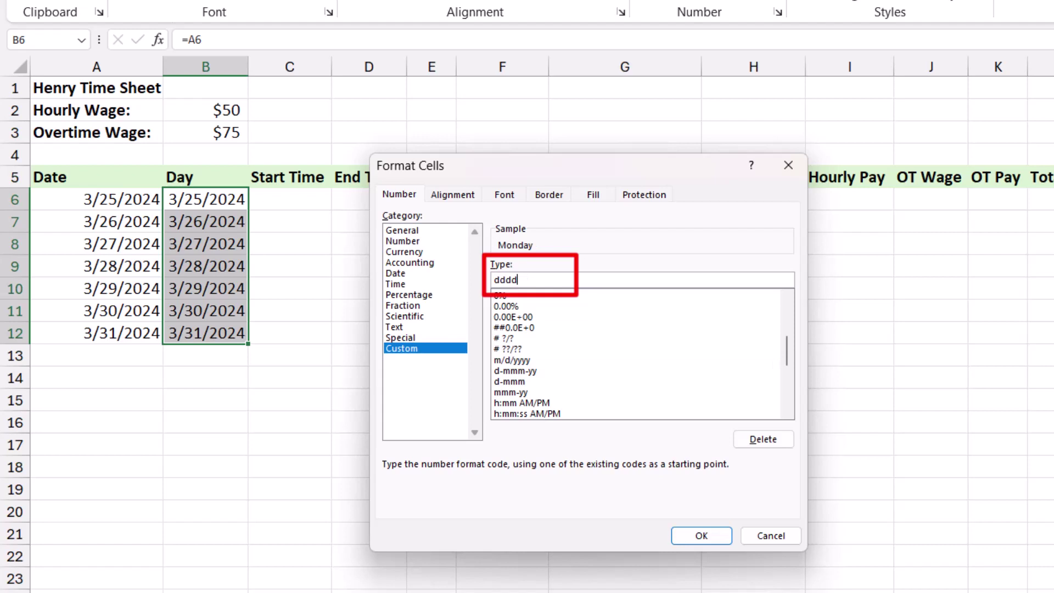
pyautogui.click(685, 536)
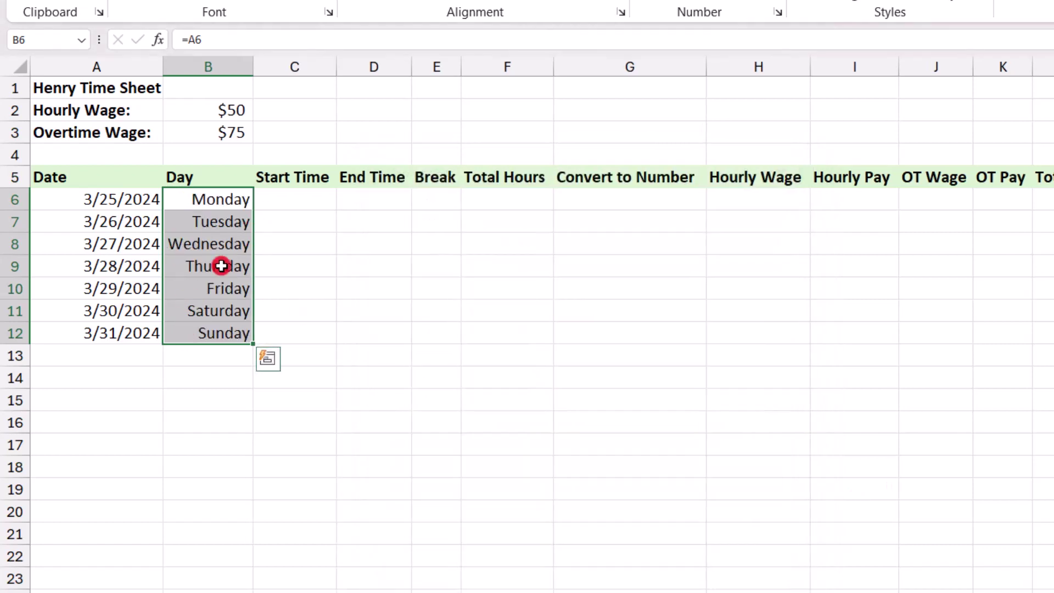
pyautogui.moveTo(281, 199); pyautogui.dragTo(367, 322)
# Format the Start and End Time cells C6:D12 with the 1:30 PM time style.
pyautogui.rightClick(317, 290)
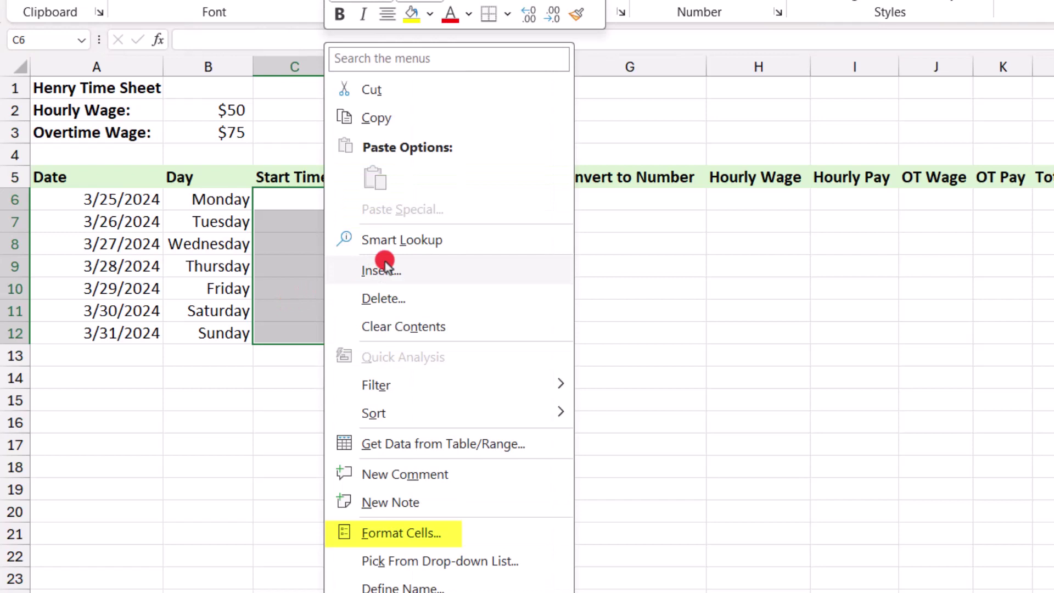
pyautogui.click(394, 536)
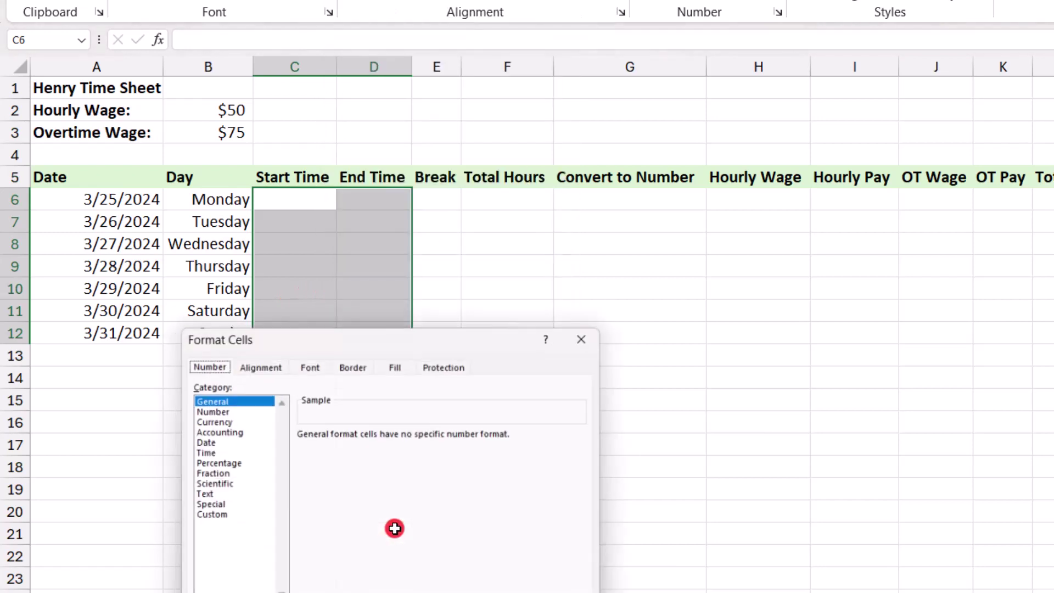
pyautogui.moveTo(351, 338); pyautogui.dragTo(636, 153)
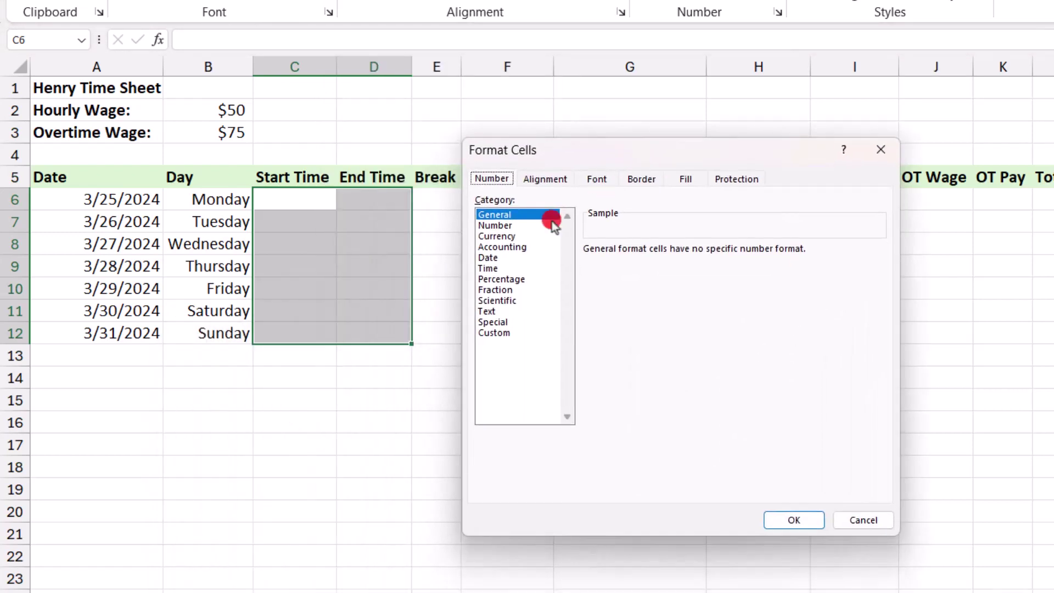
pyautogui.click(492, 268)
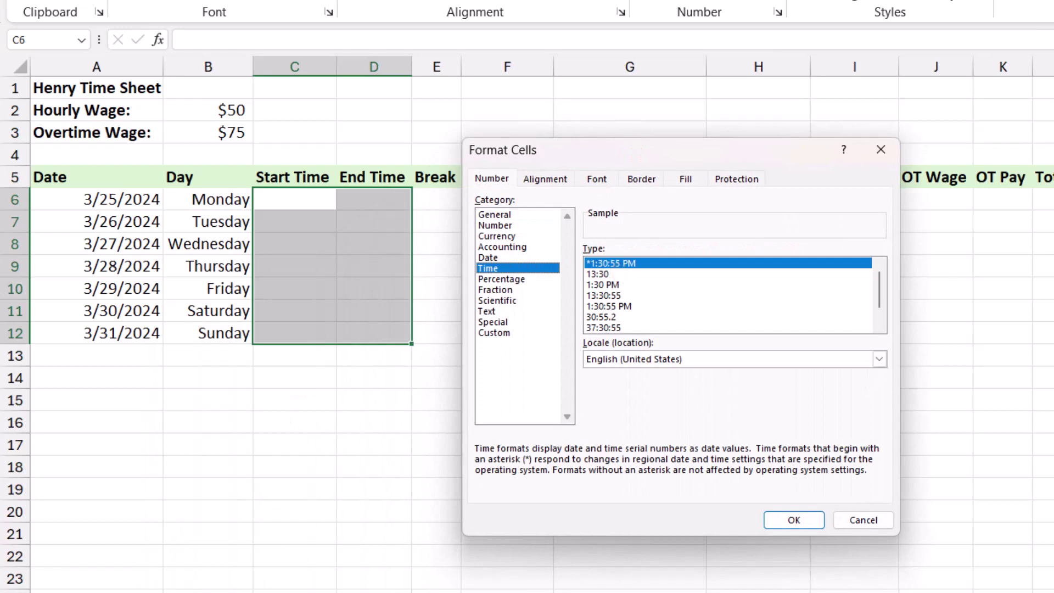
pyautogui.click(603, 284)
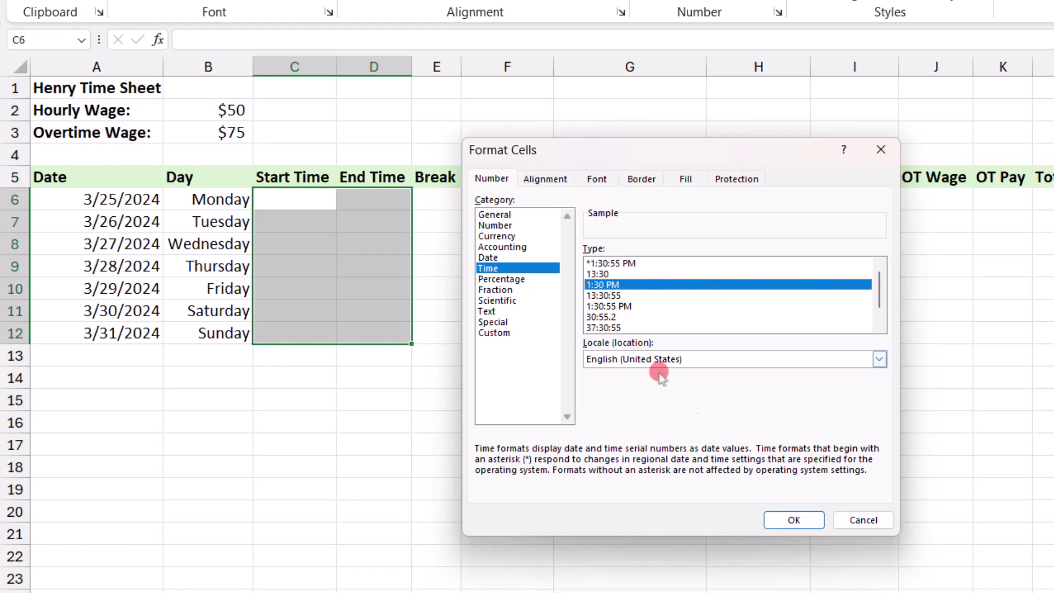
pyautogui.click(794, 519)
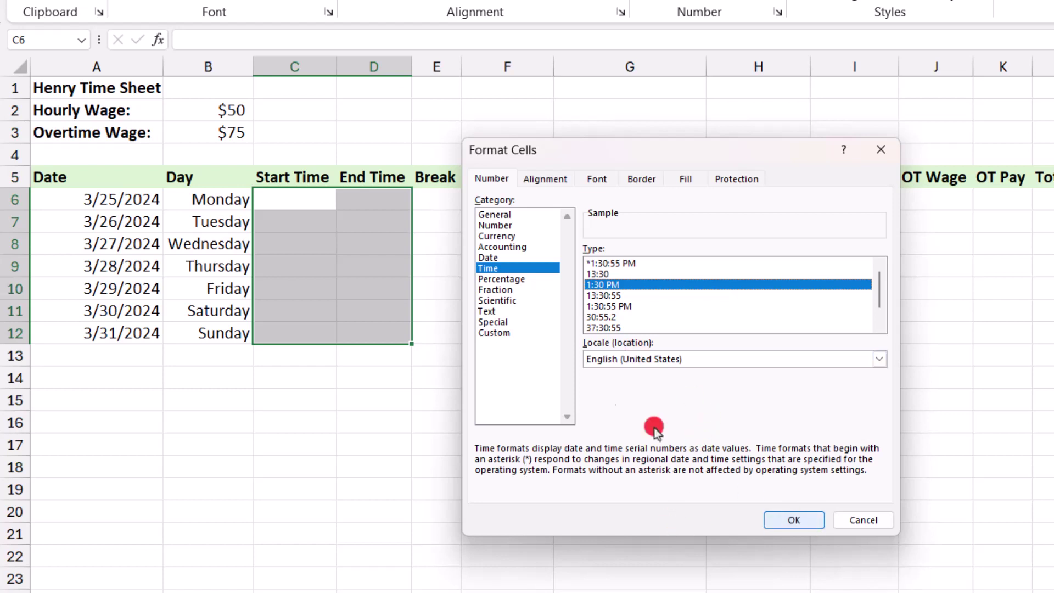
# Enter Monday's shift as 8 am start and 5 pm end.
pyautogui.click(323, 200)
pyautogui.write('8')
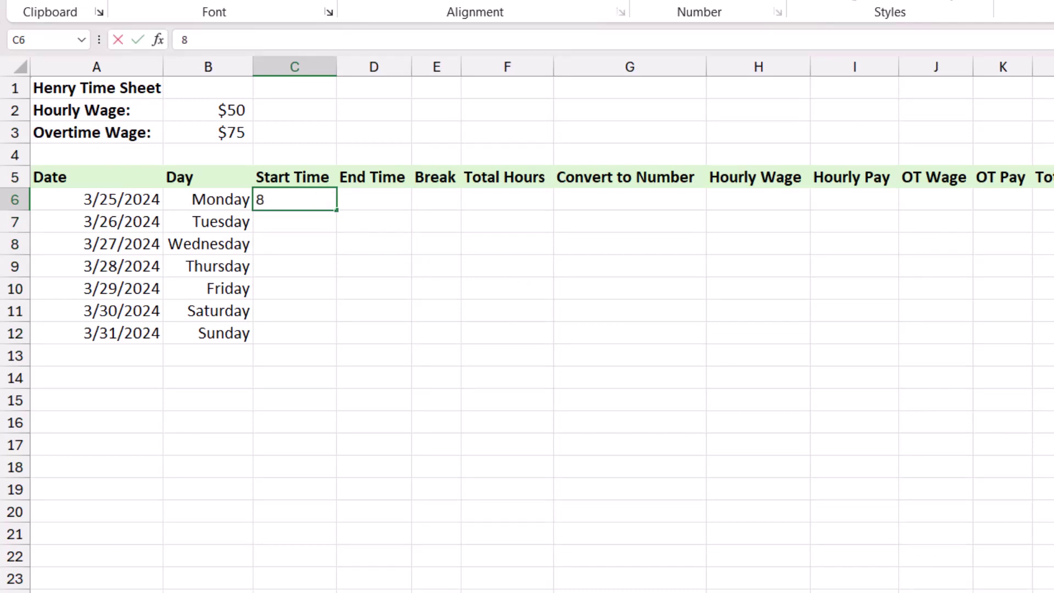
pyautogui.write(' am')
pyautogui.press('Tab')
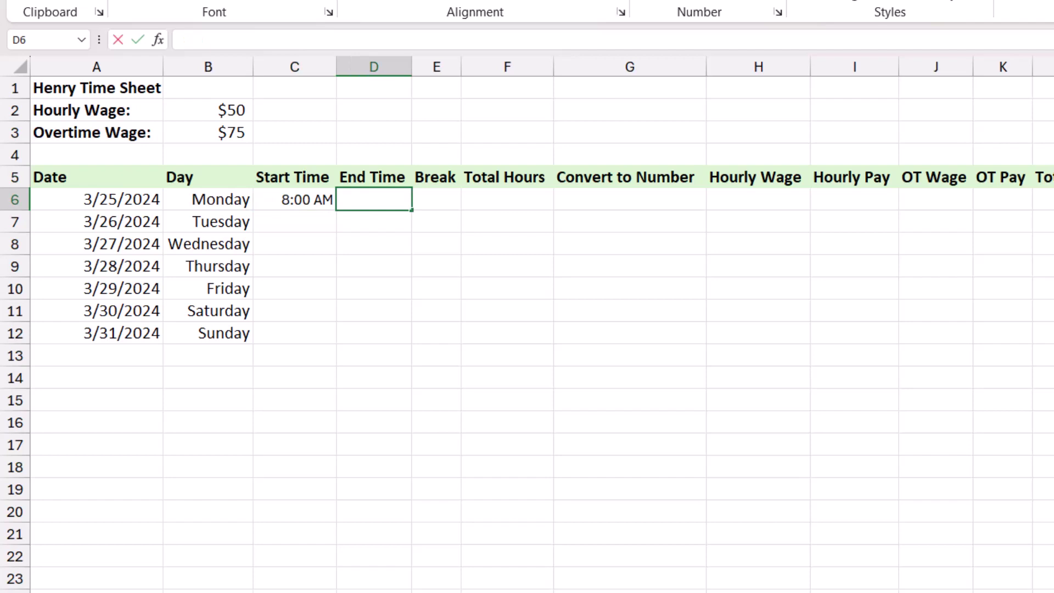
pyautogui.write('5 pm')
pyautogui.press('Return')
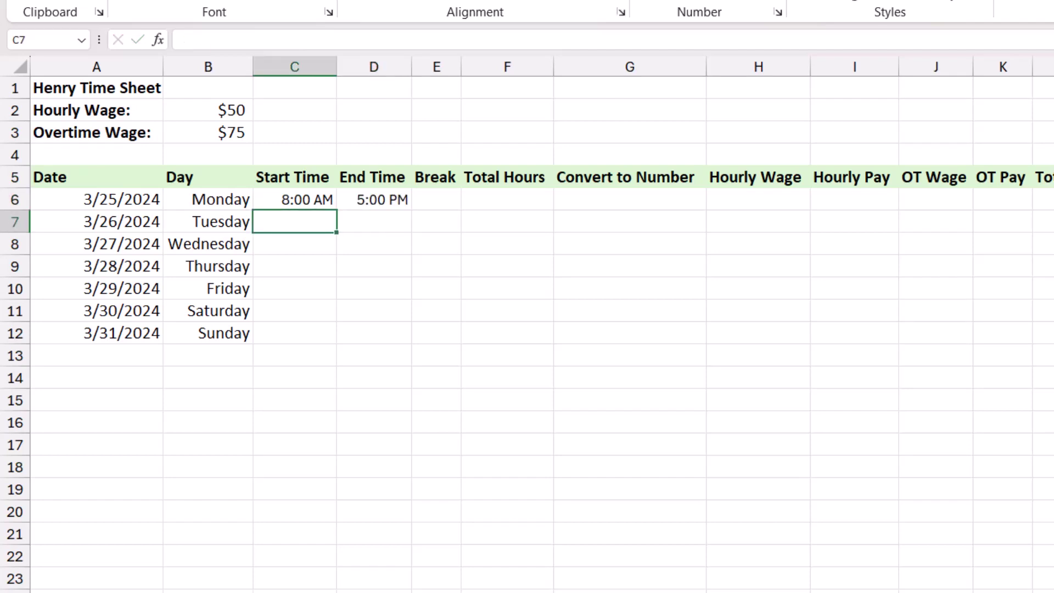
# Apply the custom h:mm format to the Break and Total Hours cells E6:F12.
pyautogui.click(436, 199)
pyautogui.moveTo(436, 198); pyautogui.dragTo(501, 332)
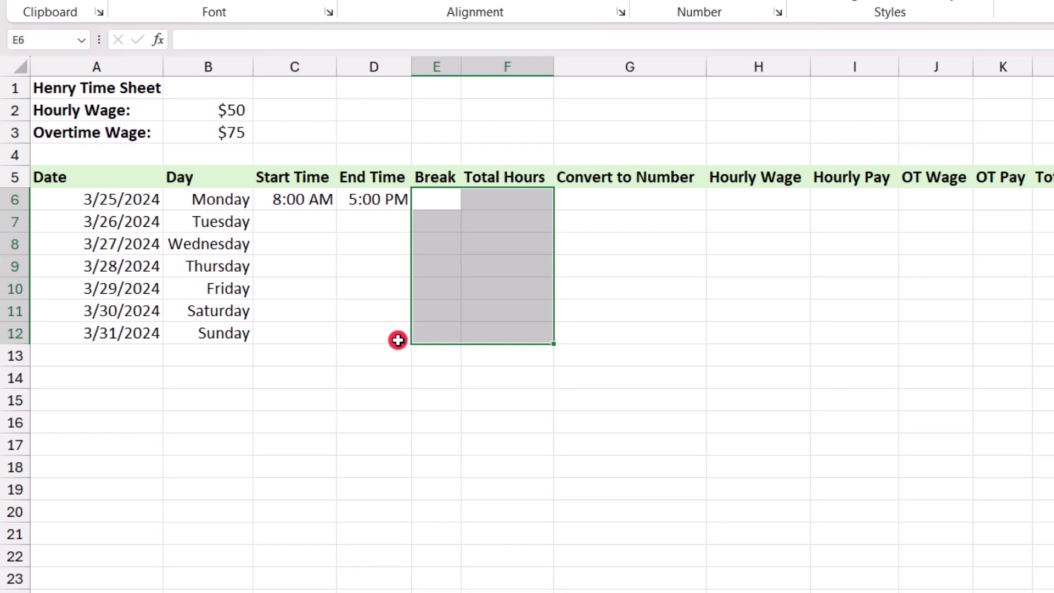
pyautogui.rightClick(461, 265)
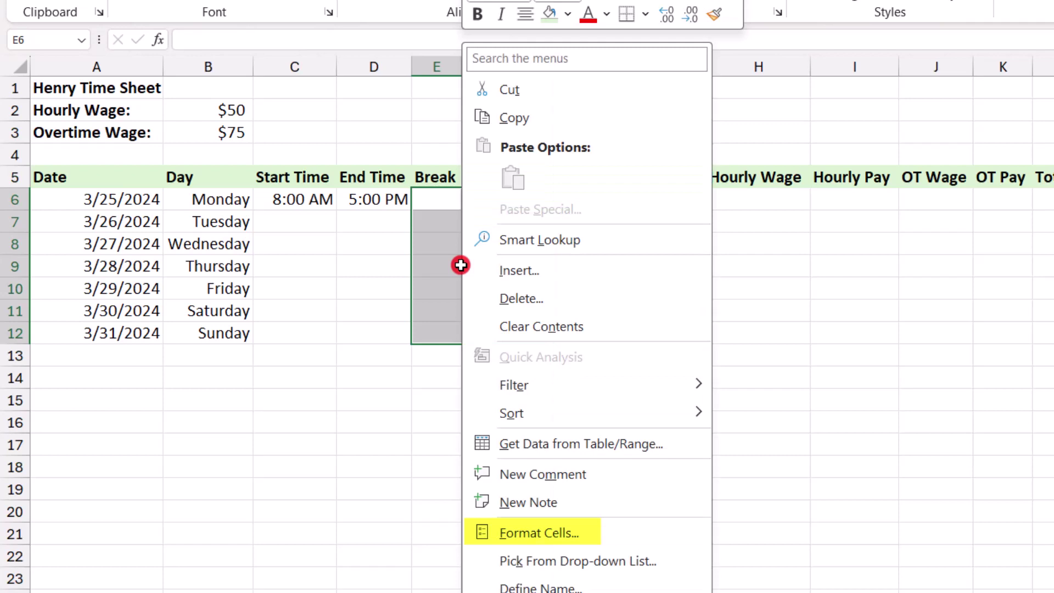
pyautogui.click(527, 536)
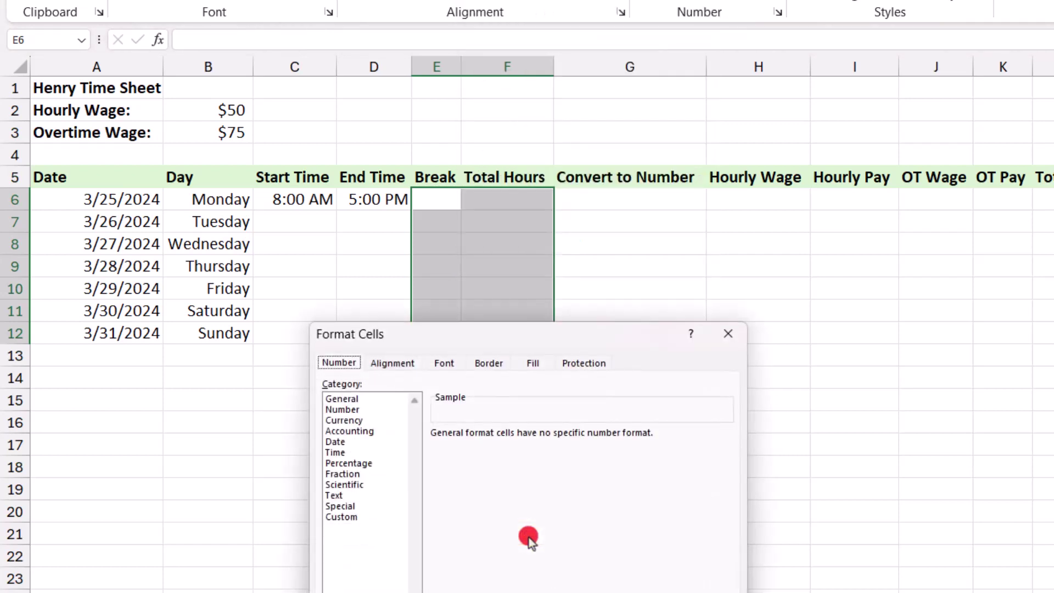
pyautogui.click(370, 517)
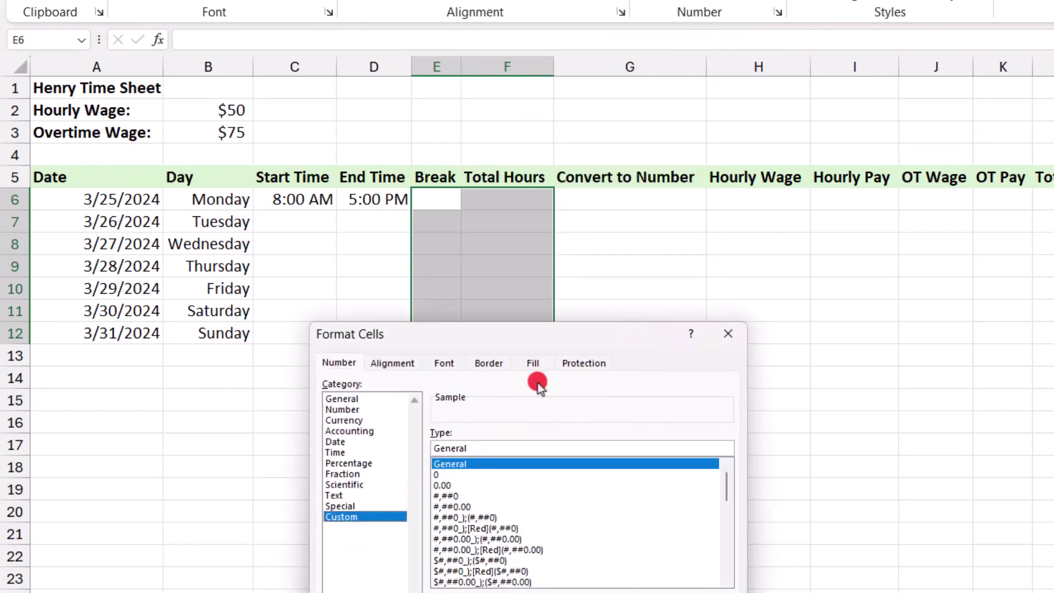
pyautogui.moveTo(547, 338); pyautogui.dragTo(843, 150)
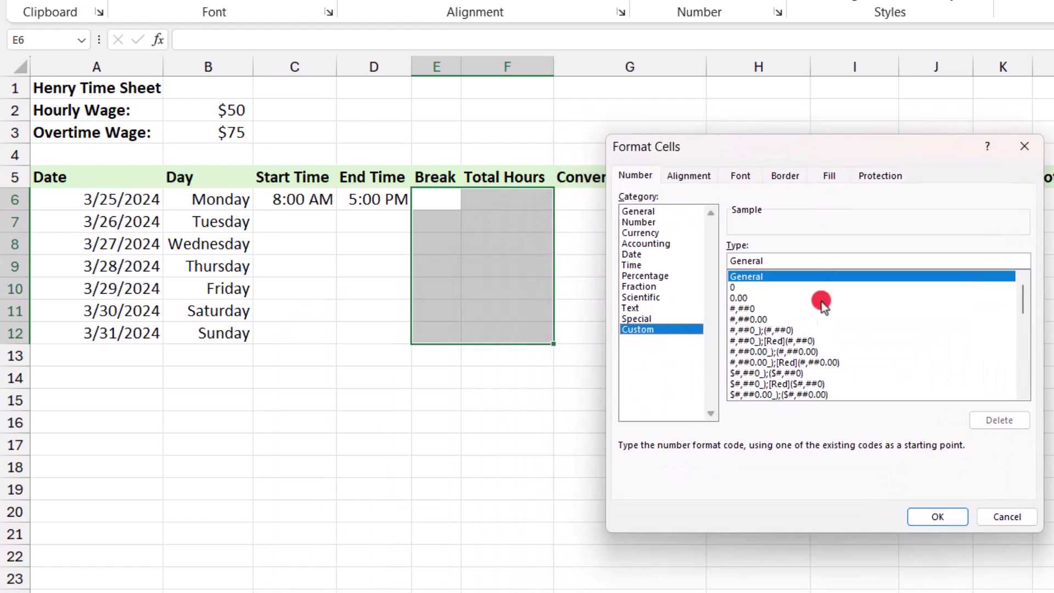
pyautogui.moveTo(1028, 306); pyautogui.dragTo(1028, 343)
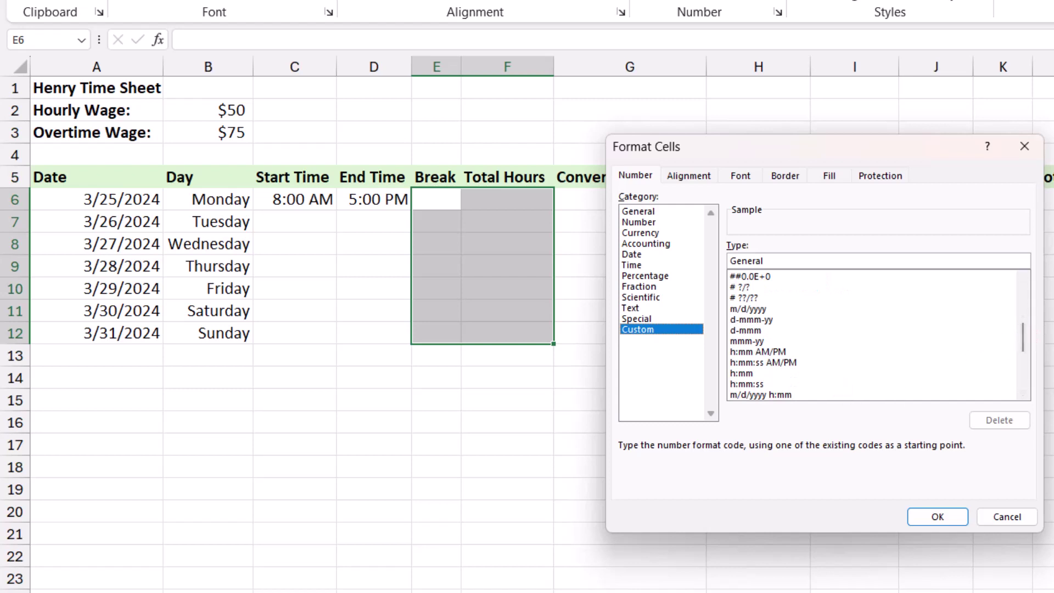
pyautogui.click(840, 373)
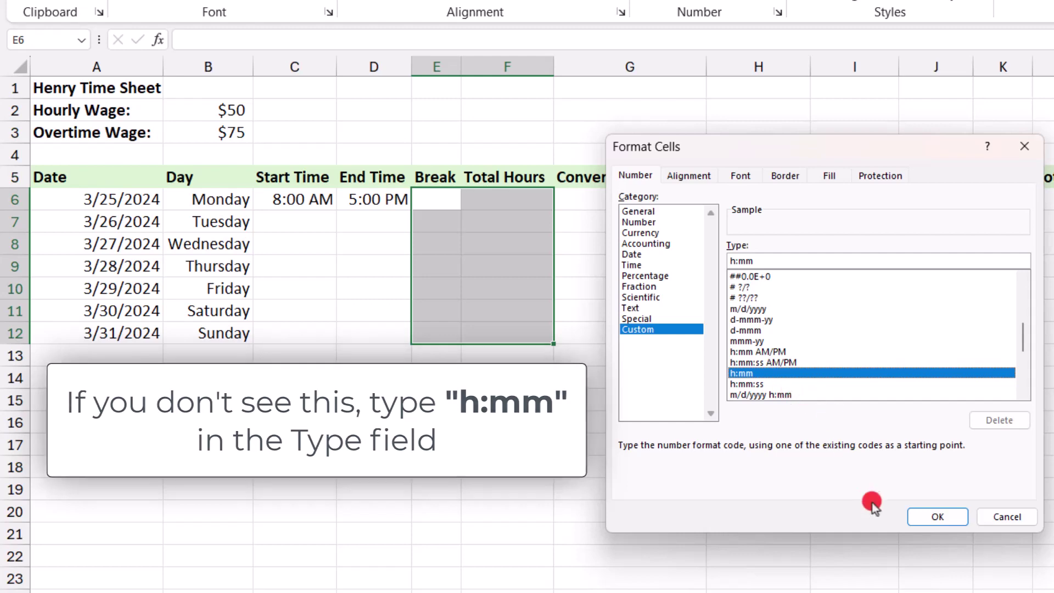
pyautogui.click(938, 516)
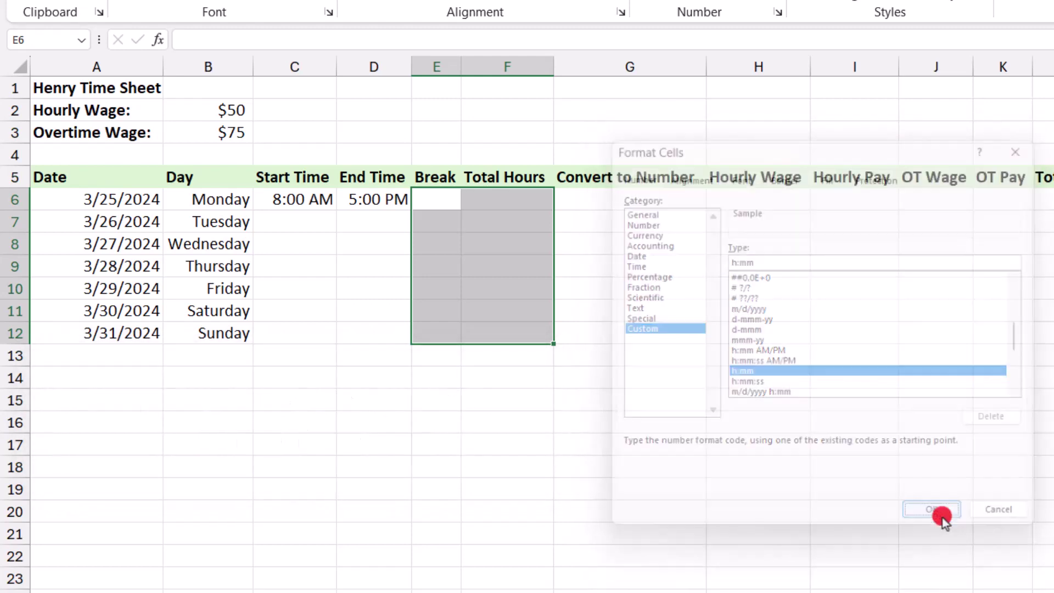
pyautogui.click(437, 200)
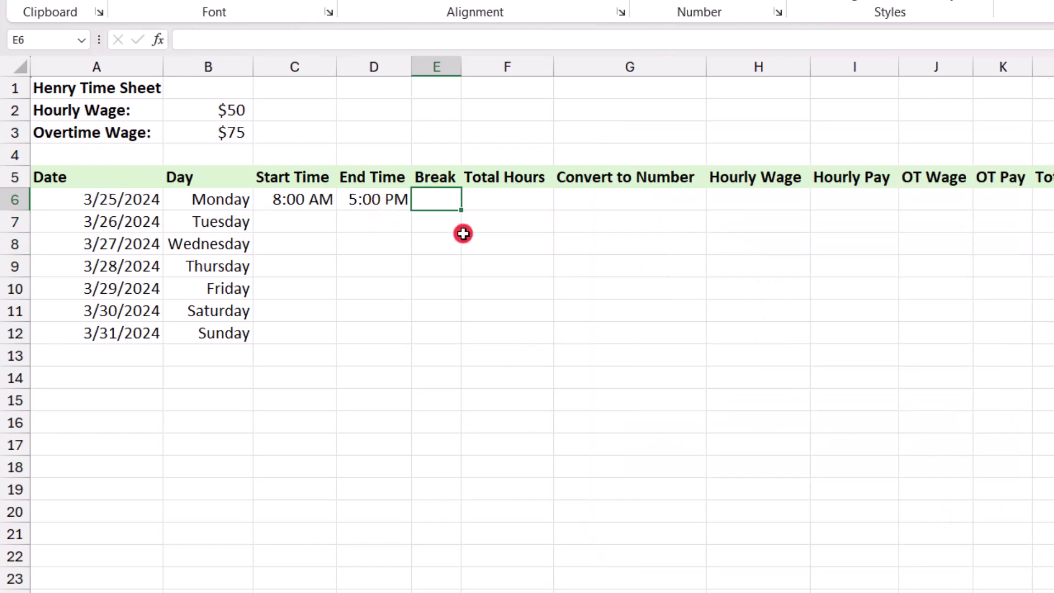
# Enter a 1:00 break in Monday's Break cell E6.
pyautogui.click(369, 67)
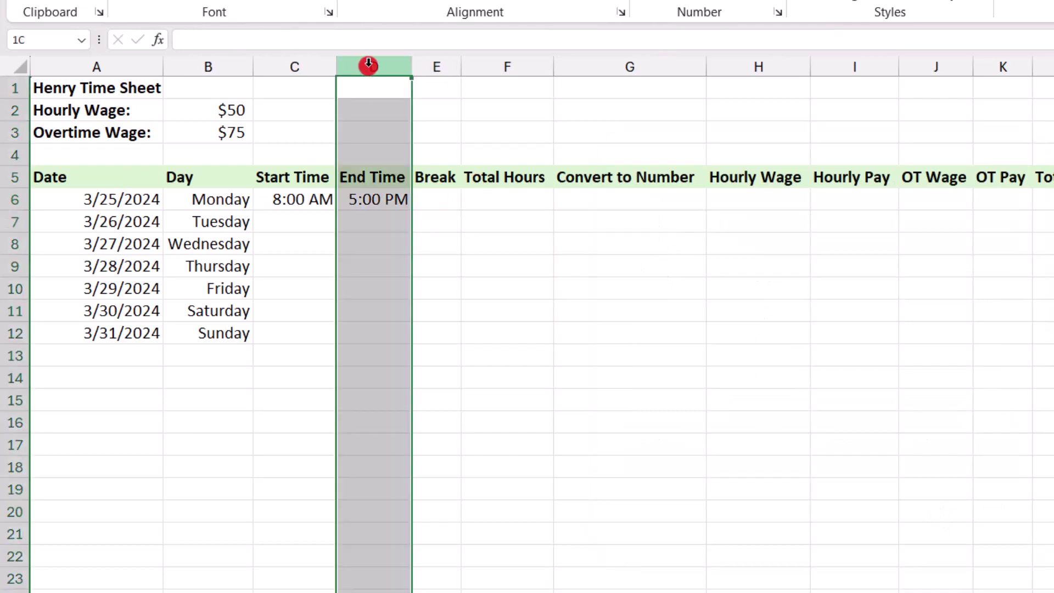
pyautogui.click(437, 198)
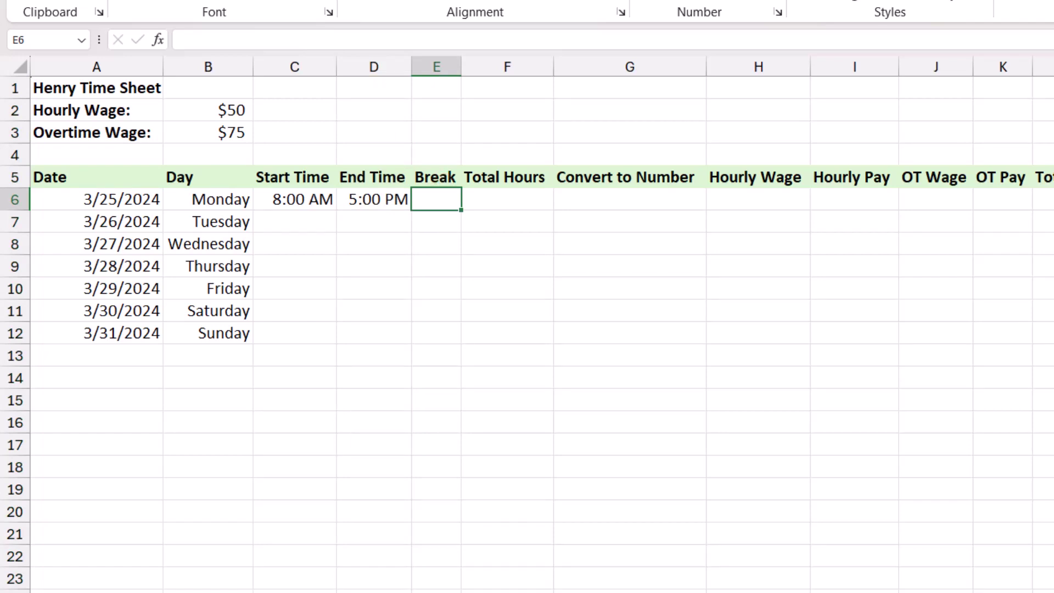
pyautogui.write('1:00')
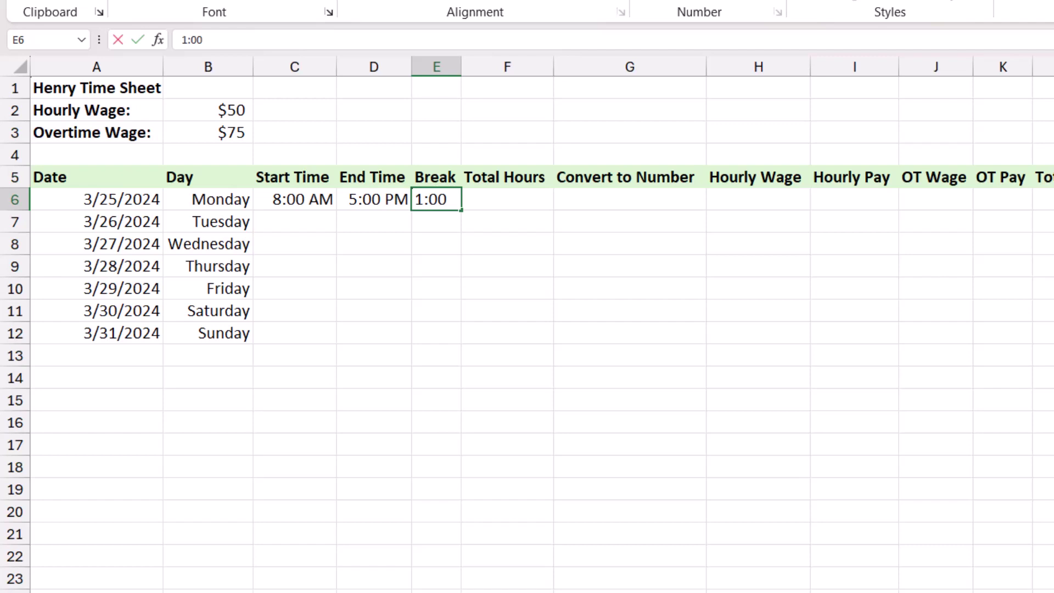
pyautogui.press('Tab')
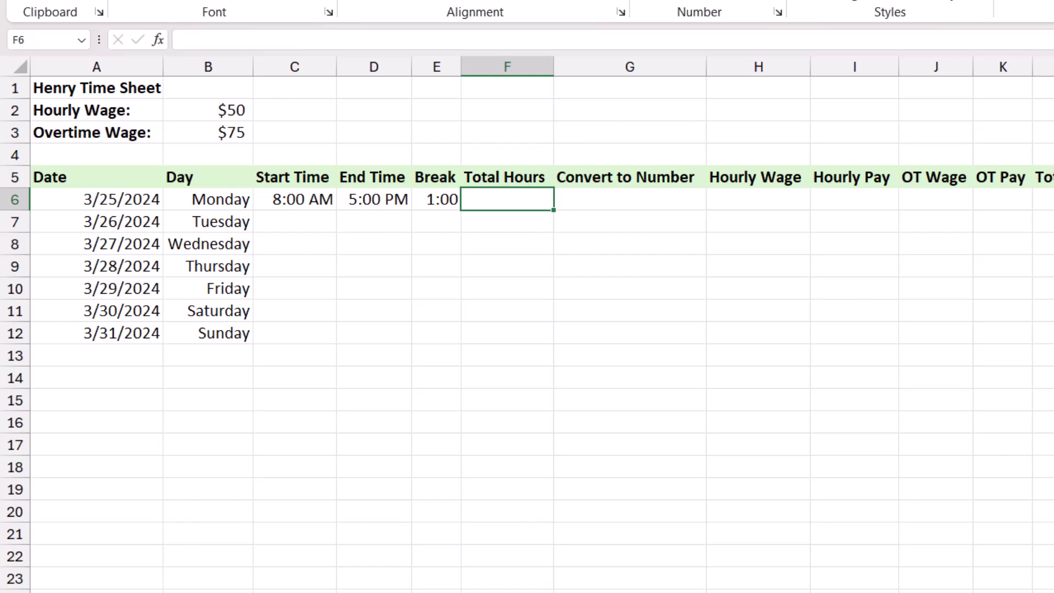
# Enter =MOD((D6-C6),1)-E6 in F6 so Monday's Total Hours show 8:00.
pyautogui.write('=')
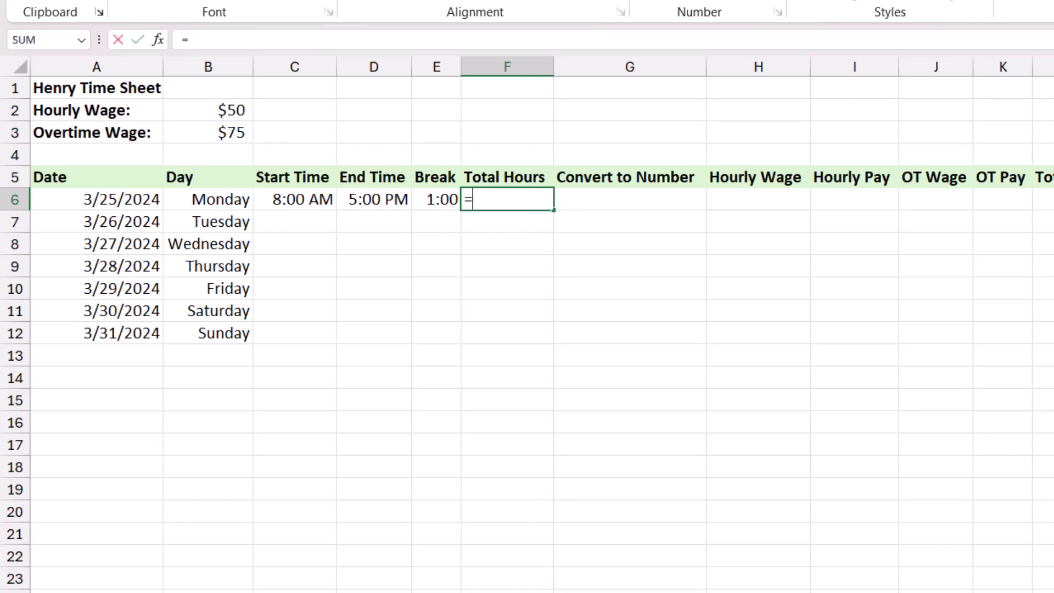
pyautogui.write('MOD')
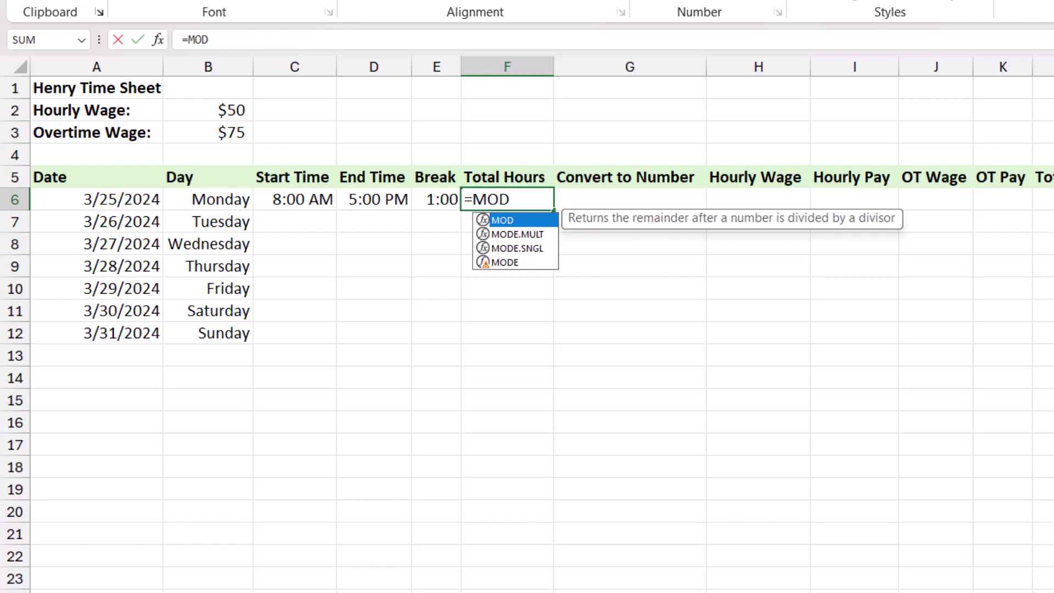
pyautogui.write('(')
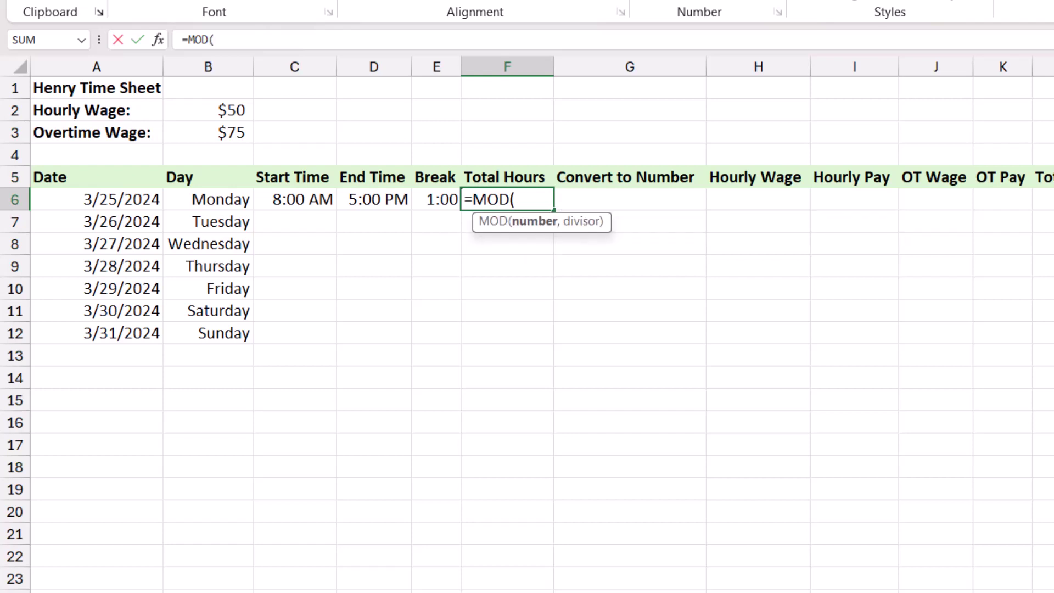
pyautogui.press('BackSpace')
pyautogui.write('(')
pyautogui.write('(')
pyautogui.click(374, 199)
pyautogui.write('-')
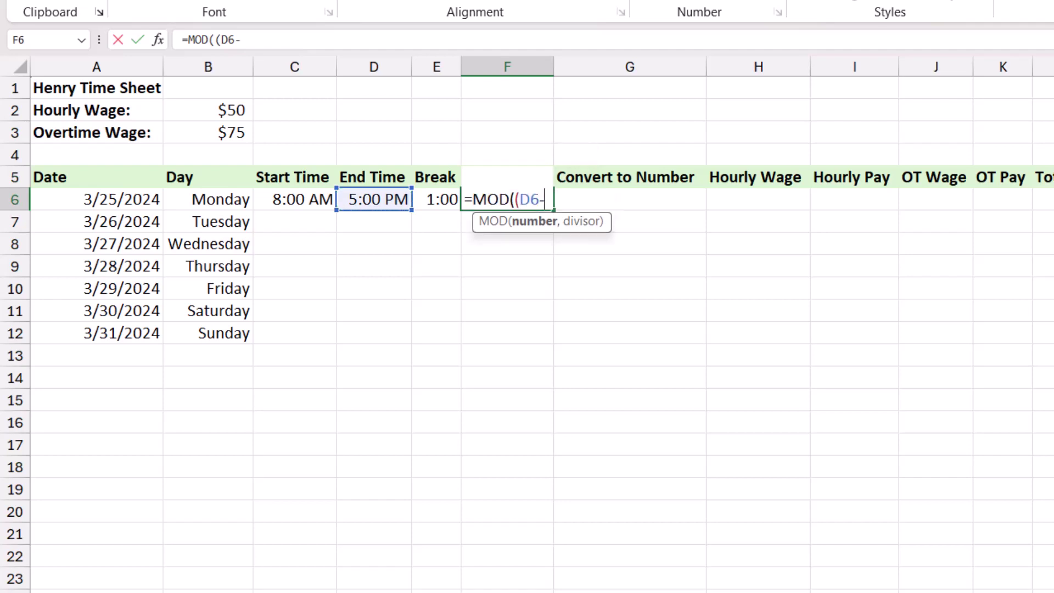
pyautogui.click(294, 199)
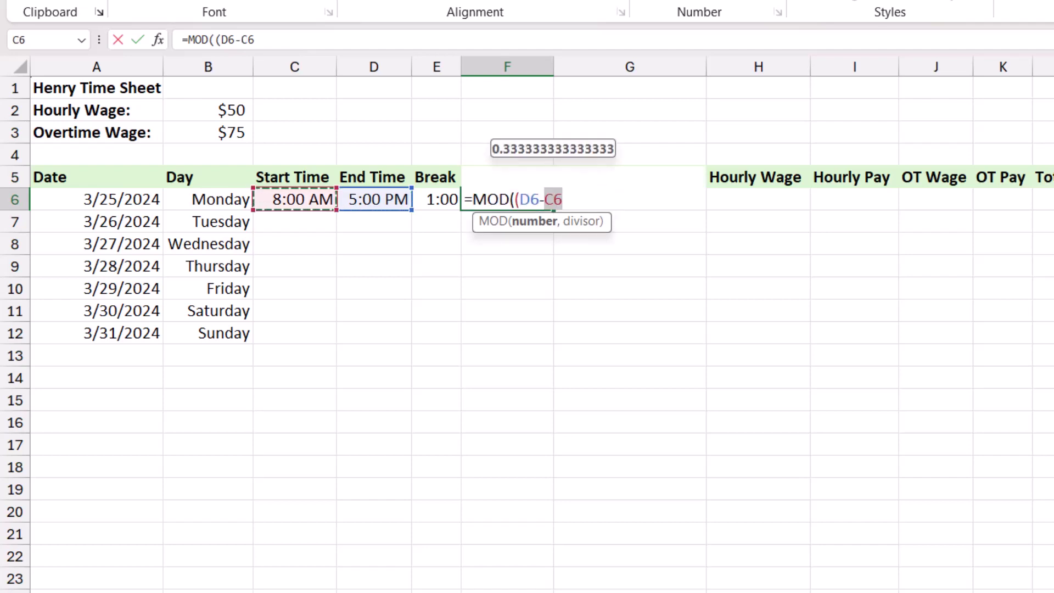
pyautogui.write(')')
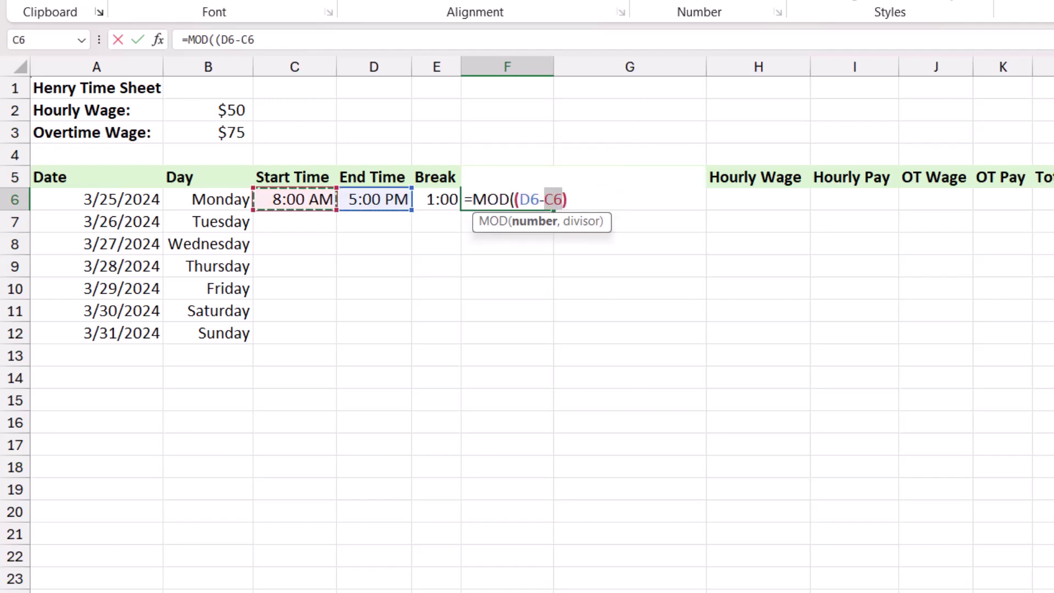
pyautogui.write(',')
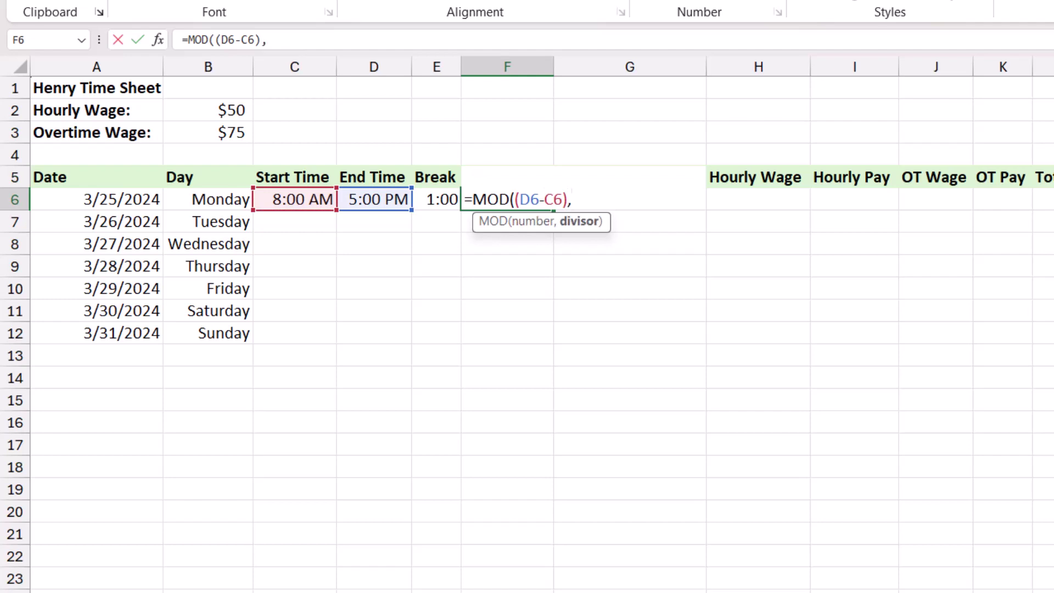
pyautogui.write('1)')
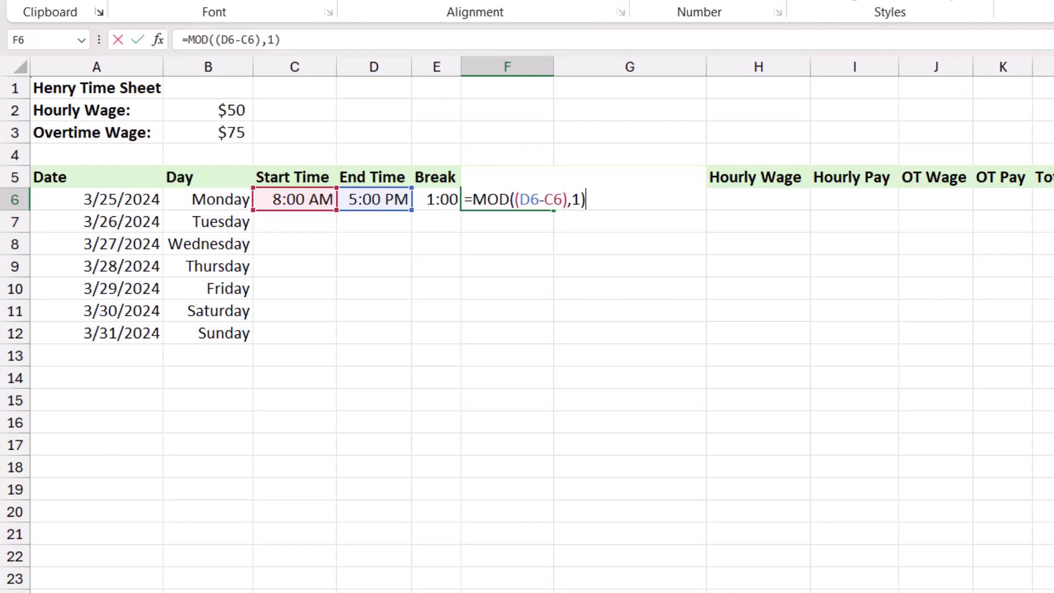
pyautogui.write('-')
pyautogui.click(437, 199)
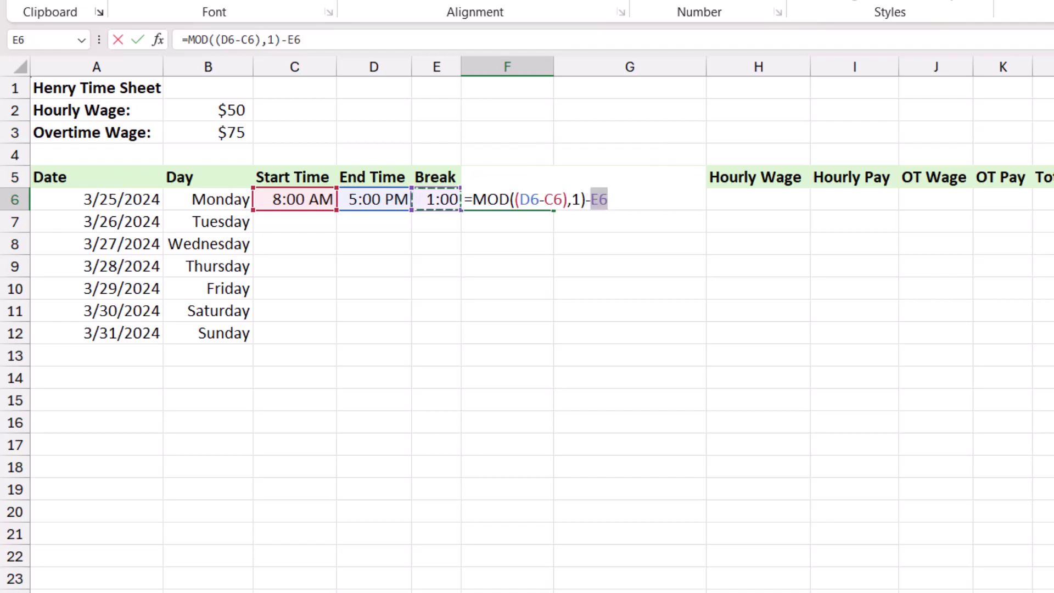
pyautogui.press('Return')
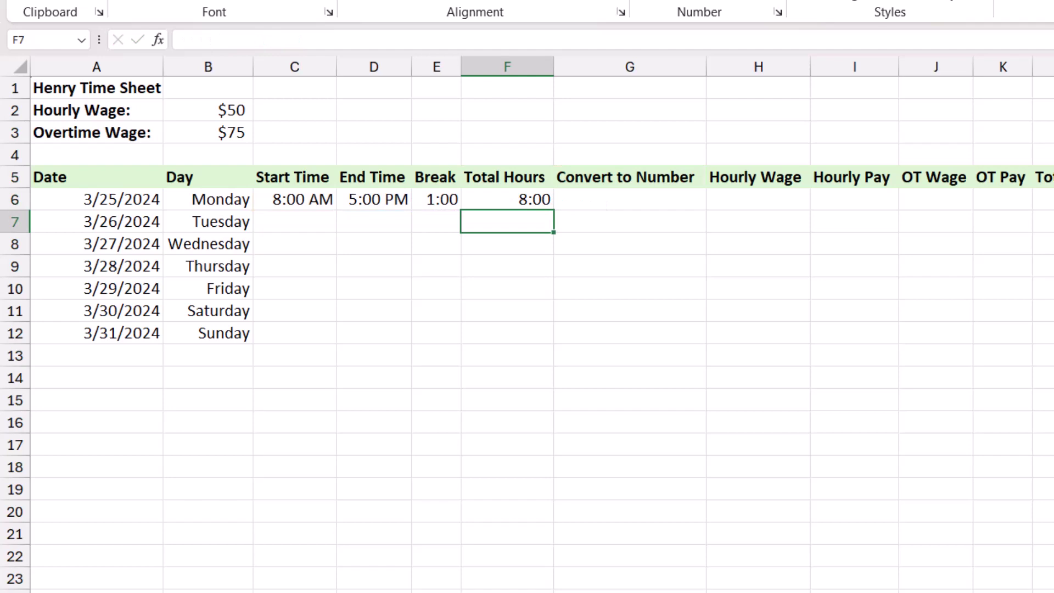
# Give the Convert to Number cells G6:G12 Comma Style with no decimal places.
pyautogui.click(590, 200)
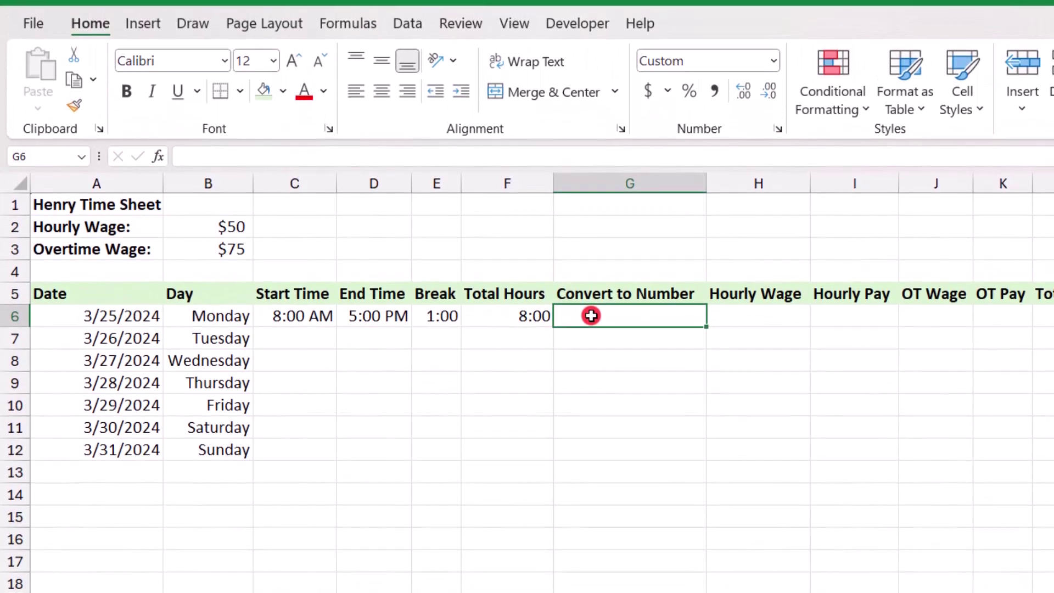
pyautogui.moveTo(591, 277); pyautogui.dragTo(584, 336)
pyautogui.moveTo(584, 376); pyautogui.dragTo(584, 448)
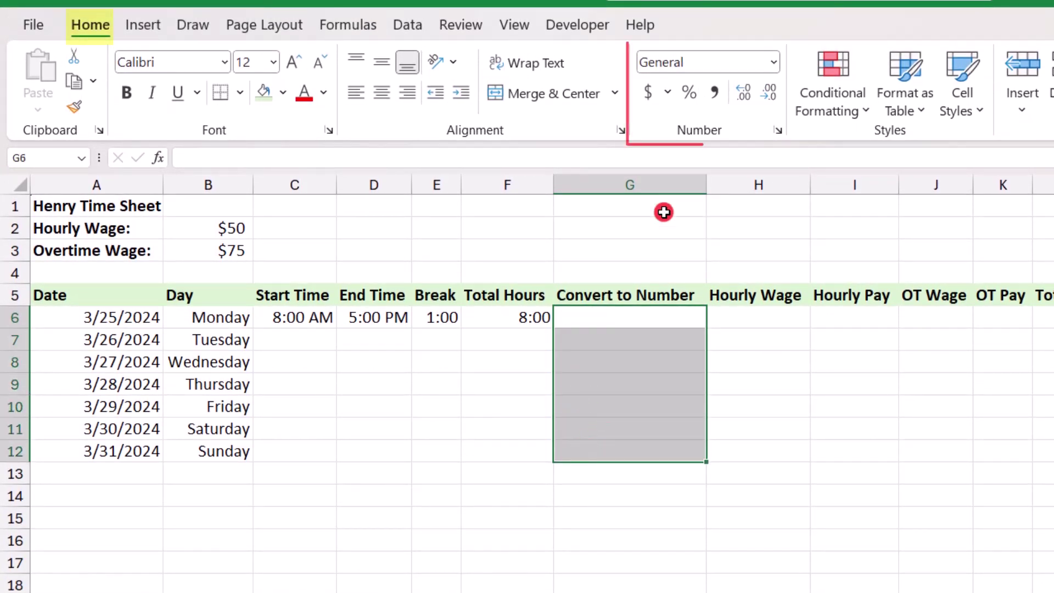
pyautogui.click(713, 92)
pyautogui.click(769, 93)
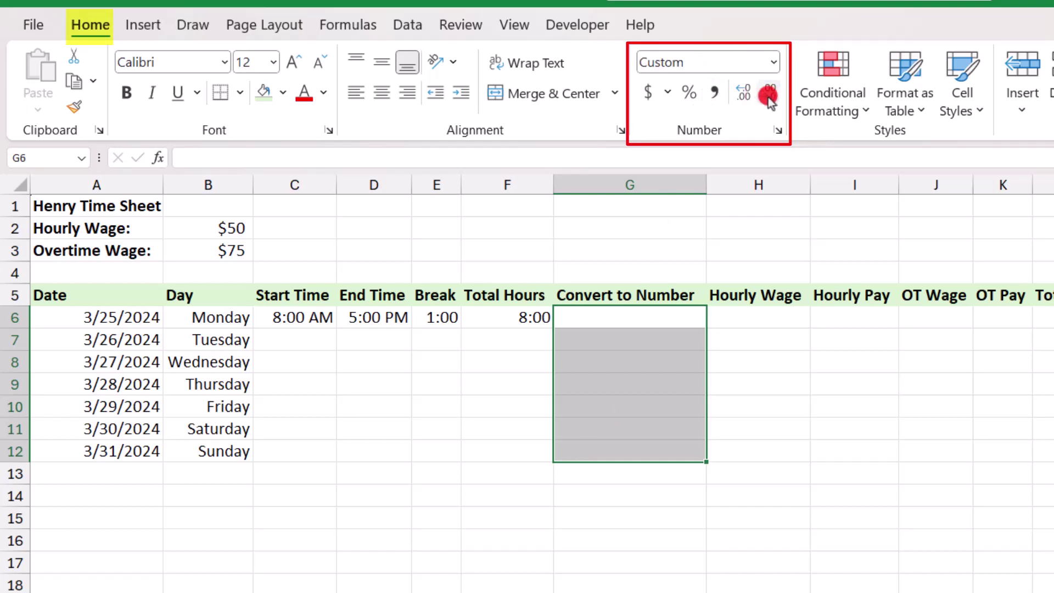
# Enter =F6*24 in G6 so Monday converts to 8 hours, then select F6:G6.
pyautogui.click(659, 317)
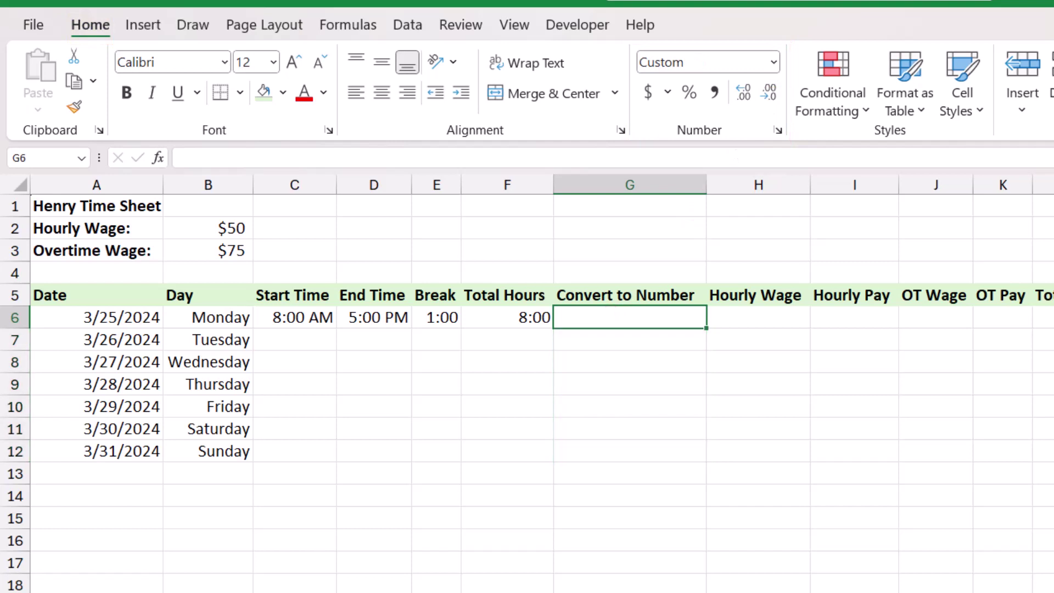
pyautogui.click(507, 317)
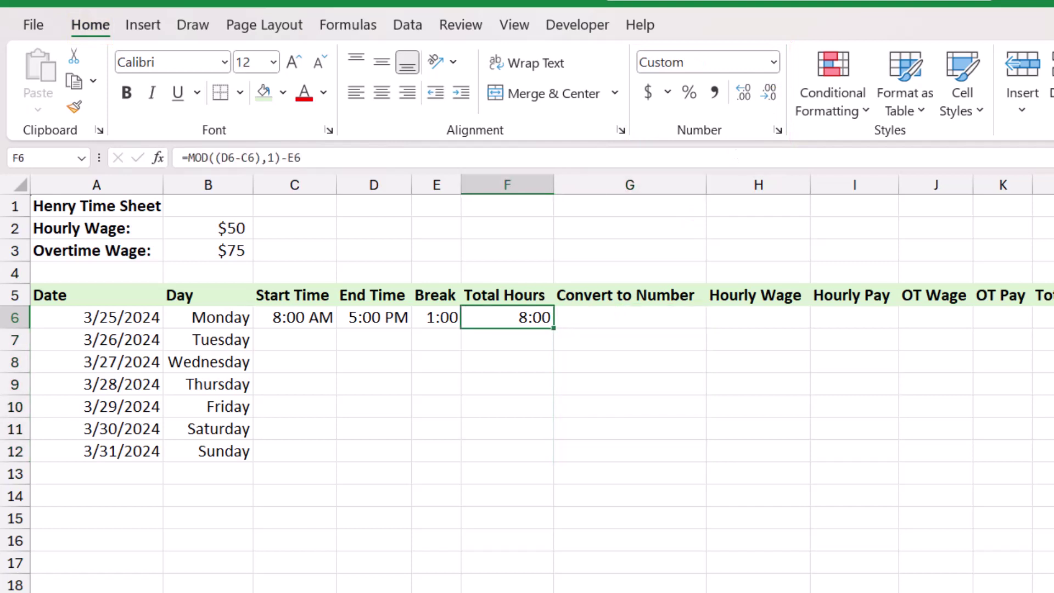
pyautogui.click(630, 318)
pyautogui.write('=')
pyautogui.click(507, 318)
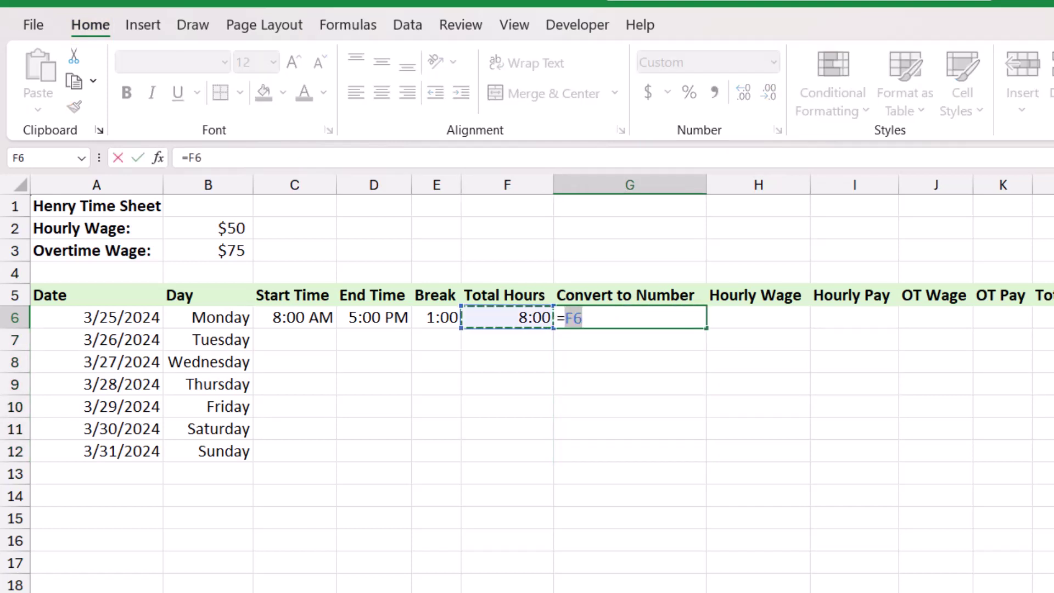
pyautogui.write('*24')
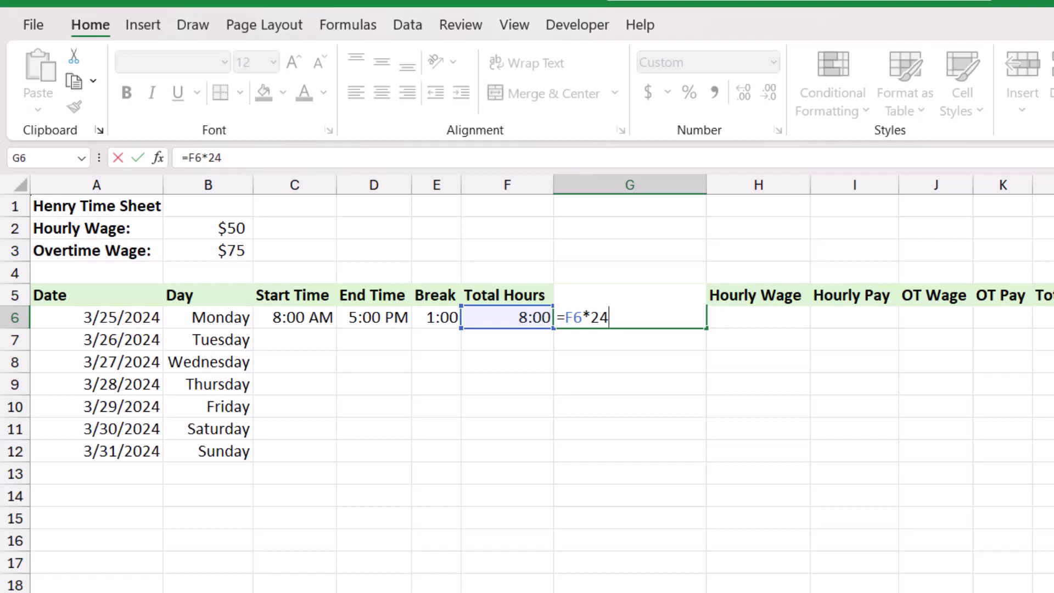
pyautogui.press('Return')
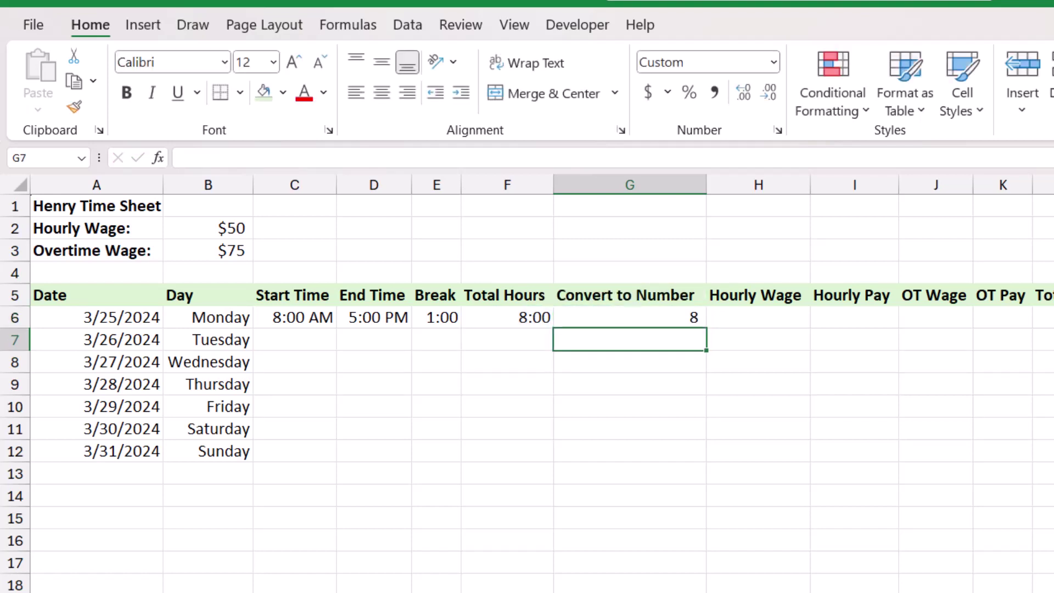
pyautogui.click(630, 317)
pyautogui.moveTo(537, 315); pyautogui.dragTo(692, 454)
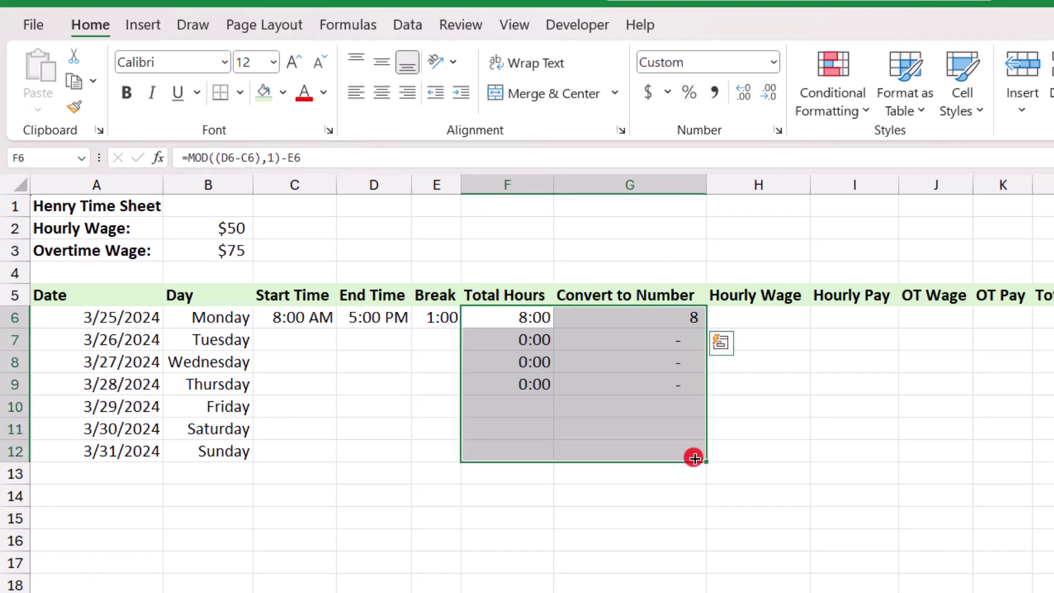
# Fill the F6:G6 formulas down through Sunday and enter =$B$2 in Monday's Hourly Wage cell.
pyautogui.click(598, 365)
pyautogui.click(753, 321)
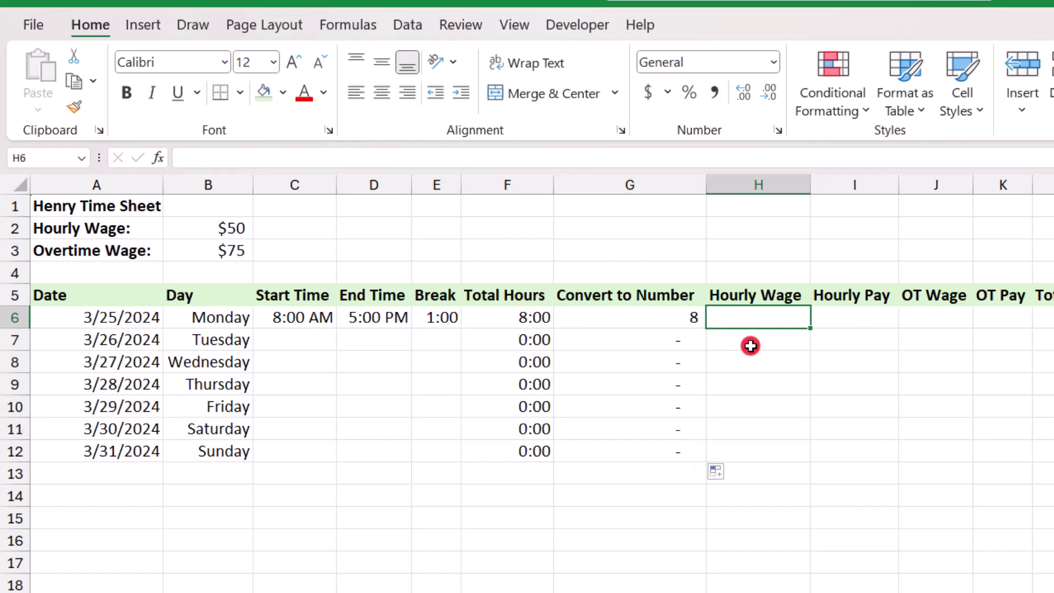
pyautogui.write('=')
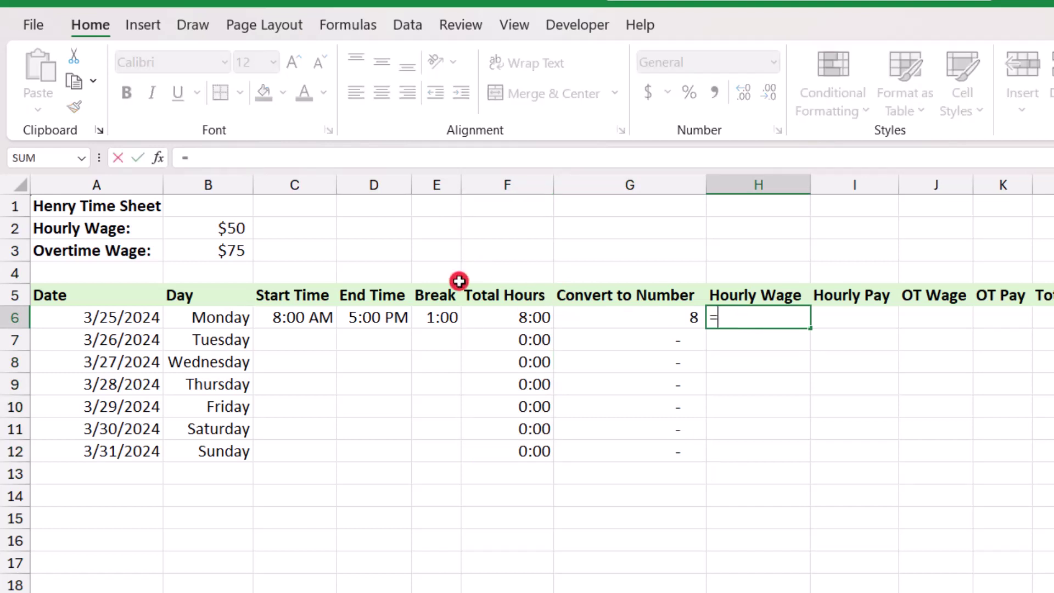
pyautogui.click(223, 226)
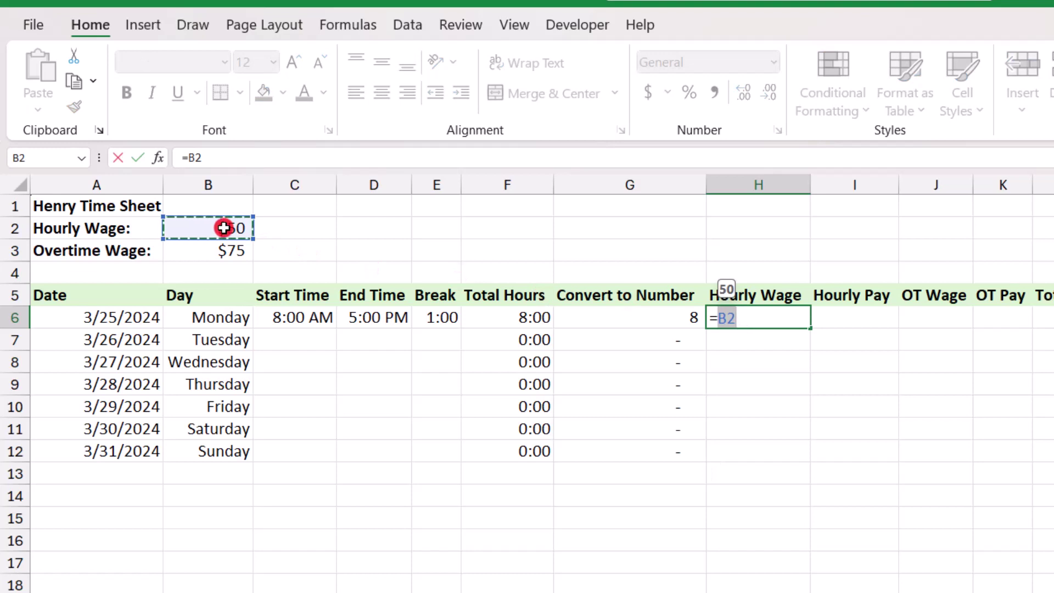
pyautogui.press('F4')
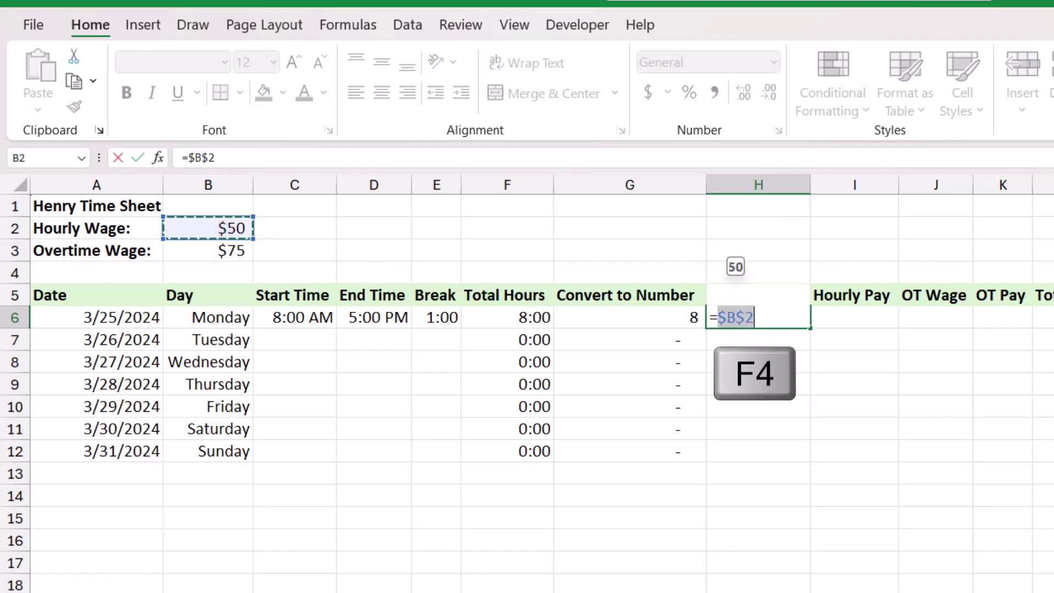
pyautogui.press('Return')
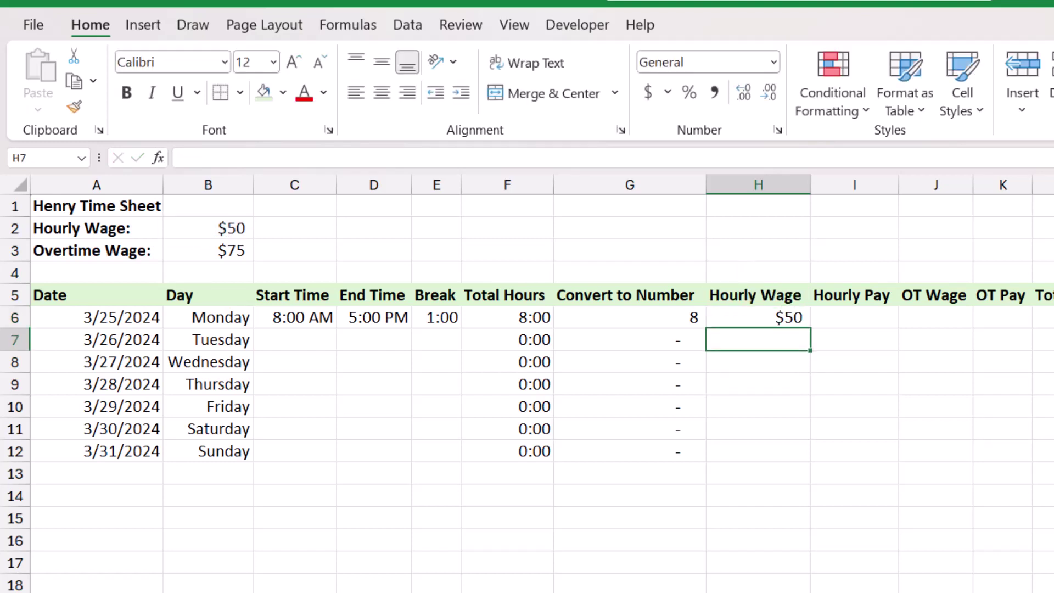
# Copy the =$B$2 wage formula into H7:H12 for the rest of the week.
pyautogui.press('Up')
pyautogui.hotkey('ctrl', 'c')
pyautogui.hotkey('shift', 'Down')
pyautogui.hotkey('shift', 'Down')
pyautogui.hotkey('shift', 'Down')
pyautogui.hotkey('shift', 'Down')
pyautogui.hotkey('shift', 'Down')
pyautogui.hotkey('shift', 'Down')
pyautogui.press('Return')
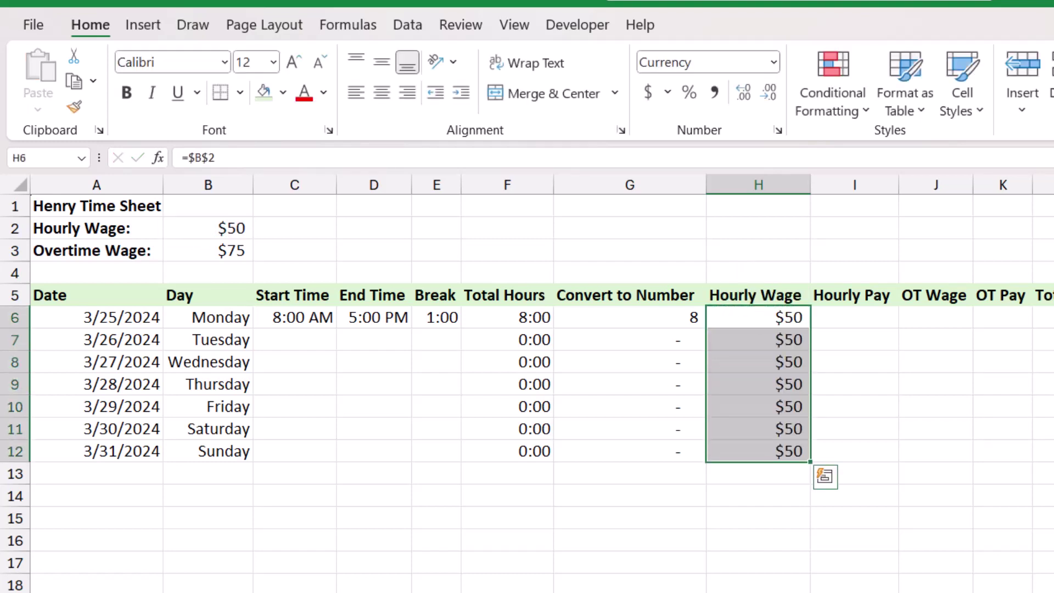
pyautogui.press('Right')
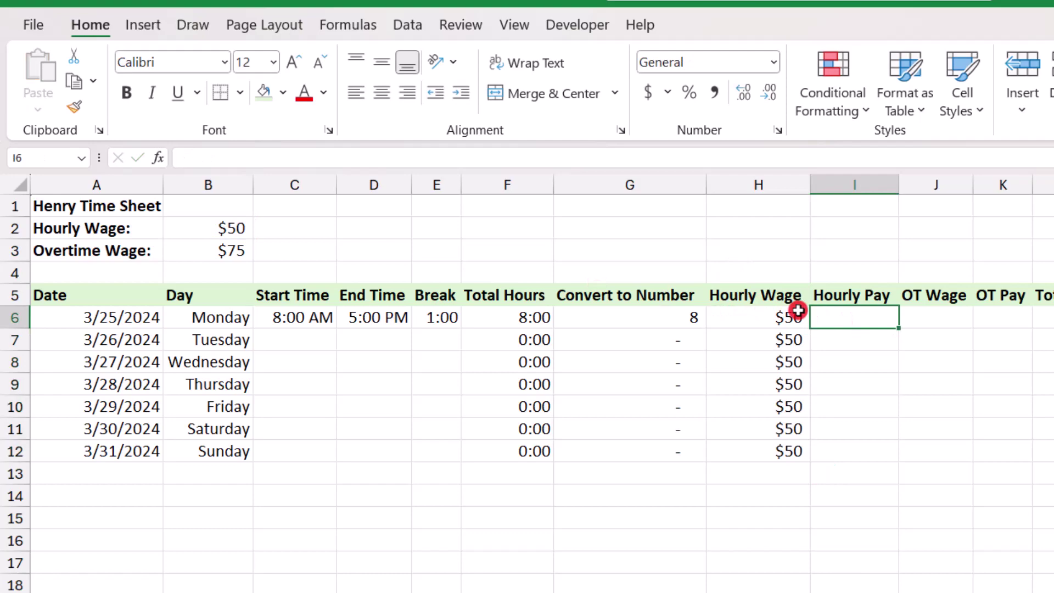
pyautogui.click(770, 317)
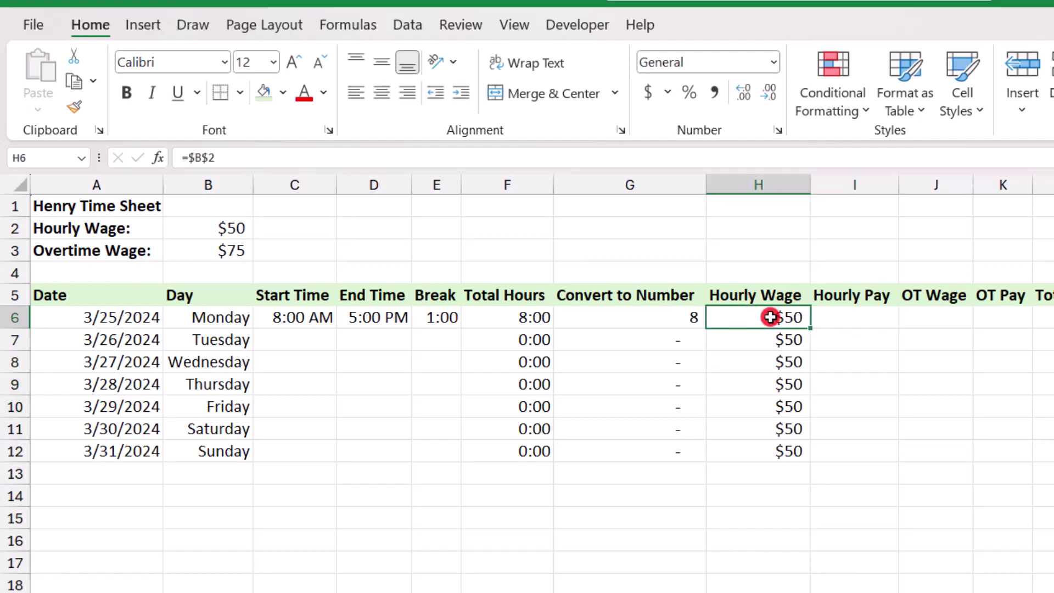
# Copy H6's formatting across H6:L12 and apply Accounting format so wages read $ 50.00.
pyautogui.click(74, 107)
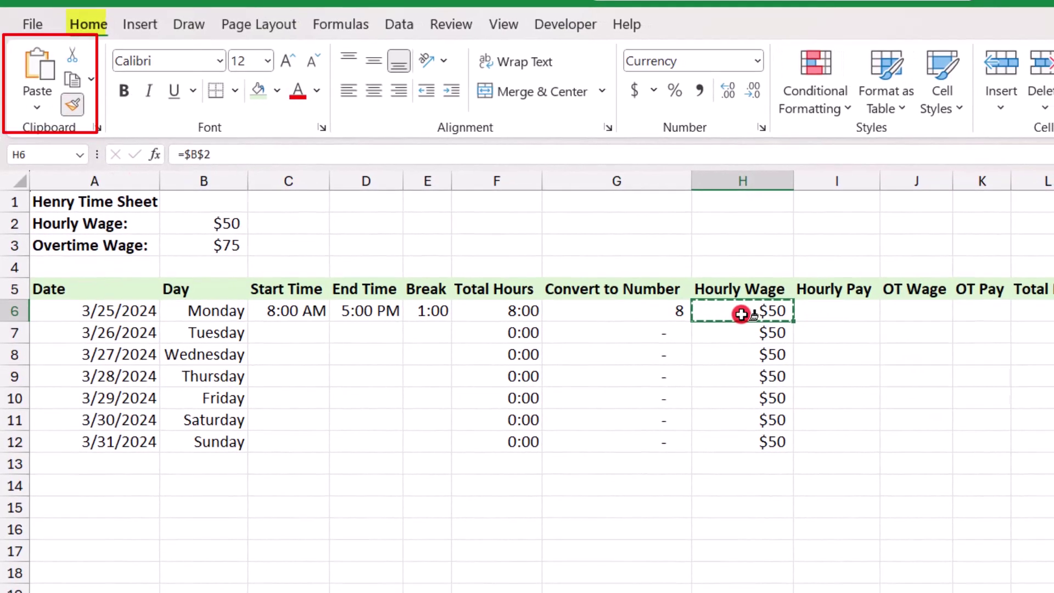
pyautogui.moveTo(758, 318)
pyautogui.mouseDown()
pyautogui.moveTo(1048, 385)
pyautogui.moveTo(1005, 369)
pyautogui.moveTo(1023, 430)
pyautogui.moveTo(988, 413)
pyautogui.mouseUp()
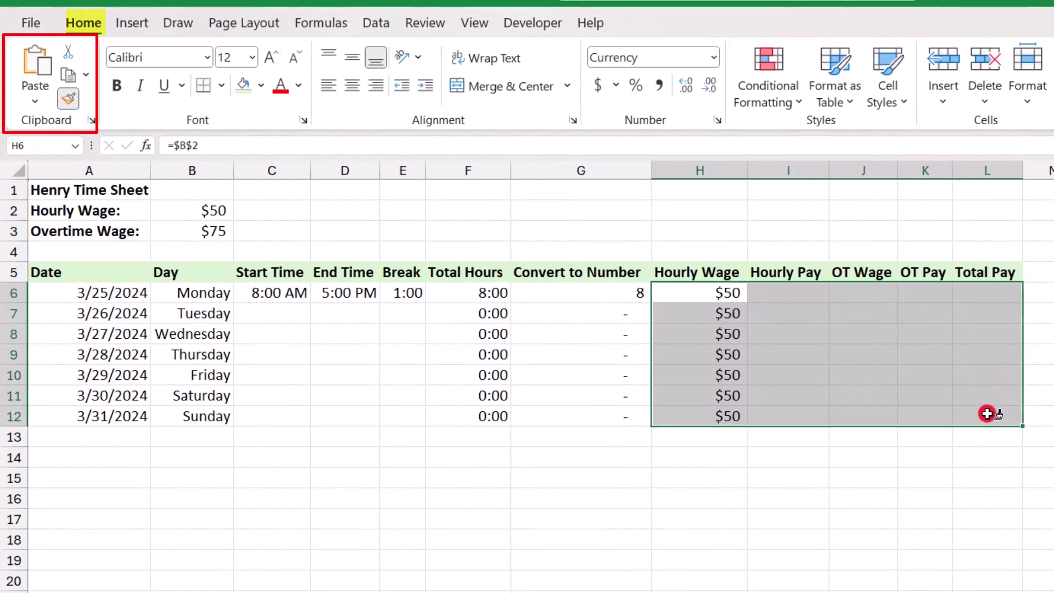
pyautogui.click(786, 294)
pyautogui.moveTo(732, 292); pyautogui.dragTo(969, 410)
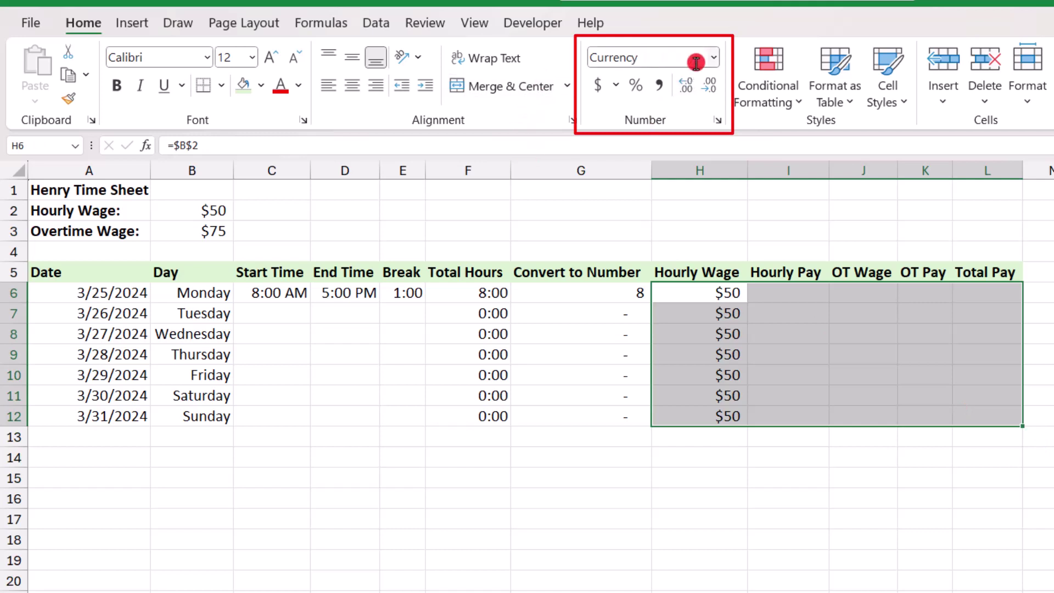
pyautogui.click(604, 88)
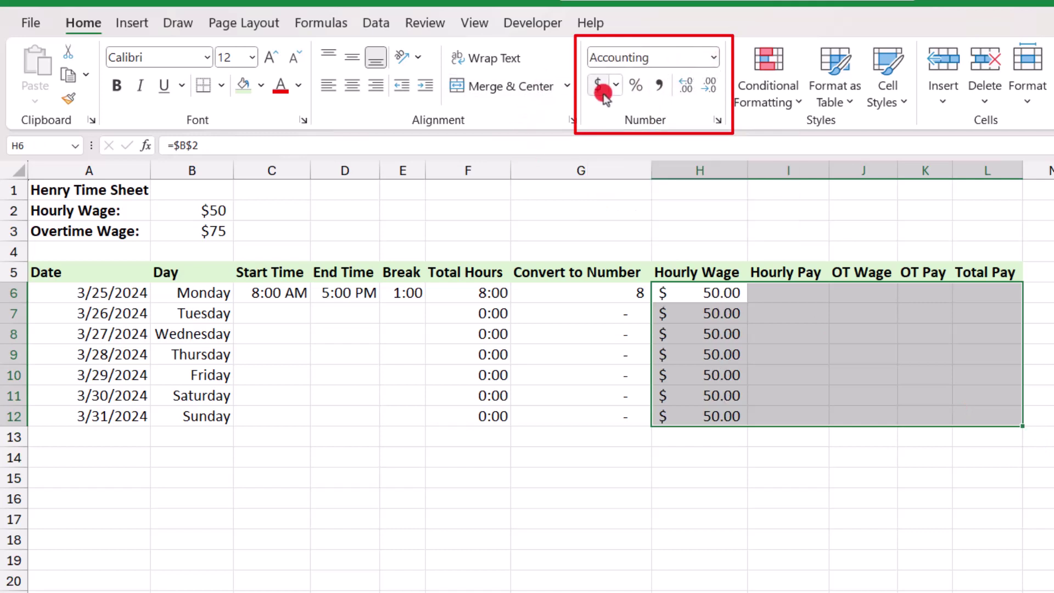
pyautogui.click(788, 292)
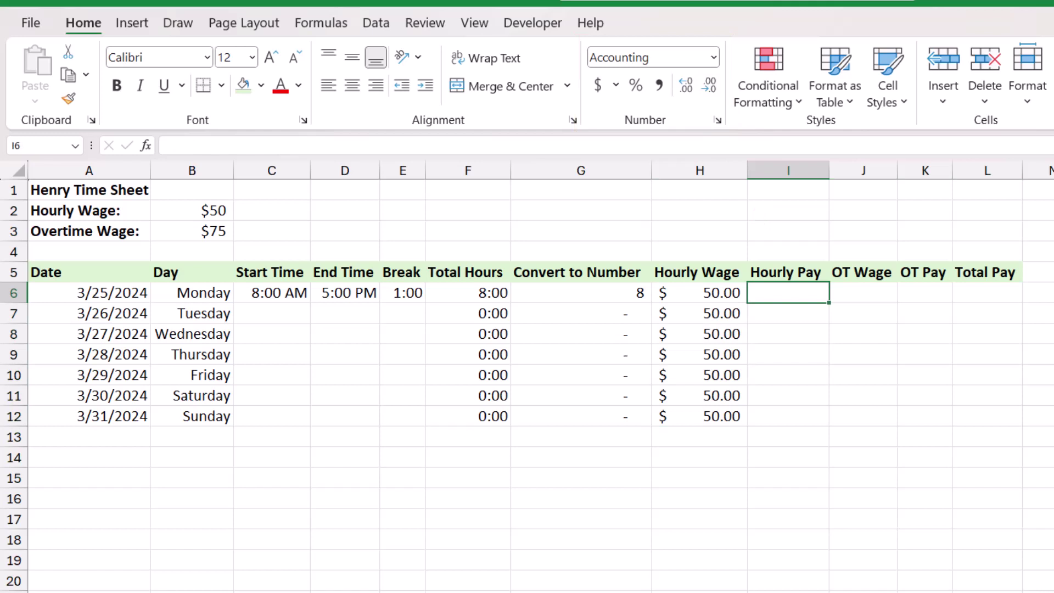
# Enter =IF(G6>8,8*H6,G6*H6) in I6, giving Monday $400.00 Hourly Pay.
pyautogui.press('F2')
pyautogui.write('=IF')
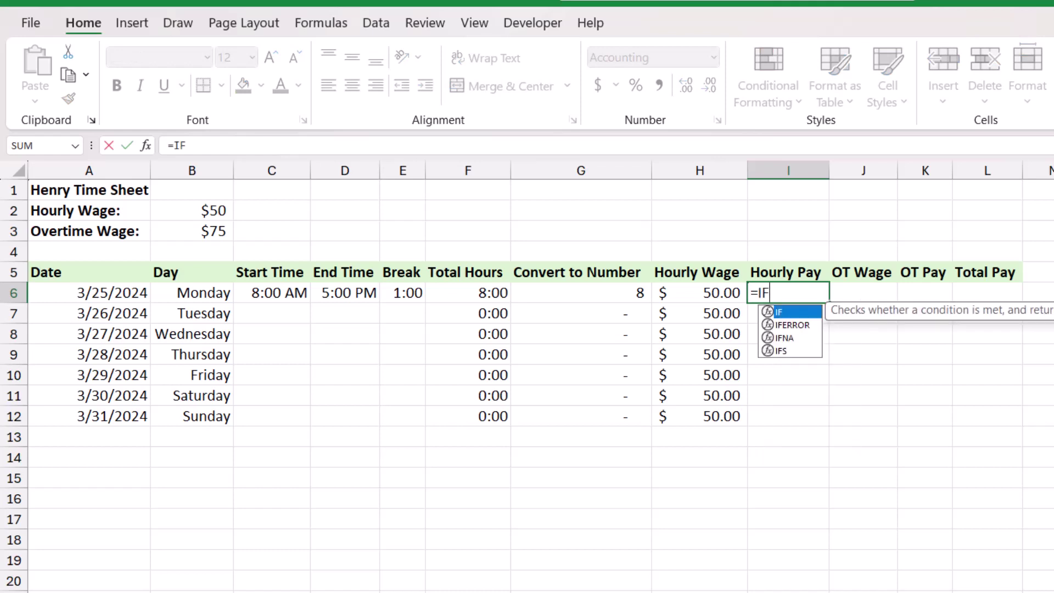
pyautogui.write('(')
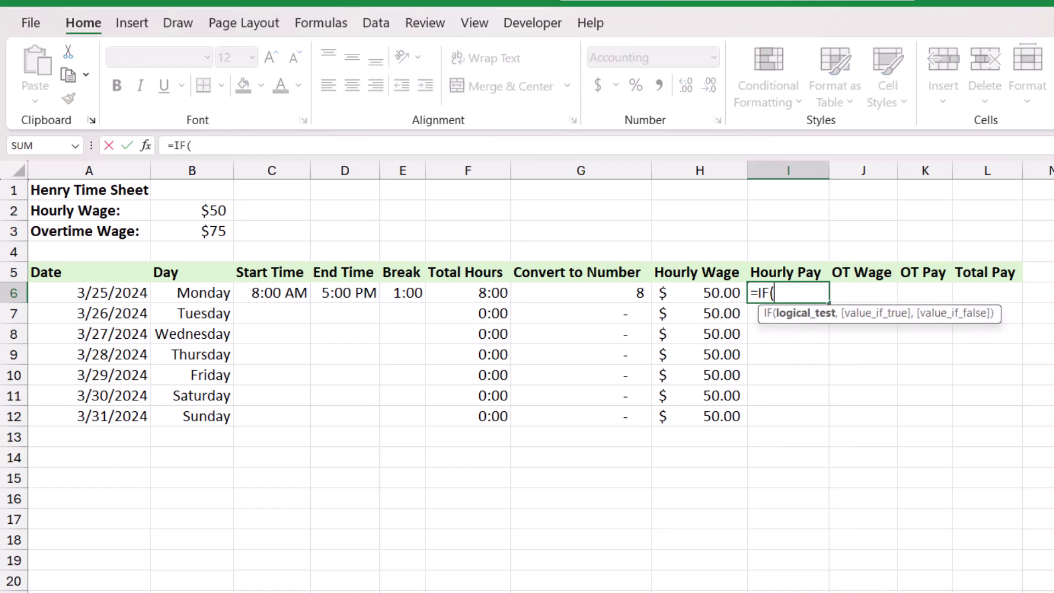
pyautogui.click(581, 293)
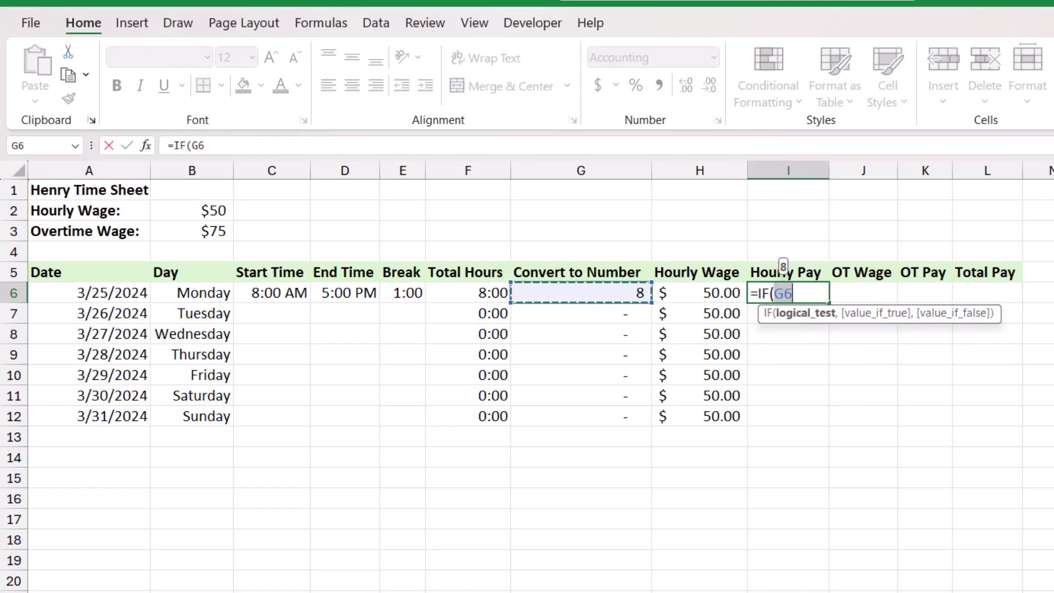
pyautogui.write('>8')
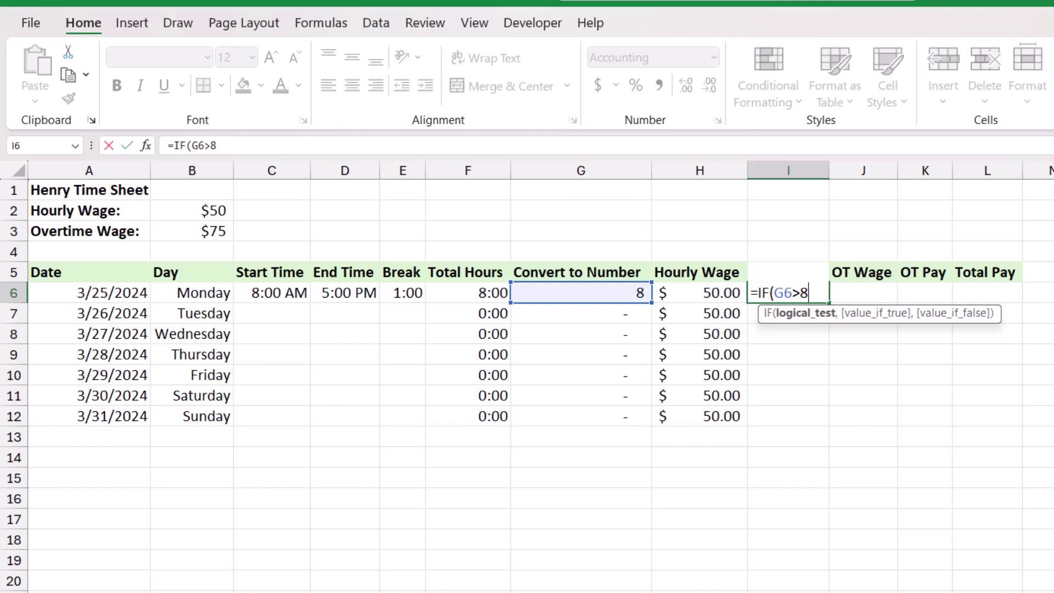
pyautogui.write(',')
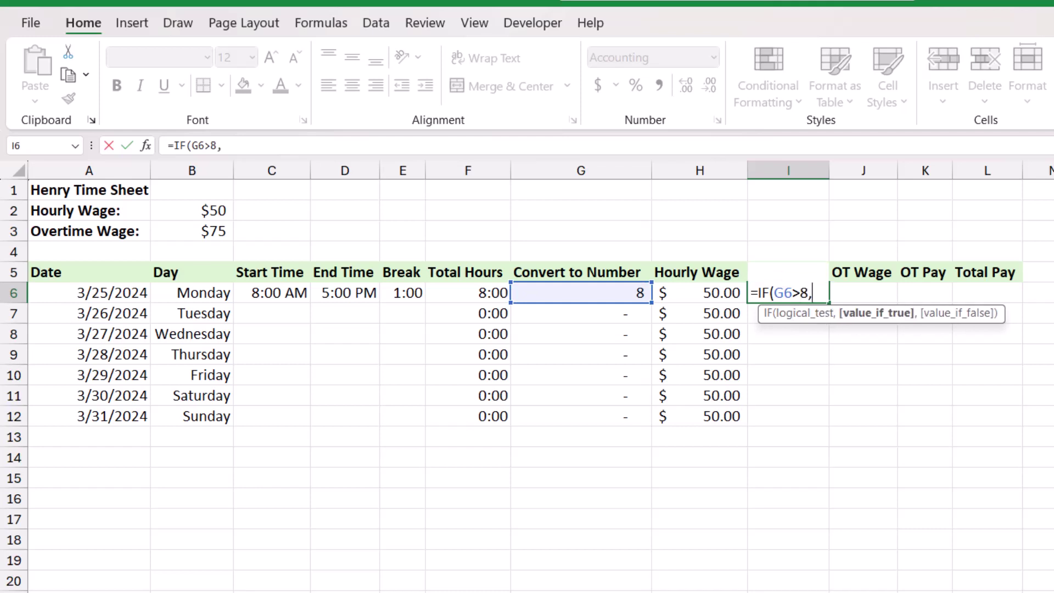
pyautogui.write('8*')
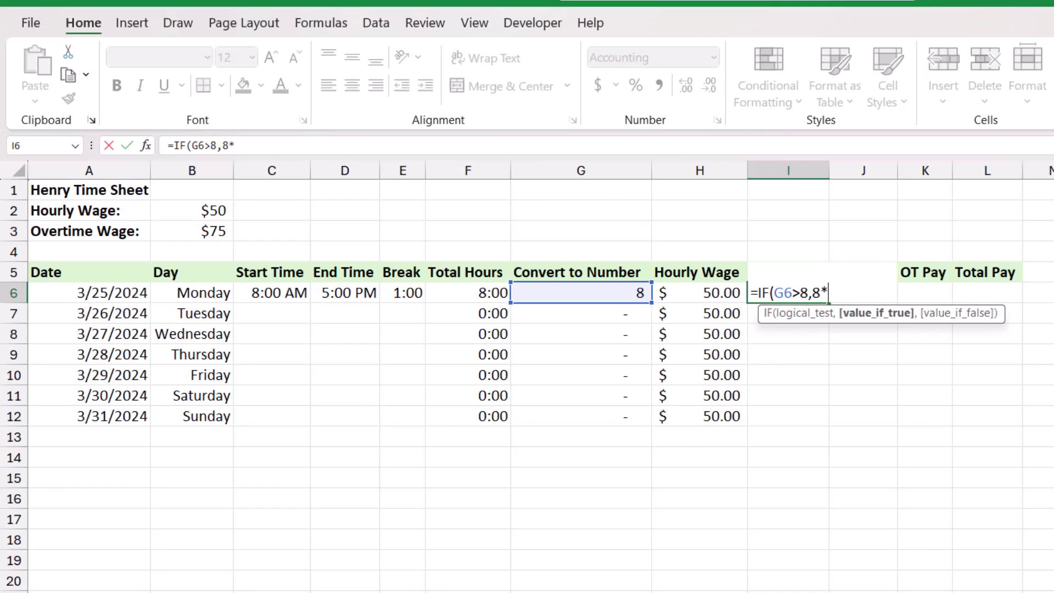
pyautogui.write('H6,')
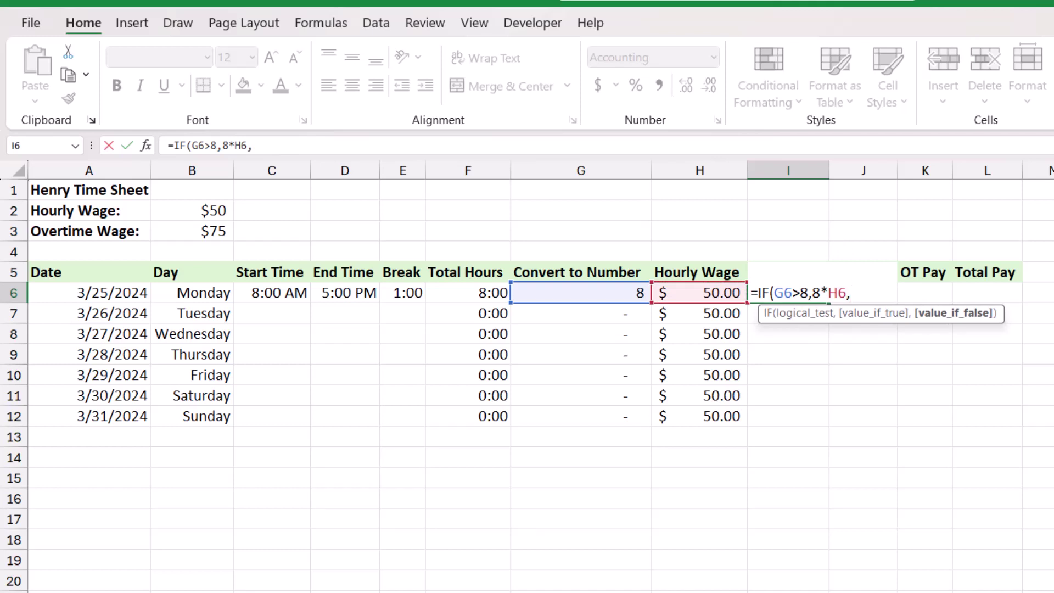
pyautogui.click(581, 293)
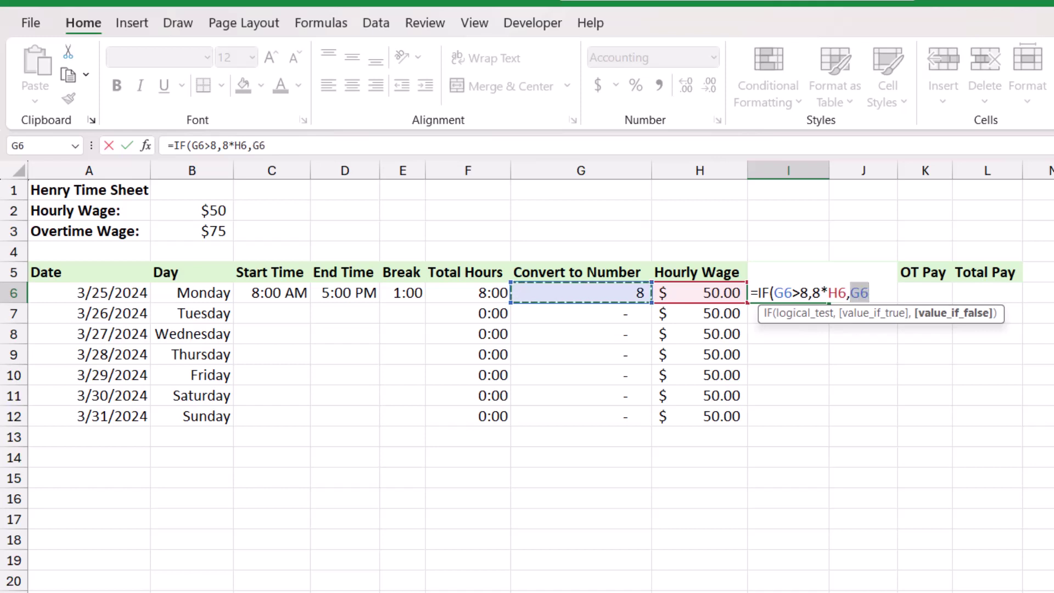
pyautogui.write('*')
pyautogui.click(700, 293)
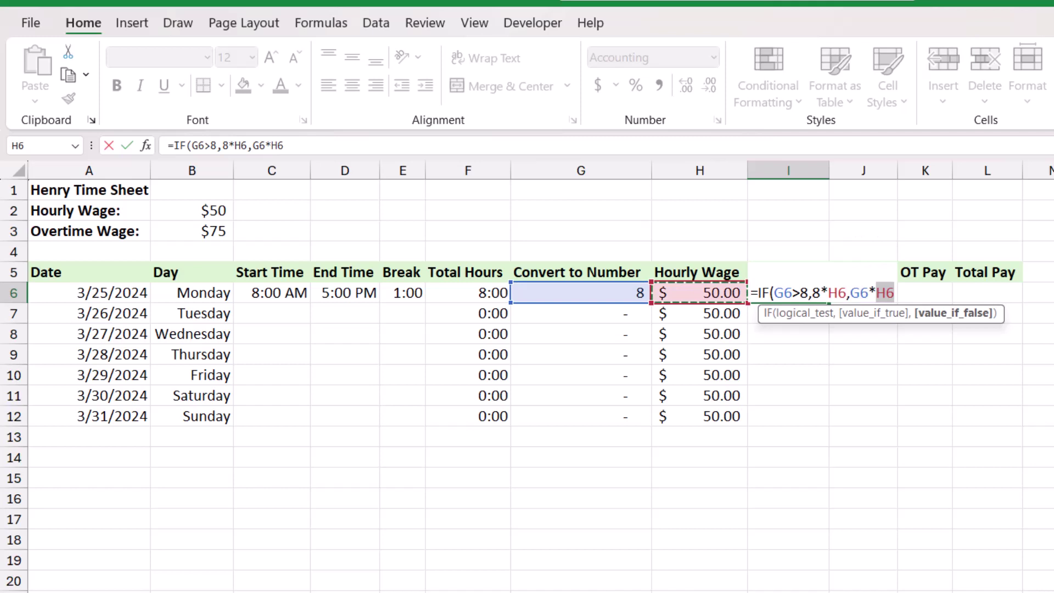
pyautogui.write(')')
pyautogui.press('Return')
# Copy the Hourly Pay formula from I6 into I7:I12.
pyautogui.press('Up')
pyautogui.hotkey('ctrl', 'c')
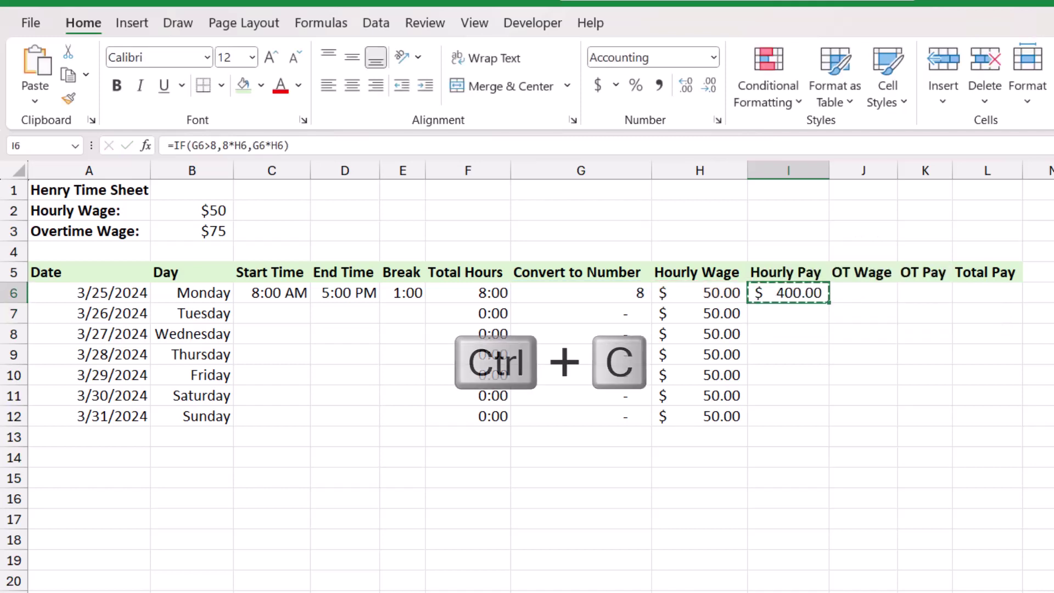
pyautogui.hotkey('shift', 'Down')
pyautogui.hotkey('shift', 'Down')
pyautogui.hotkey('shift', 'Down')
pyautogui.hotkey('shift', 'Down')
pyautogui.hotkey('shift', 'Down')
pyautogui.hotkey('shift', 'Down')
pyautogui.hotkey('ctrl', 'v')
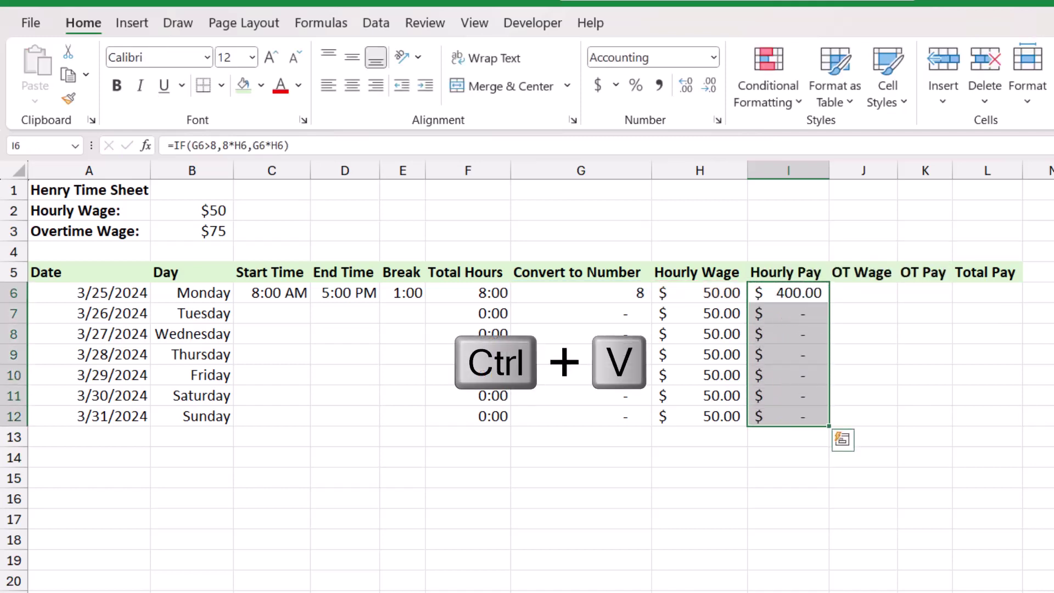
pyautogui.press('Escape')
pyautogui.press('Right')
# Enter =$B$3 in J6 and paste it down through J12 so each day shows $75.
pyautogui.write('=')
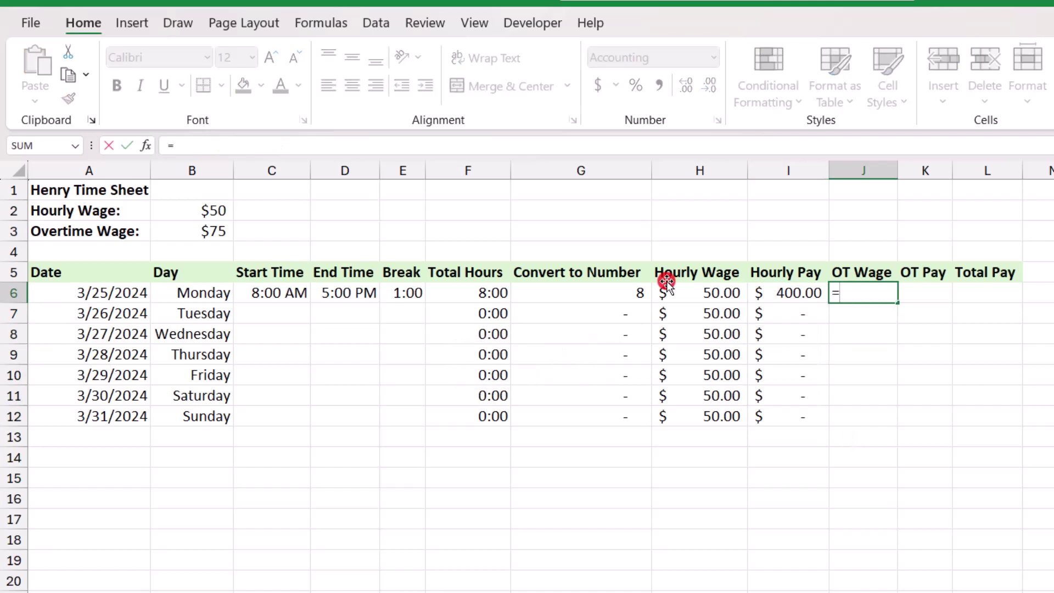
pyautogui.click(196, 232)
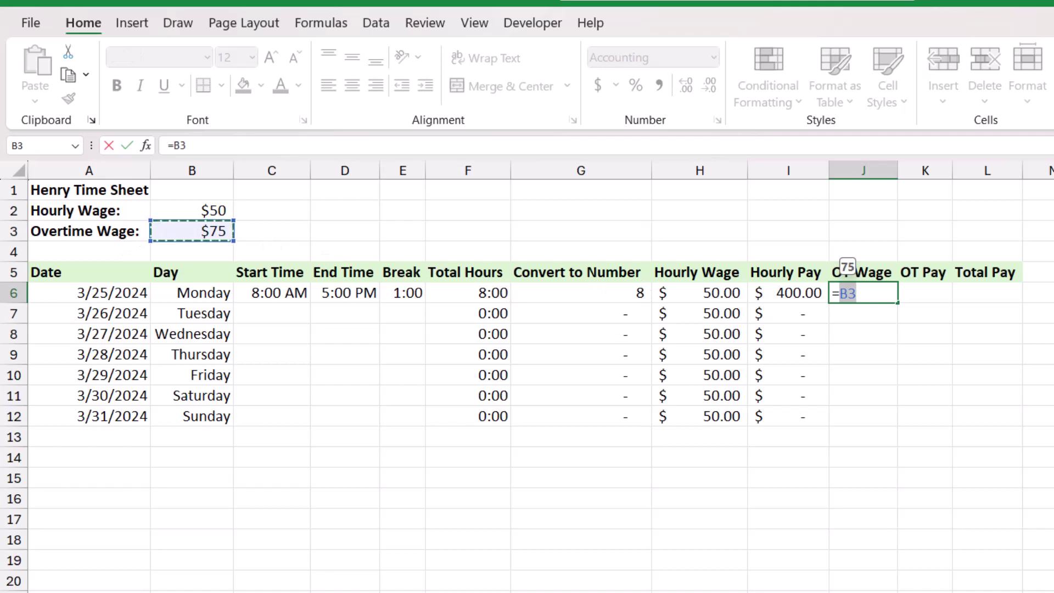
pyautogui.press('F4')
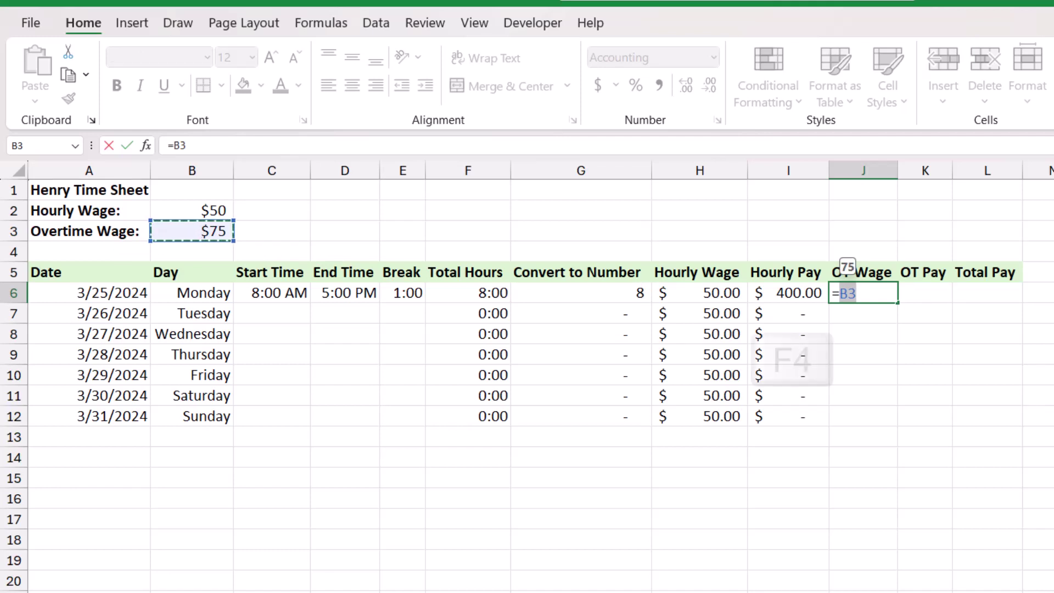
pyautogui.hotkey('ctrl', 'Return')
pyautogui.hotkey('ctrl', 'c')
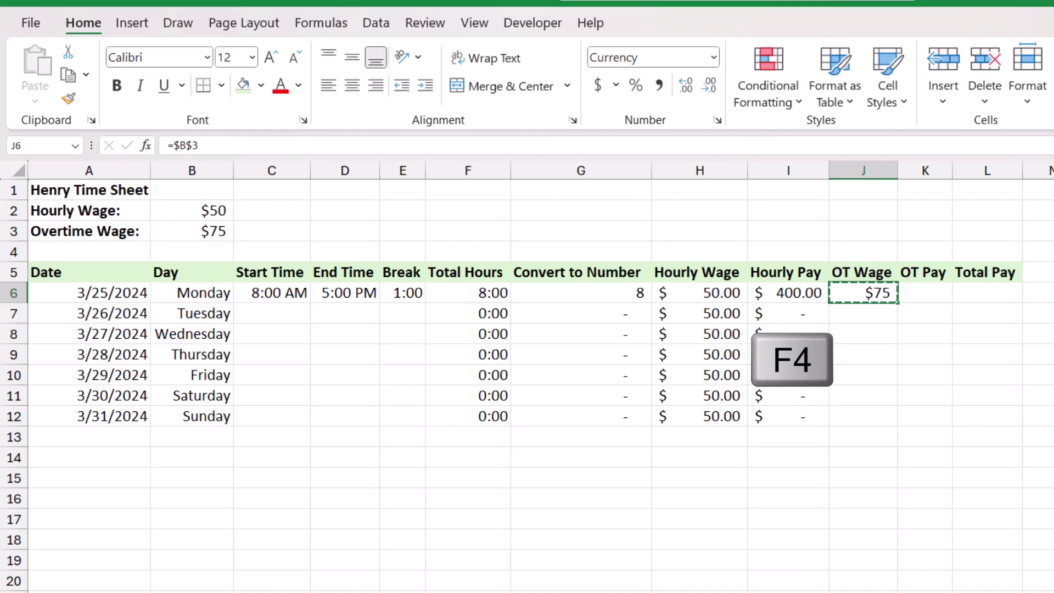
pyautogui.moveTo(863, 292); pyautogui.dragTo(864, 417)
pyautogui.hotkey('ctrl', 'v')
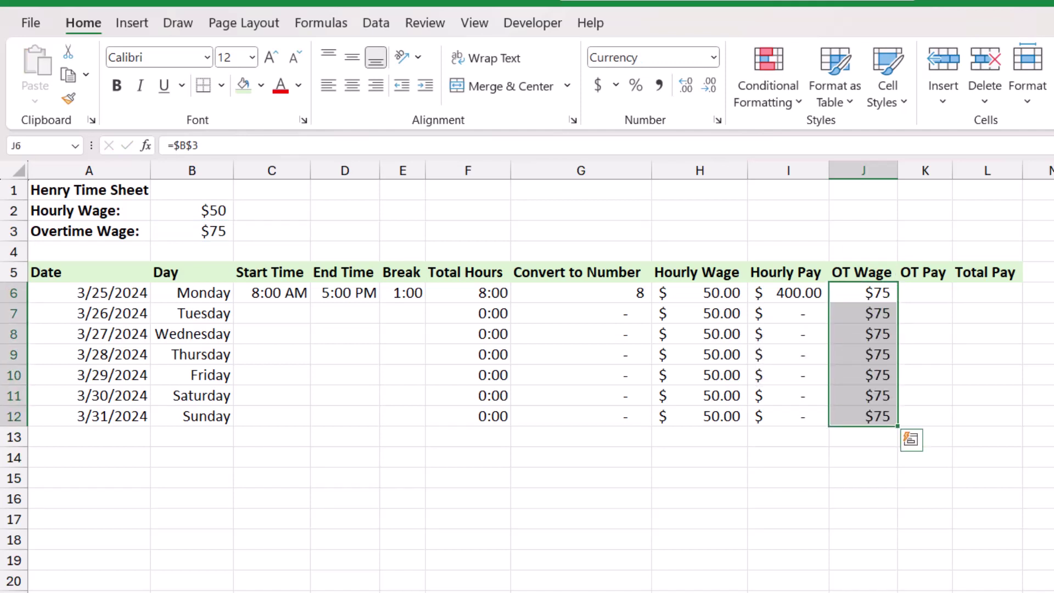
pyautogui.click(926, 293)
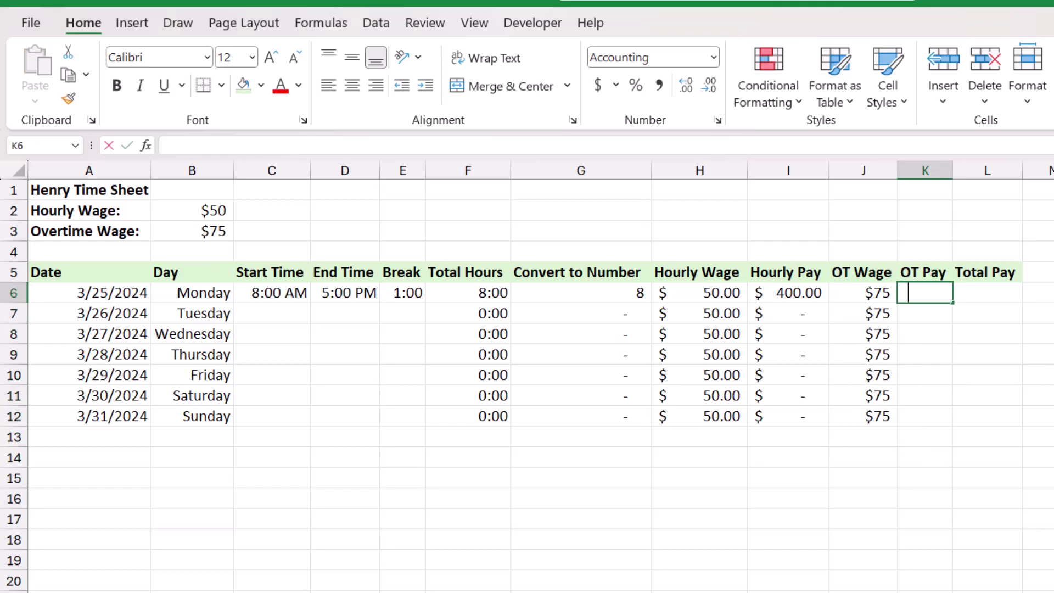
# Enter =IF(G6>8,(G6-8)*J6,0) in K6 and fill it down to K12.
pyautogui.write('=IF(')
pyautogui.press('Left')
pyautogui.press('Left')
pyautogui.press('Left')
pyautogui.press('Left')
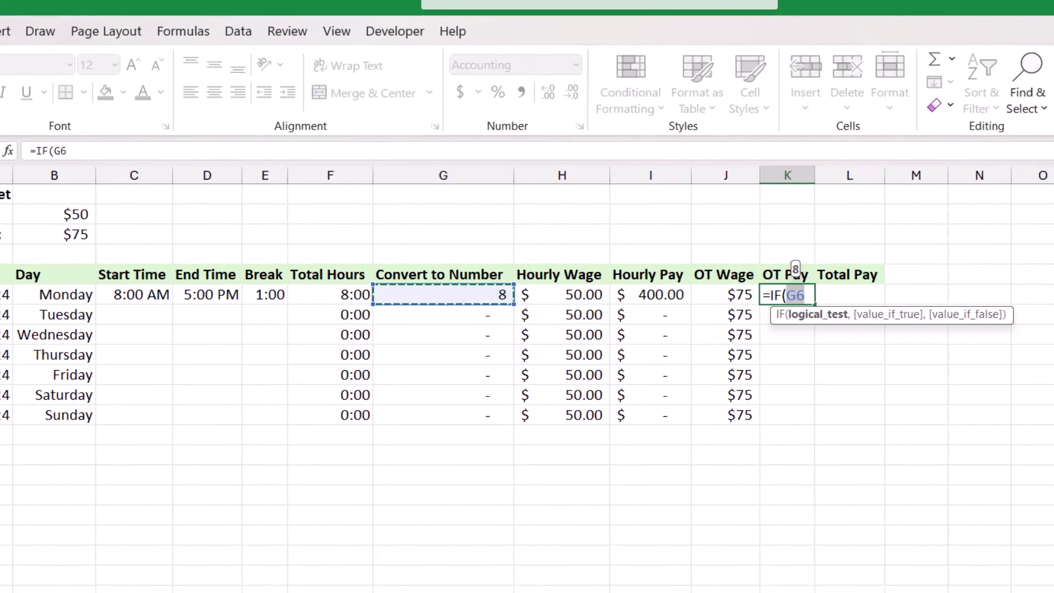
pyautogui.write('>8,')
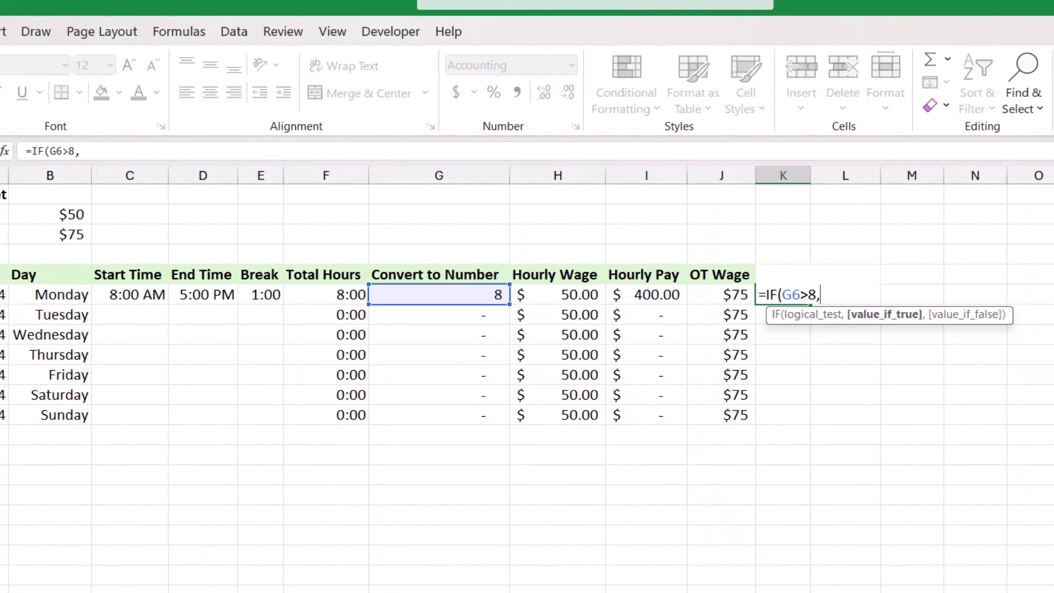
pyautogui.write('(')
pyautogui.write('G6')
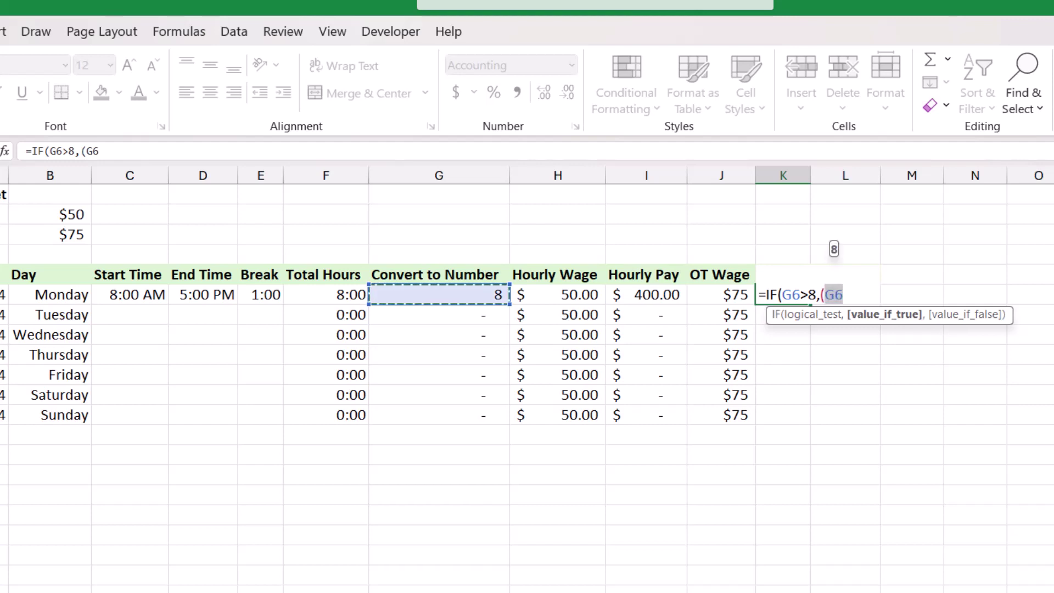
pyautogui.write('-8')
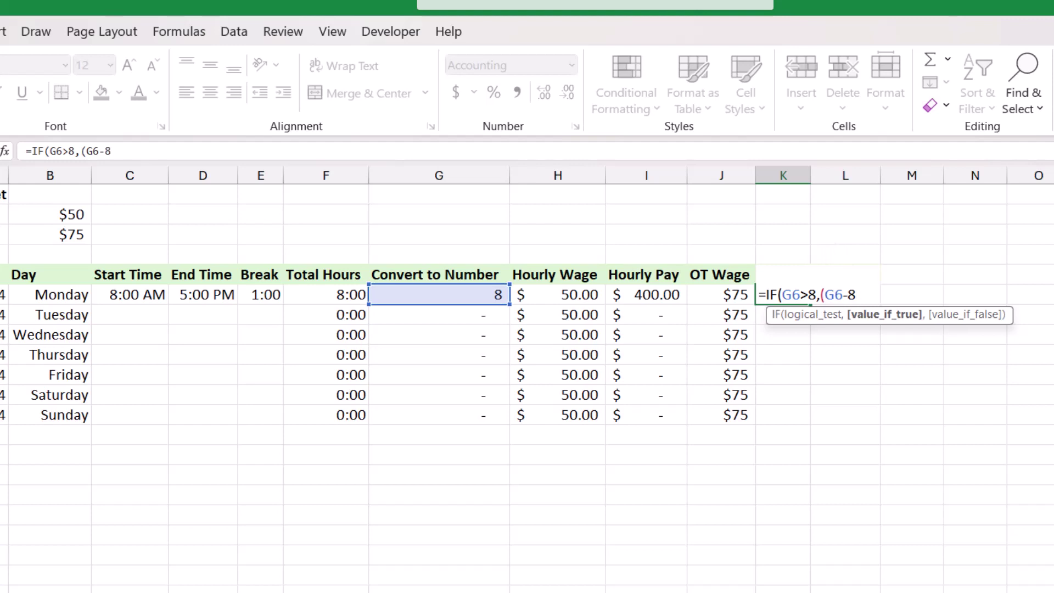
pyautogui.write(')*')
pyautogui.click(721, 295)
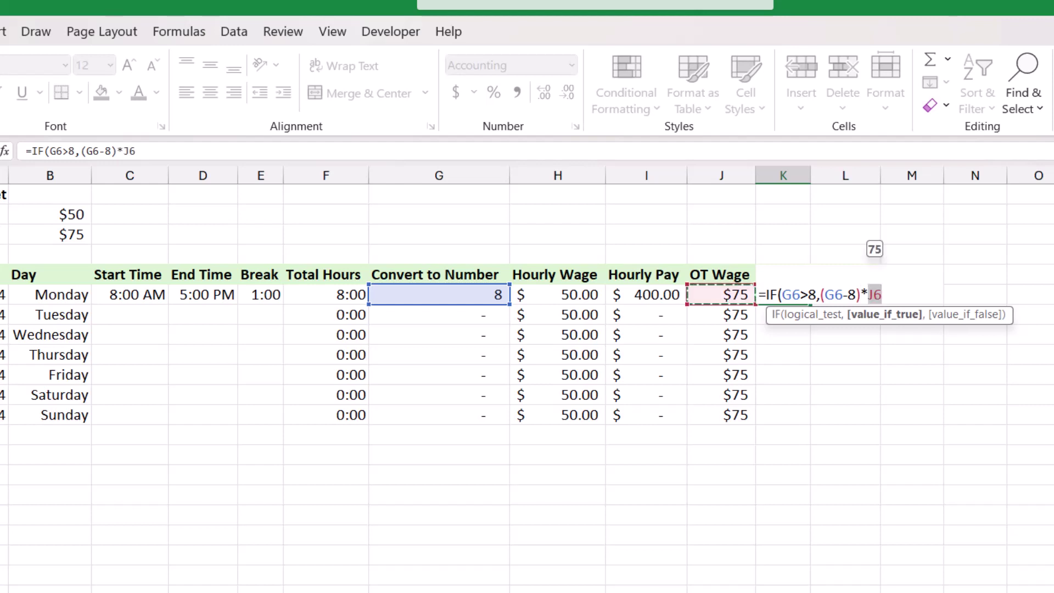
pyautogui.write(',')
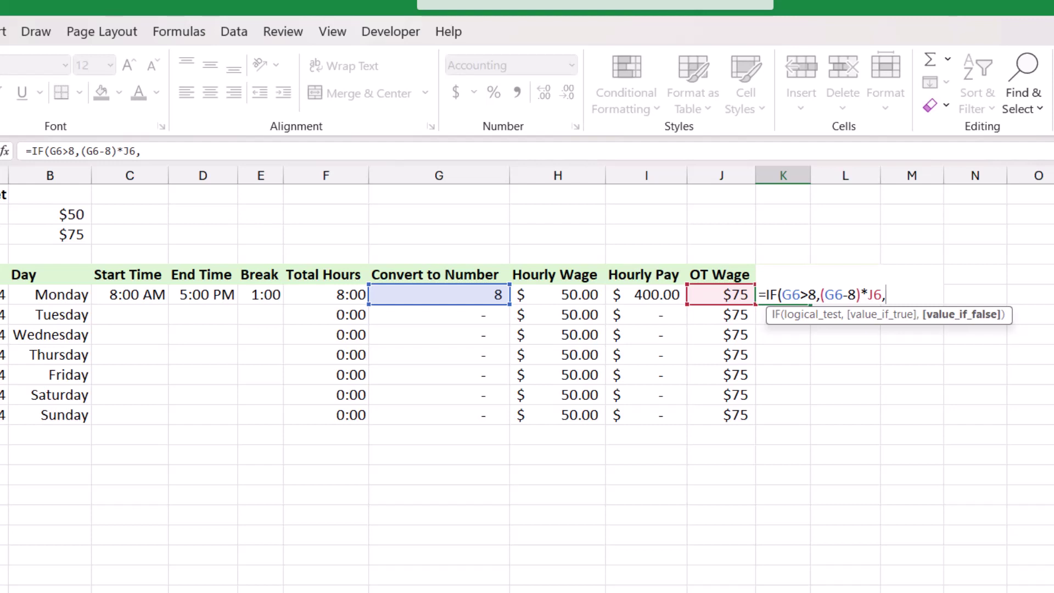
pyautogui.write('0)')
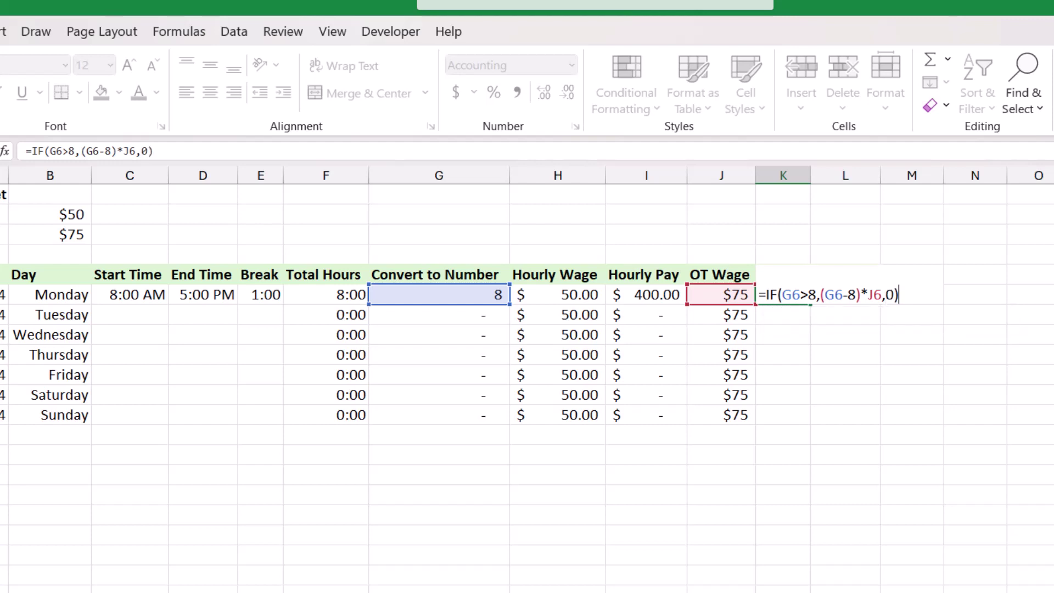
pyautogui.press('Return')
pyautogui.press('Up')
pyautogui.hotkey('shift', 'Down')
pyautogui.hotkey('shift', 'Down')
pyautogui.hotkey('shift', 'Down')
pyautogui.hotkey('shift', 'Down')
pyautogui.hotkey('shift', 'Down')
pyautogui.hotkey('shift', 'Down')
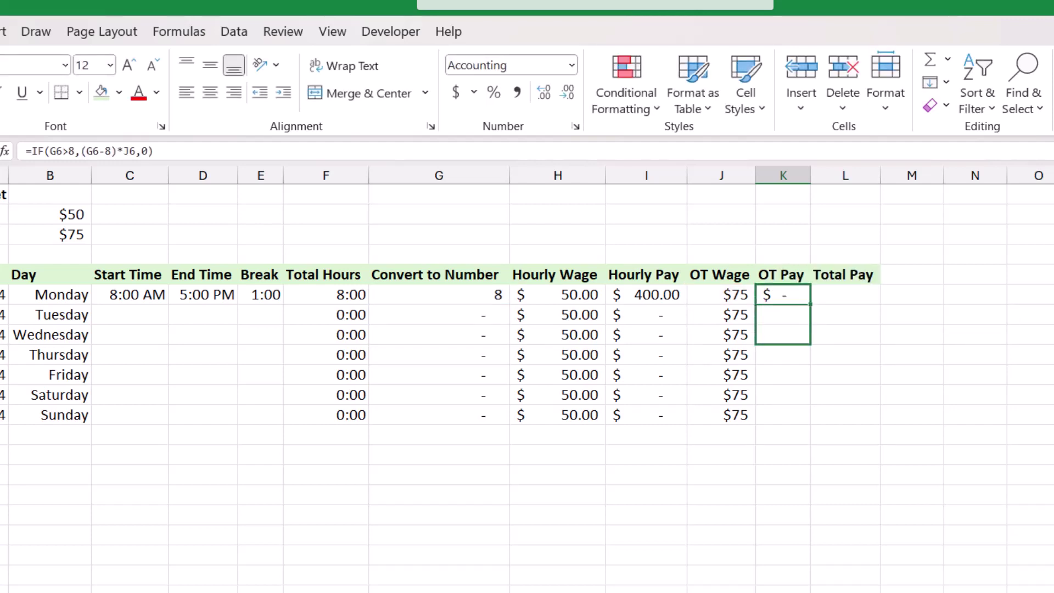
pyautogui.hotkey('ctrl', 'd')
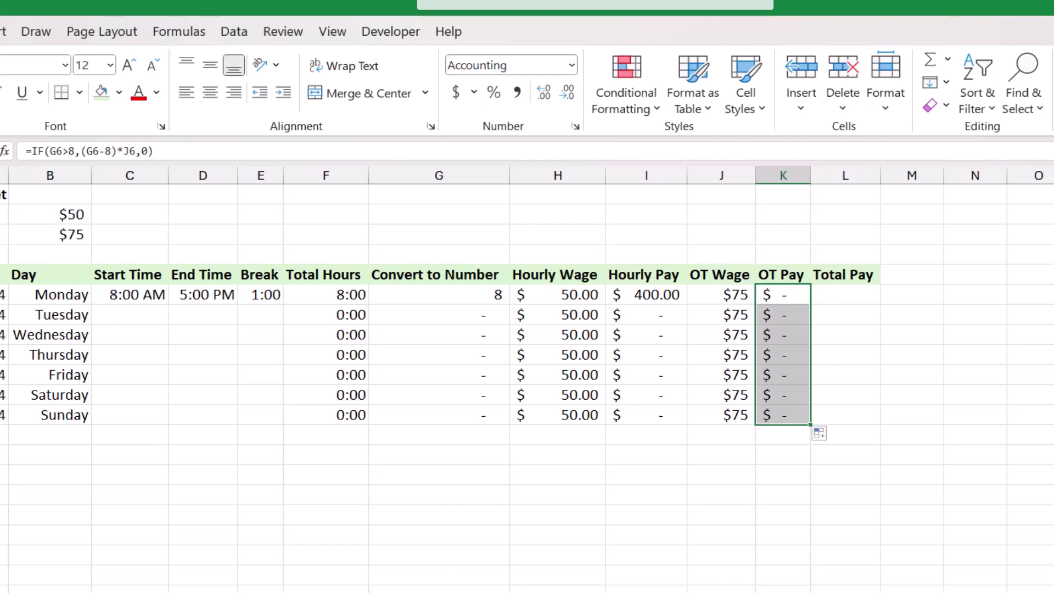
# Enter =I6+K6 in L6 and drag it down to L12; Monday totals $400.00.
pyautogui.click(845, 294)
pyautogui.write('=')
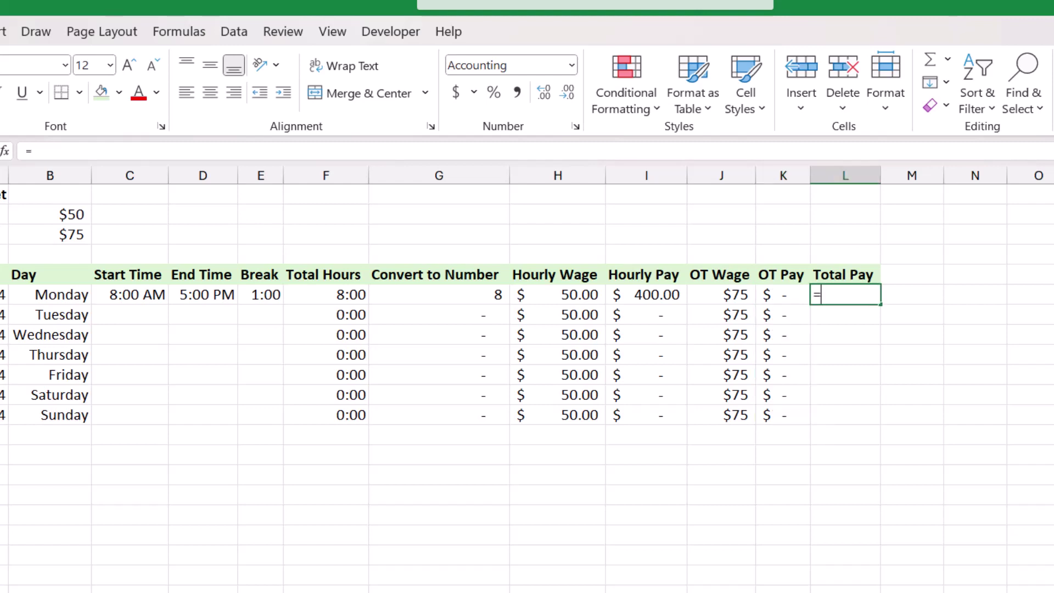
pyautogui.press('Left')
pyautogui.press('Left')
pyautogui.press('Left')
pyautogui.write('+')
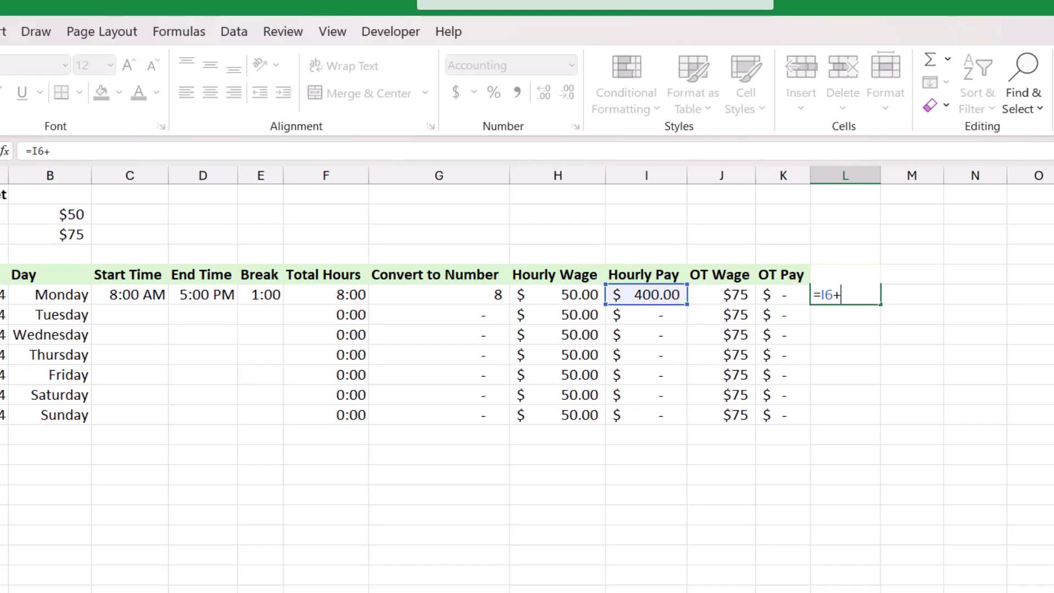
pyautogui.press('Left')
pyautogui.press('Return')
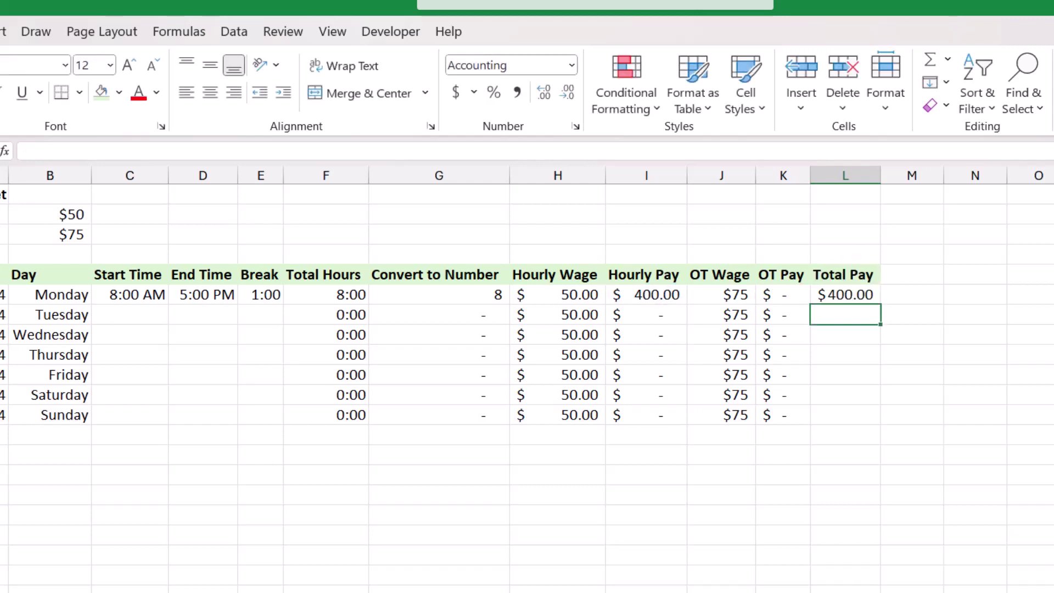
pyautogui.click(846, 295)
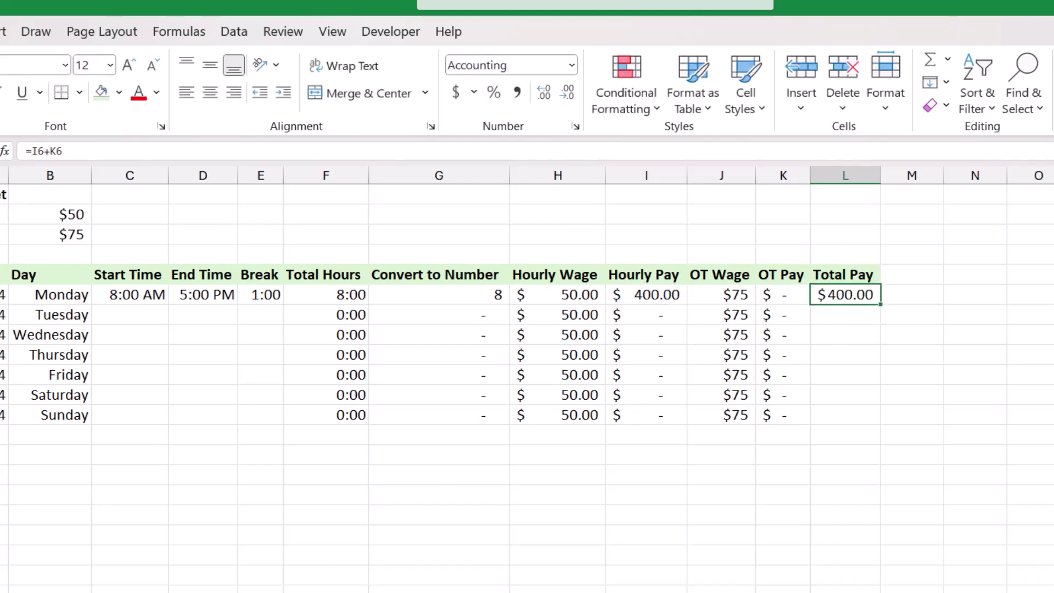
pyautogui.moveTo(880, 303); pyautogui.dragTo(881, 423)
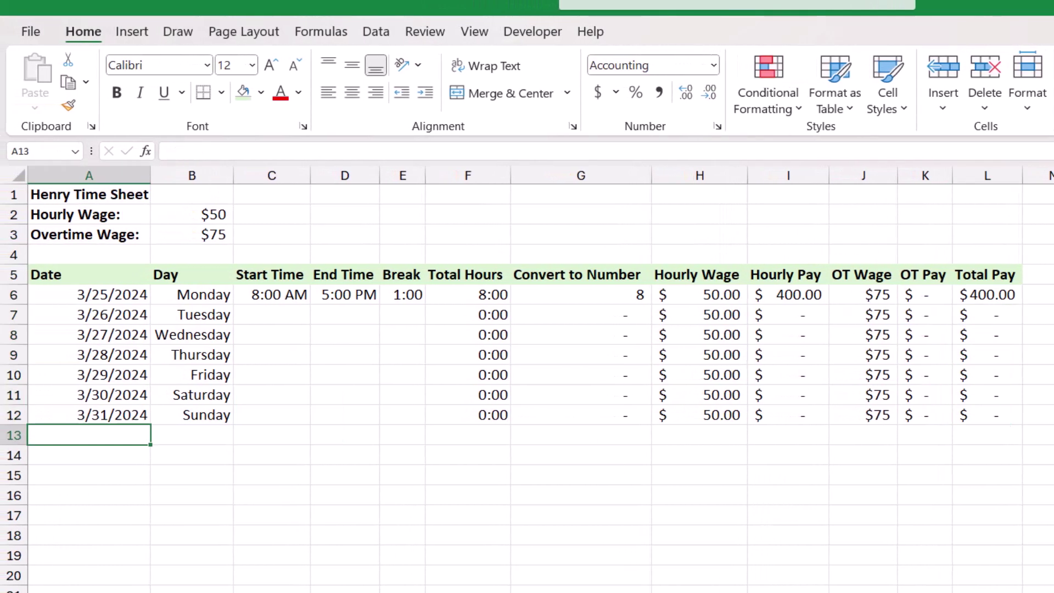
# Label row 13 'Weekly Totals' and AutoSum the converted hours in G13.
pyautogui.write('Weekly Totals')
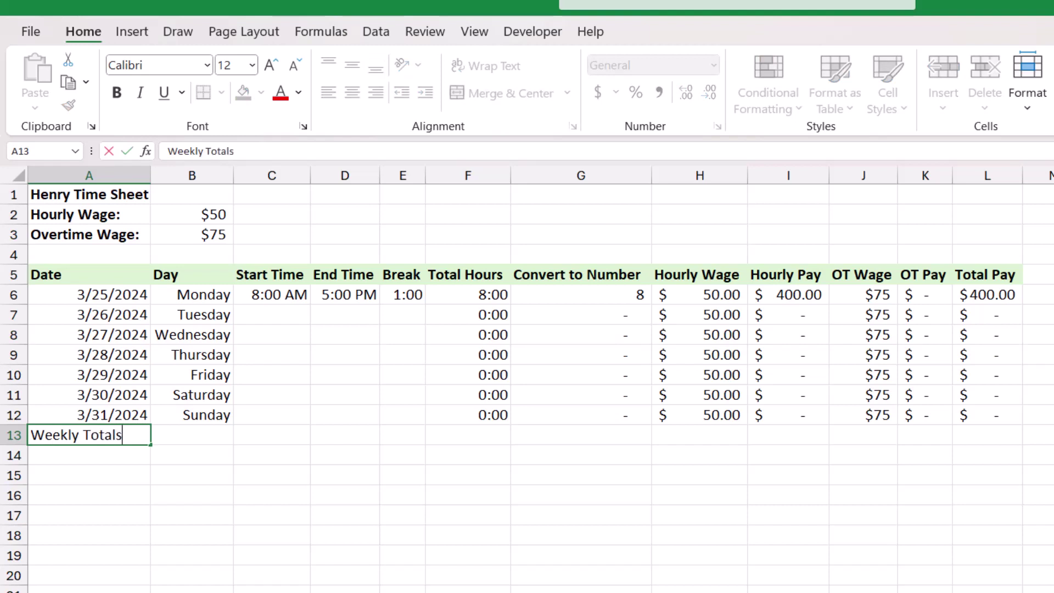
pyautogui.press('Right')
pyautogui.press('Right')
pyautogui.press('Right')
pyautogui.press('Right')
pyautogui.press('Right')
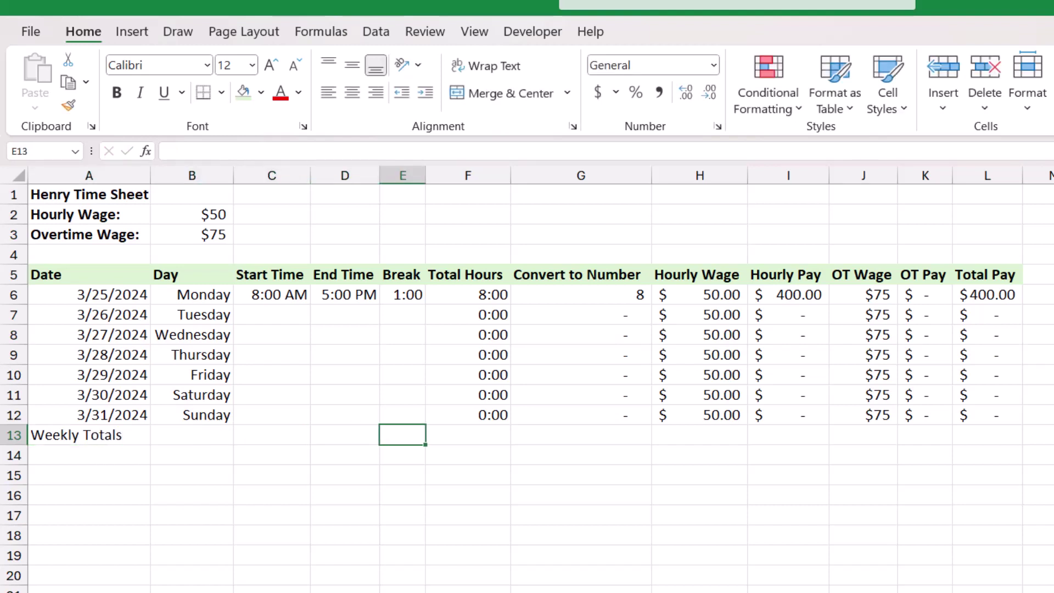
pyautogui.press('Right')
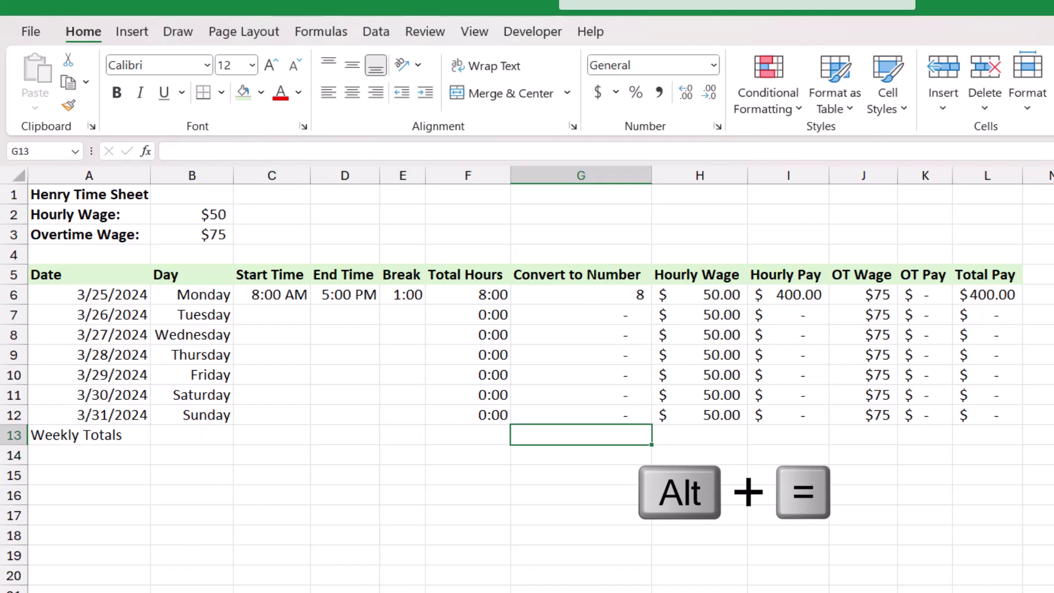
pyautogui.hotkey('alt', '=')
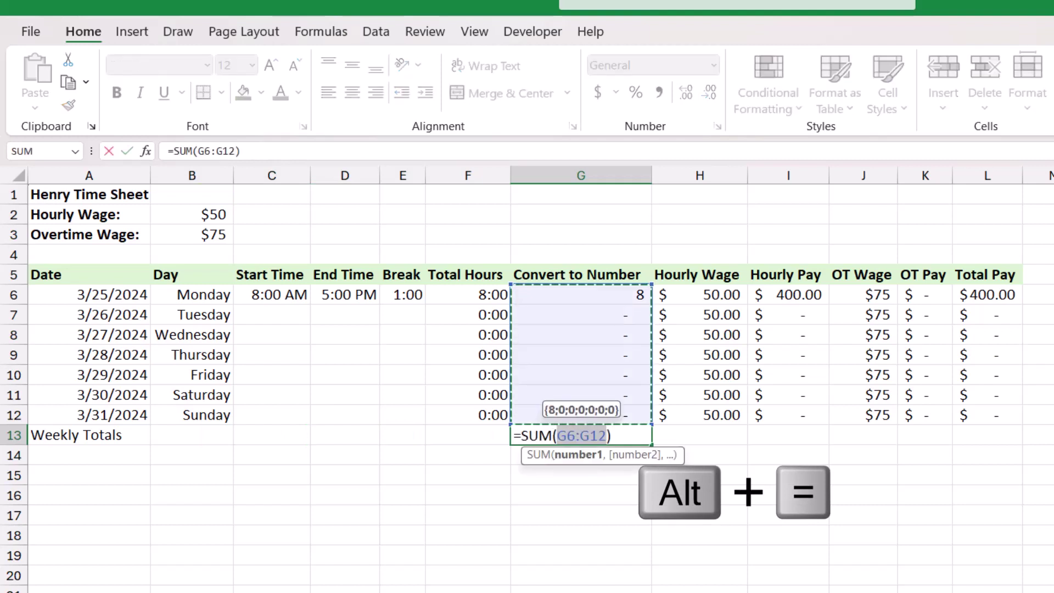
pyautogui.hotkey('alt', '=')
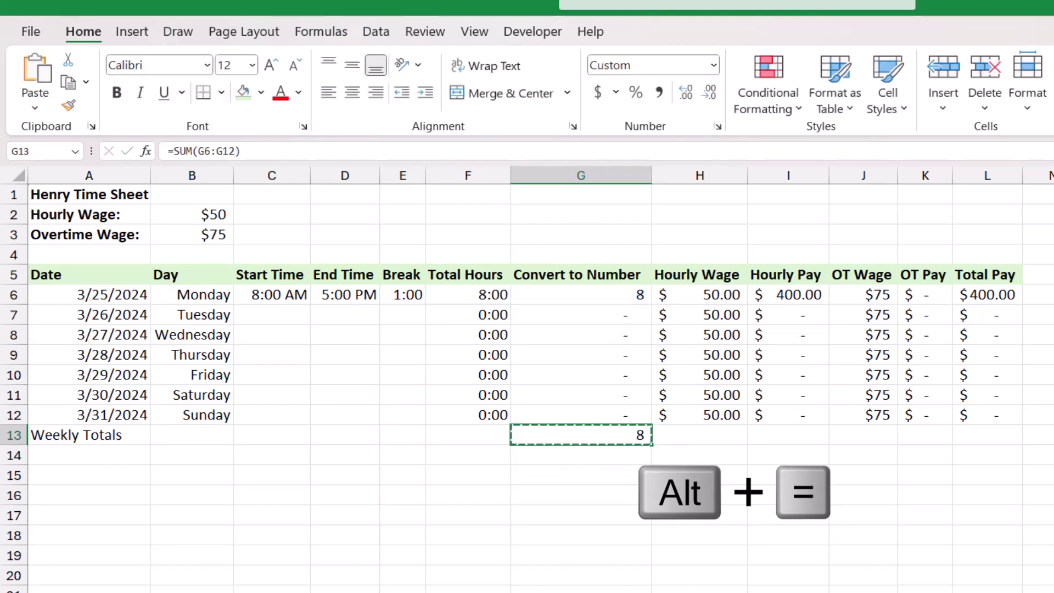
# Paste the sum into I13, K13 and L13 and give the pay totals Accounting format.
pyautogui.press('Right')
pyautogui.press('Right')
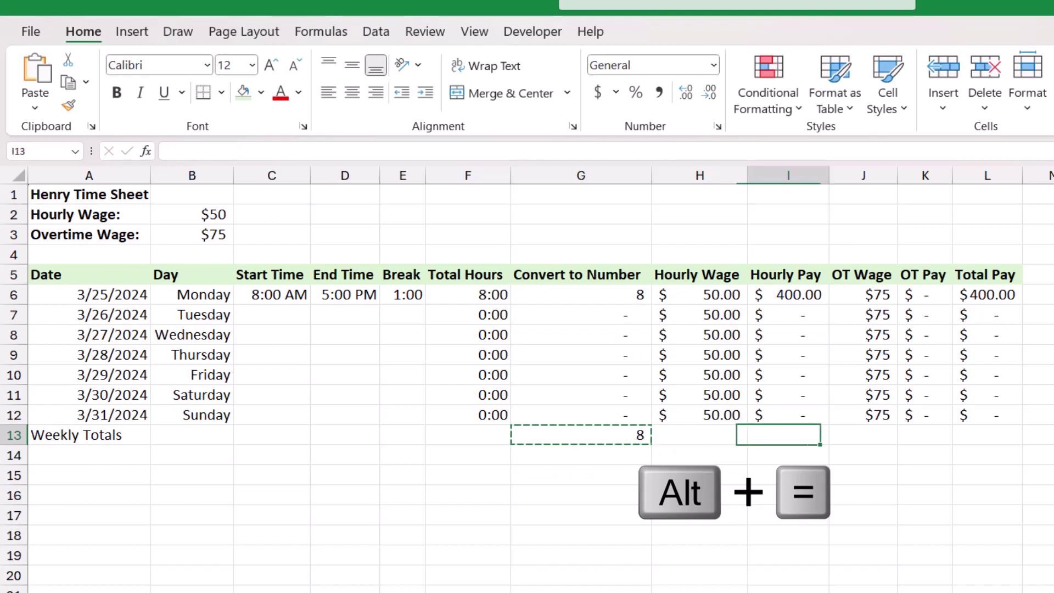
pyautogui.hotkey('ctrl', 'v')
pyautogui.press('Right')
pyautogui.press('Right')
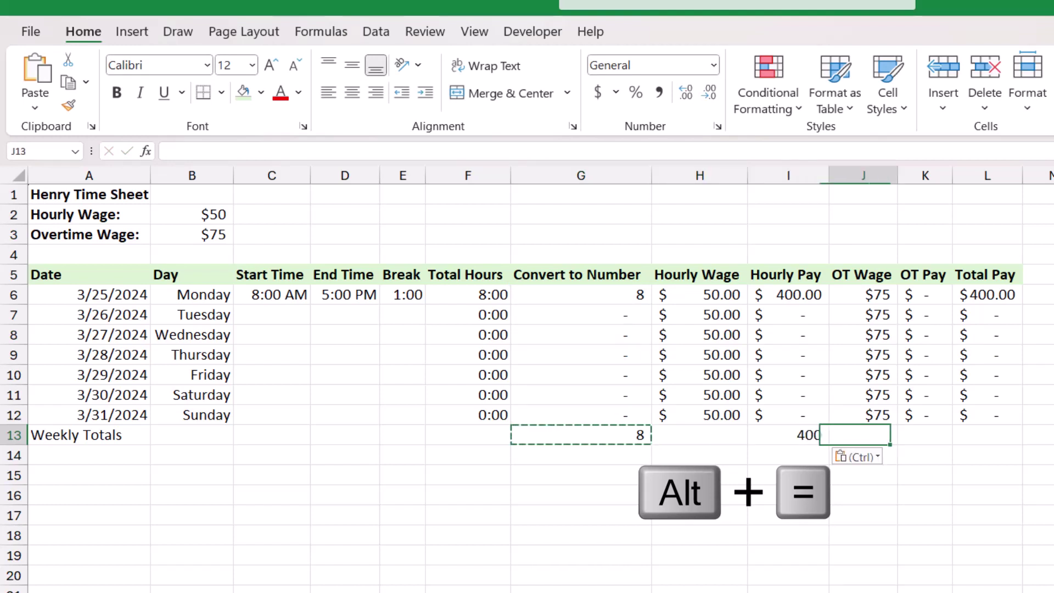
pyautogui.hotkey('ctrl', 'v')
pyautogui.press('Right')
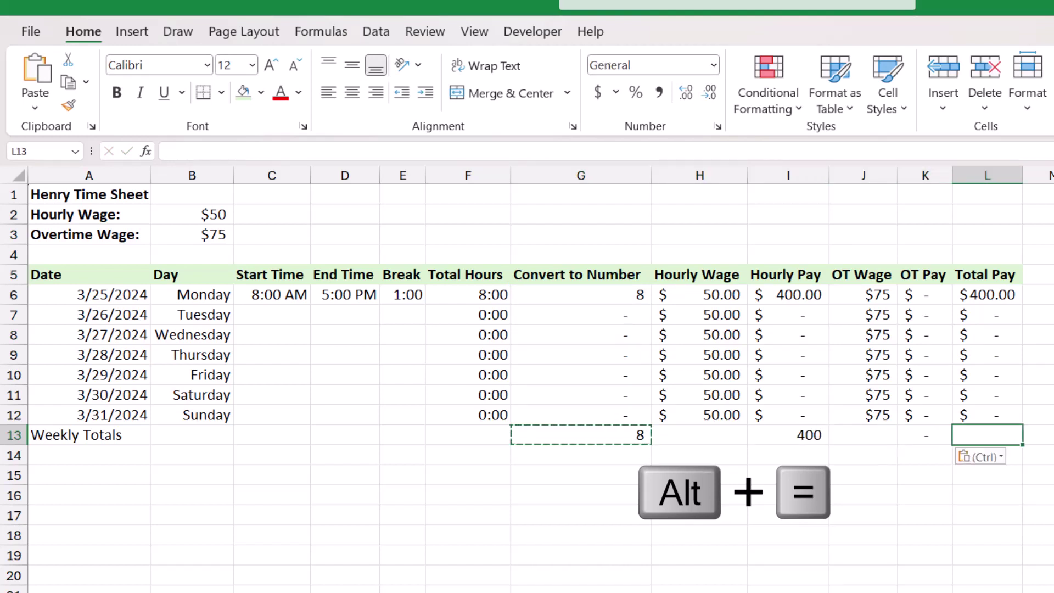
pyautogui.hotkey('ctrl', 'v')
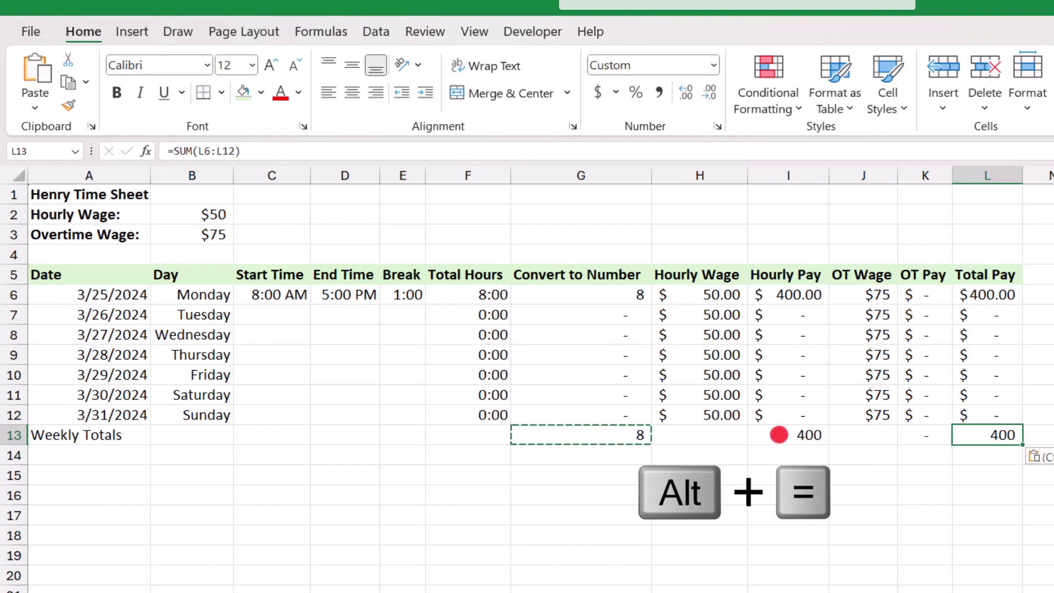
pyautogui.moveTo(776, 434); pyautogui.dragTo(988, 433)
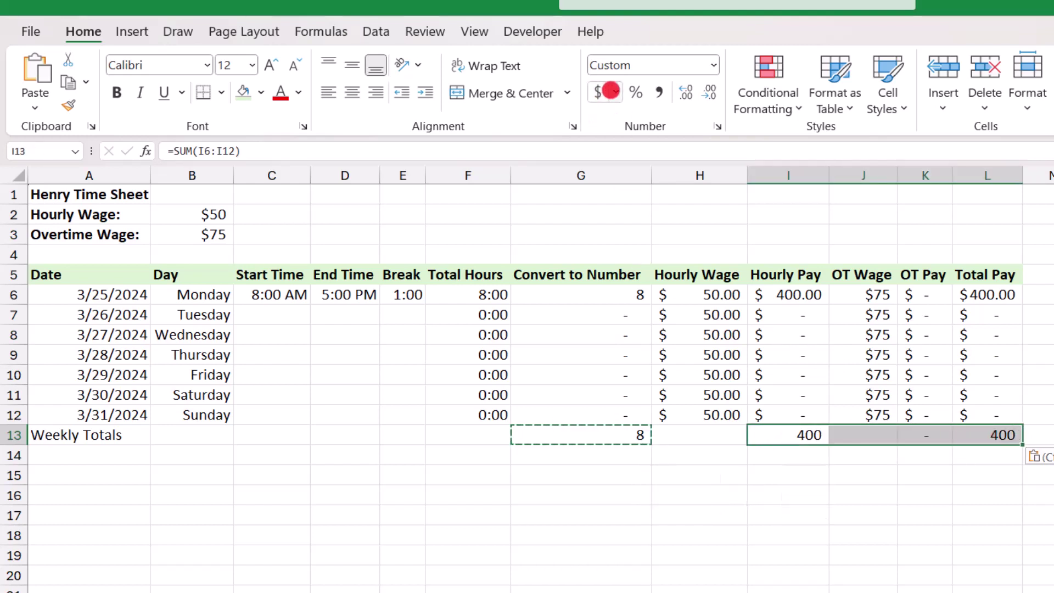
pyautogui.click(597, 94)
# Bold the Weekly Totals row 13 and autofit column L to show the total.
pyautogui.click(13, 435)
pyautogui.hotkey('ctrl', 'b')
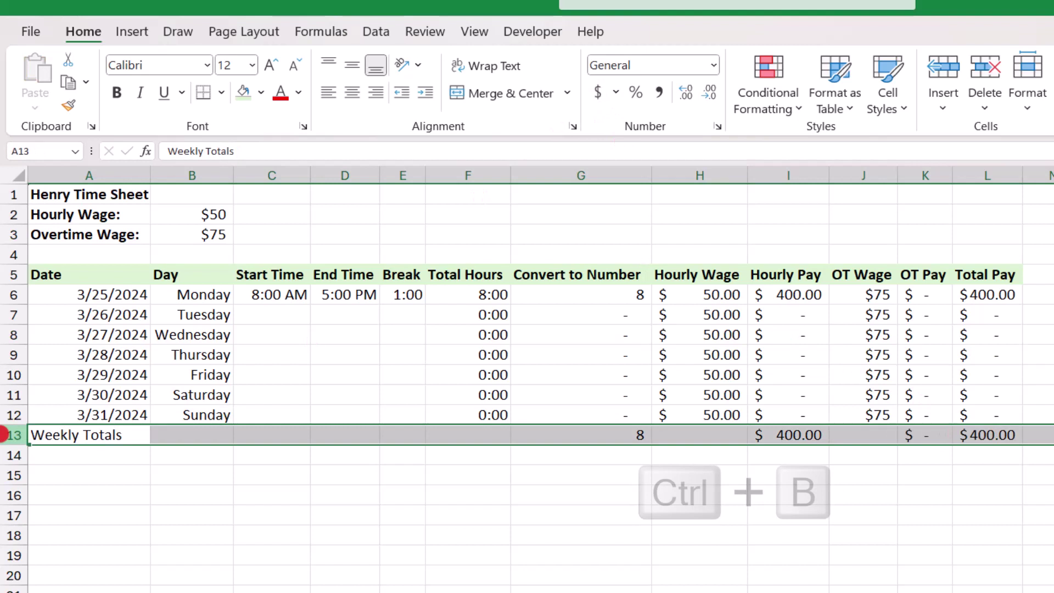
pyautogui.doubleClick(1024, 175)
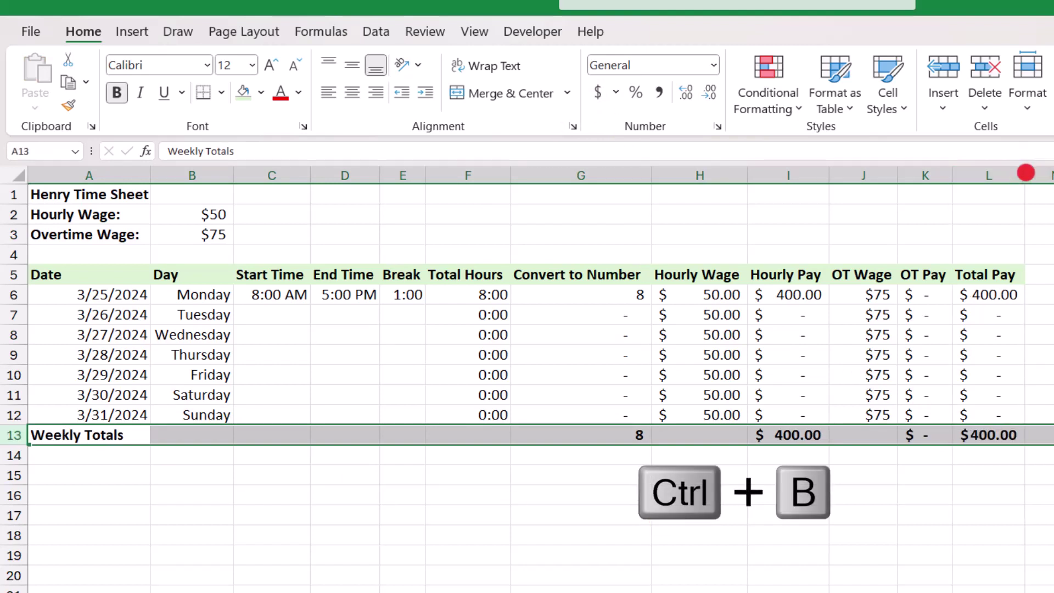
pyautogui.click(634, 413)
# Retitle G5 'Total Hours Converted to Number', wrap its text, and narrow column G.
pyautogui.click(607, 272)
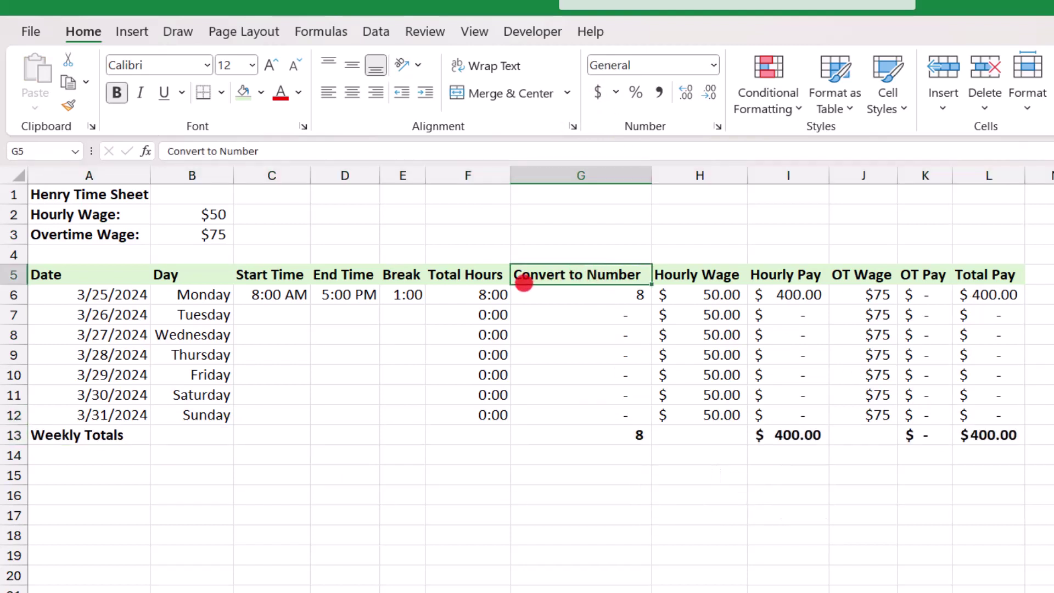
pyautogui.doubleClick(525, 272)
pyautogui.write('Total ')
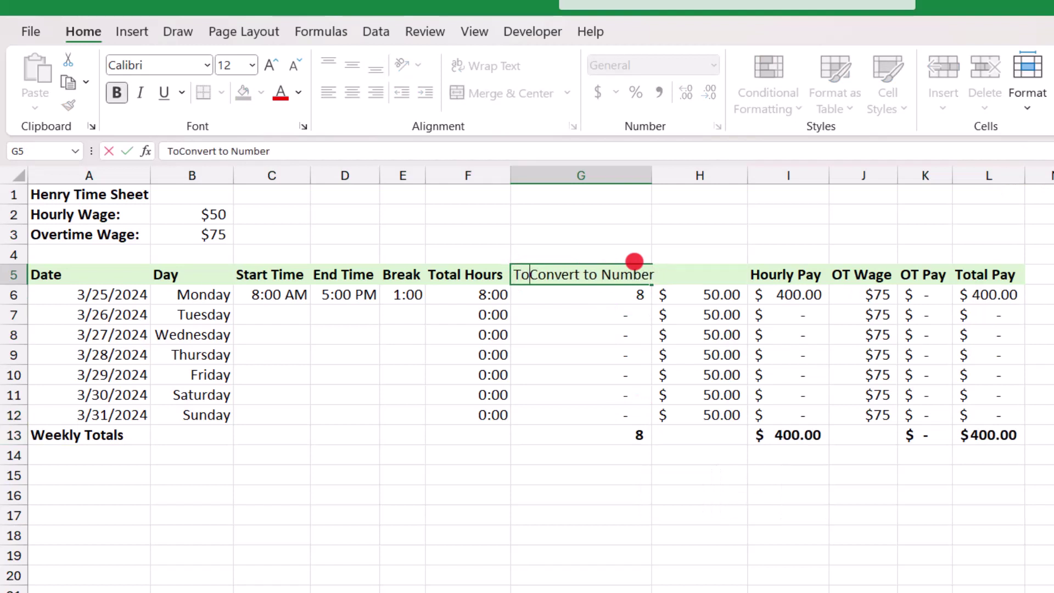
pyautogui.write('Hours')
pyautogui.press('Right')
pyautogui.press('Right')
pyautogui.press('Right')
pyautogui.press('Right')
pyautogui.press('Right')
pyautogui.press('Right')
pyautogui.press('Right')
pyautogui.write('ed')
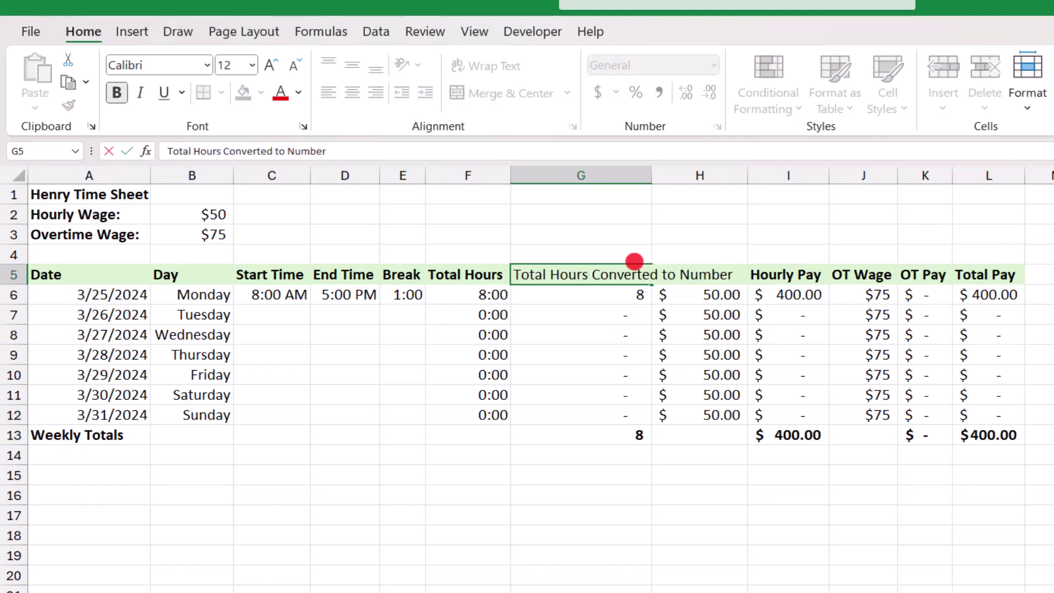
pyautogui.press('Return')
pyautogui.click(635, 272)
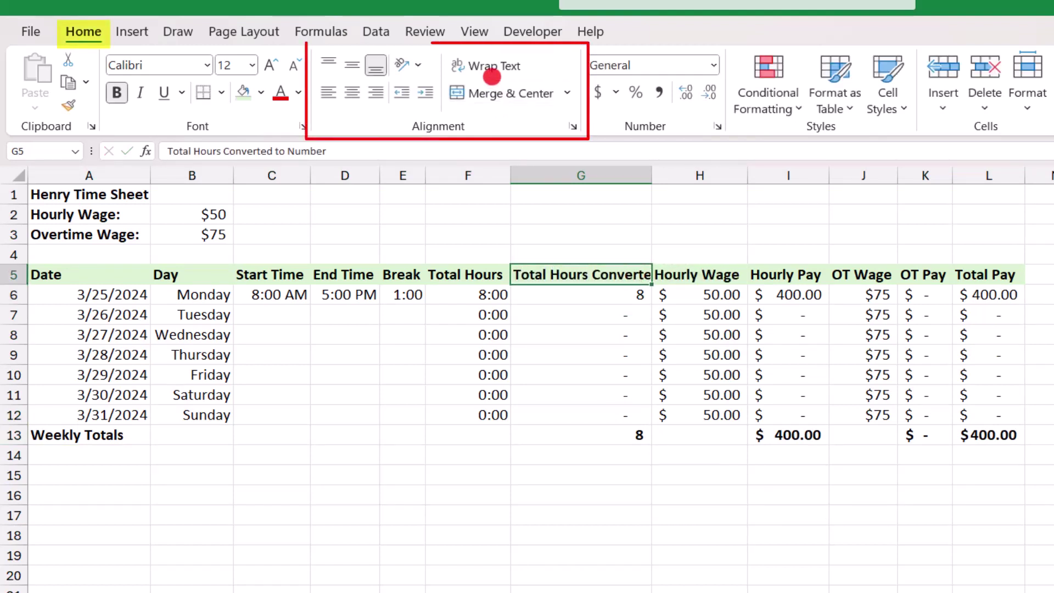
pyautogui.click(492, 70)
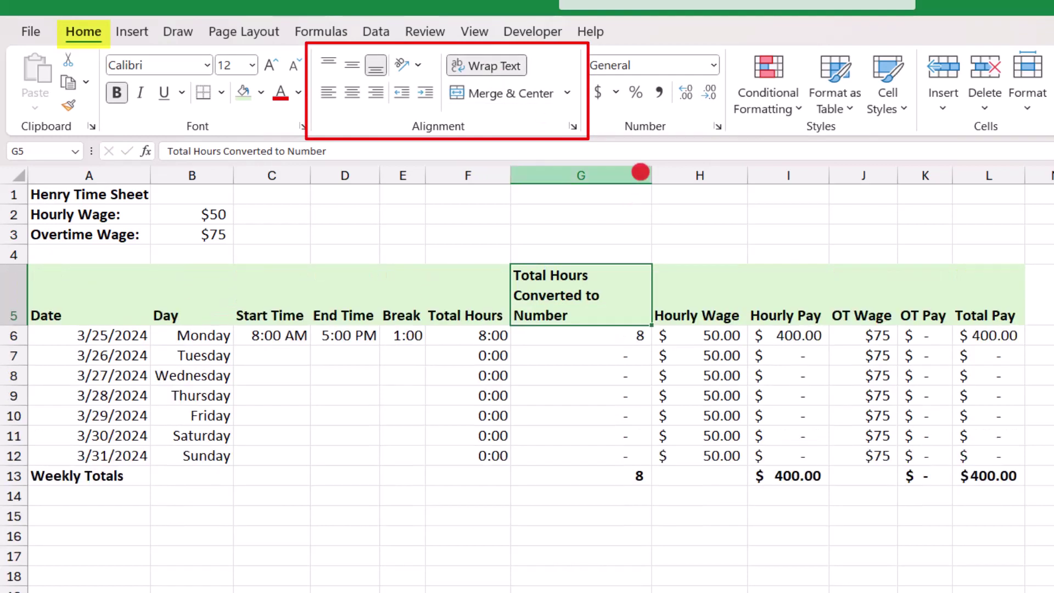
pyautogui.moveTo(651, 170); pyautogui.dragTo(624, 168)
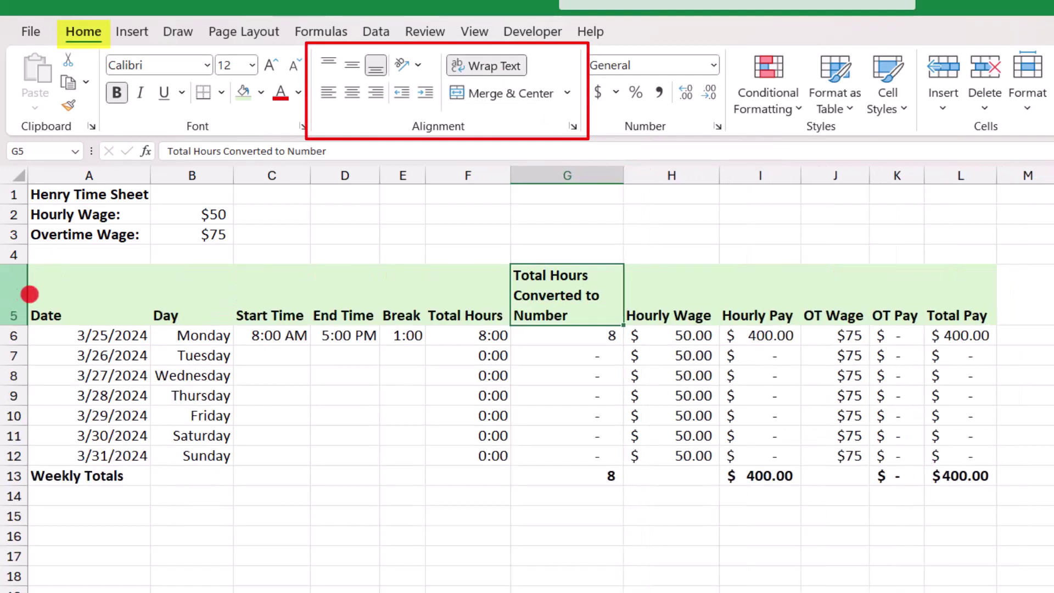
# Vertically centre the row 5 headers A5:L5 with Middle Align.
pyautogui.click(88, 305)
pyautogui.moveTo(159, 318); pyautogui.dragTo(935, 313)
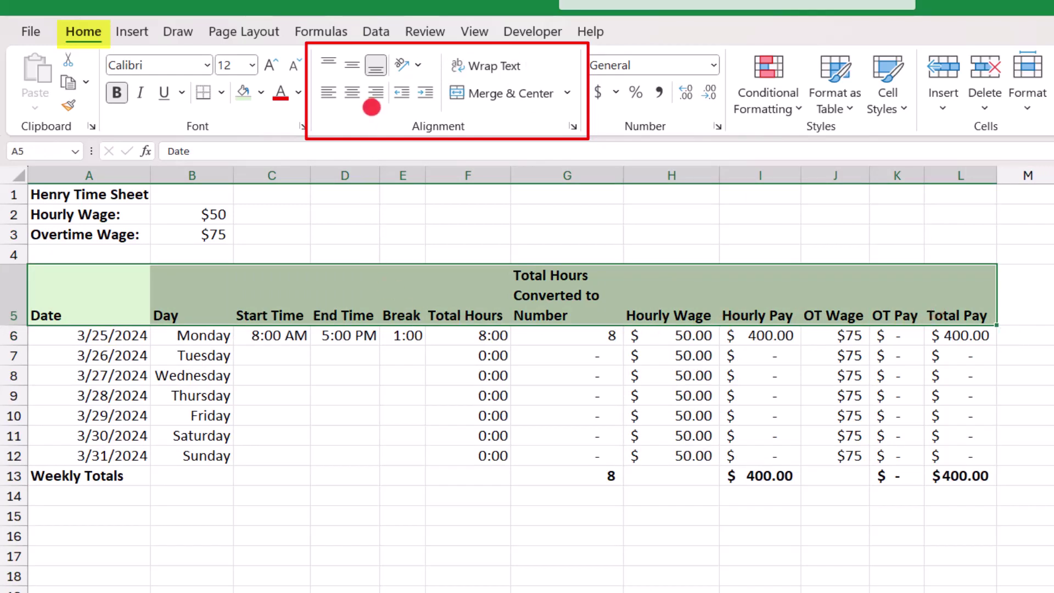
pyautogui.click(356, 64)
pyautogui.click(484, 416)
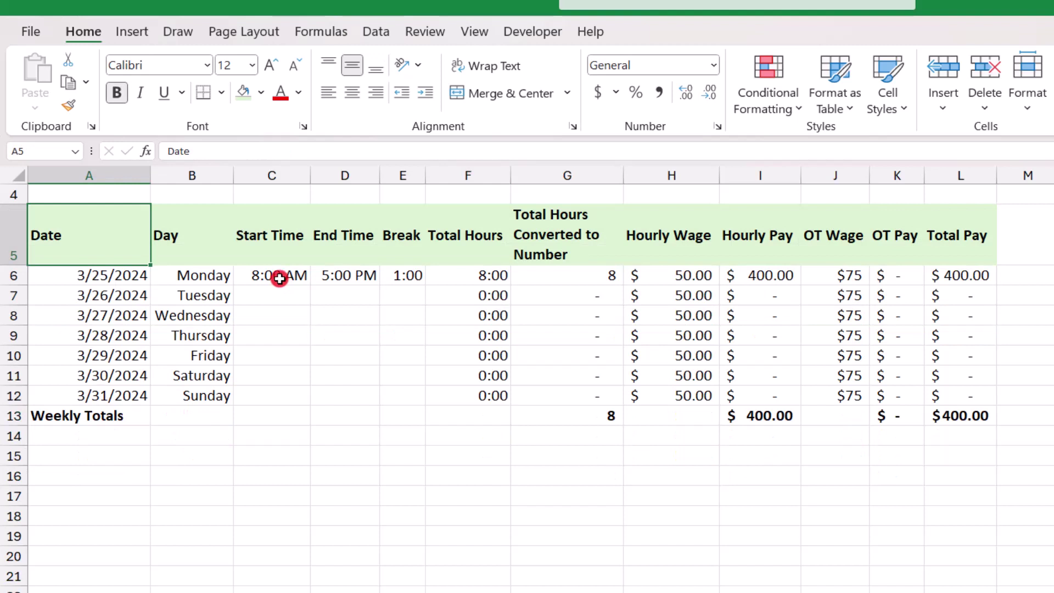
# Copy Monday's start, end and break times into Tuesday–Friday and autofit pay columns I–L.
pyautogui.moveTo(280, 278); pyautogui.dragTo(397, 276)
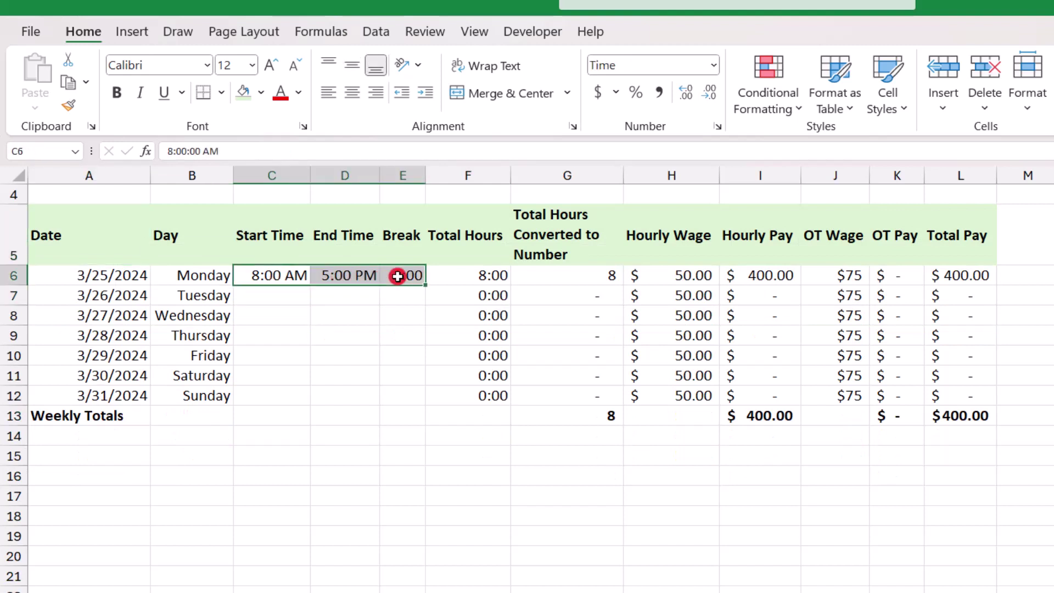
pyautogui.hotkey('ctrl', 'c')
pyautogui.moveTo(275, 296); pyautogui.dragTo(400, 349)
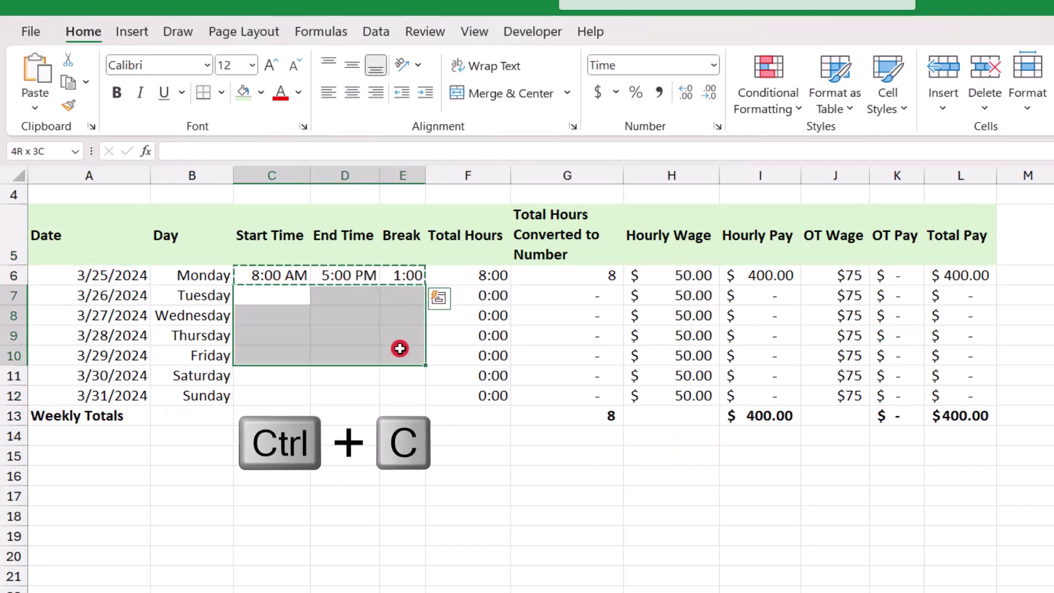
pyautogui.hotkey('ctrl', 'v')
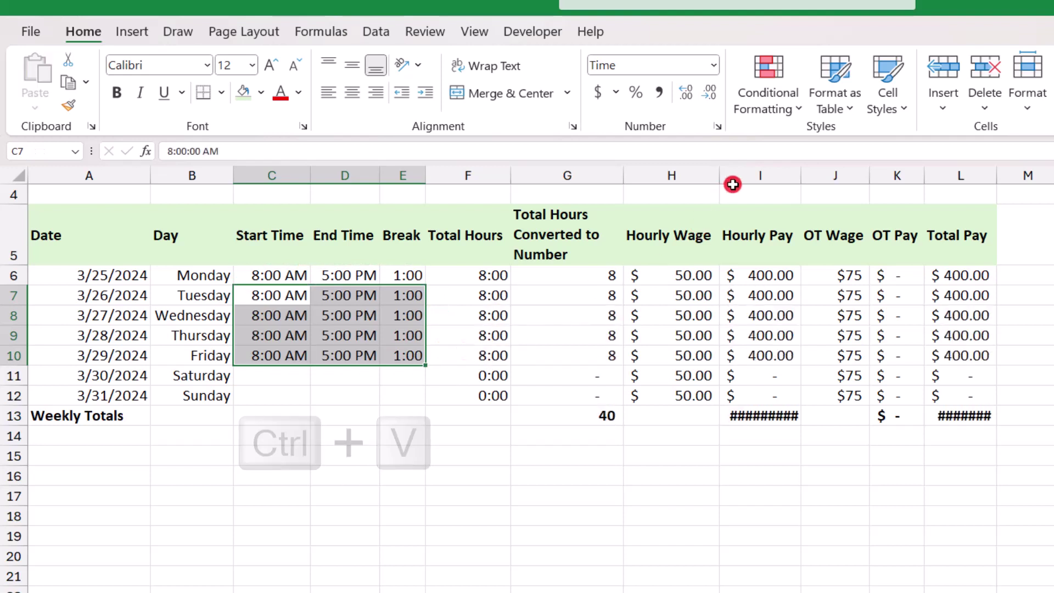
pyautogui.moveTo(732, 176); pyautogui.dragTo(975, 176)
pyautogui.doubleClick(997, 174)
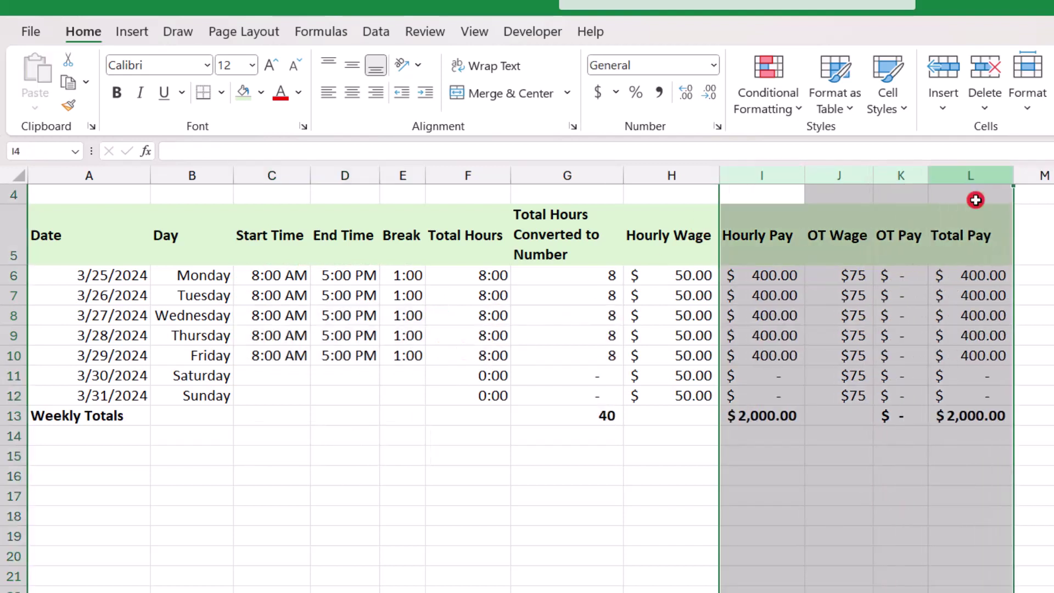
pyautogui.click(335, 332)
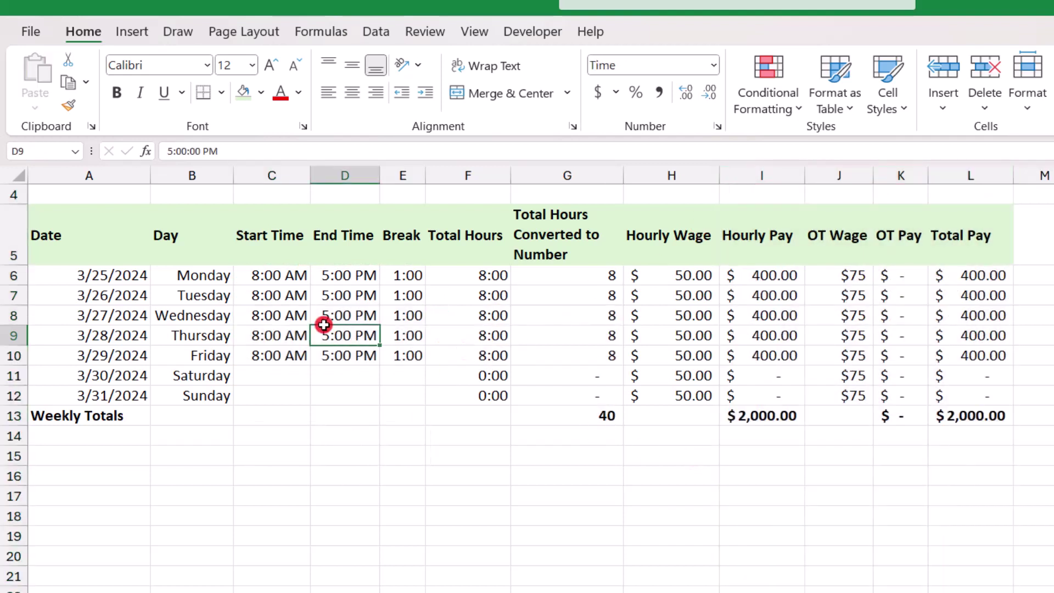
# Set Tuesday's end time to 8:00 PM and Thursday's to 7:00 PM, autofitting OT Pay.
pyautogui.click(356, 292)
pyautogui.write('8 p')
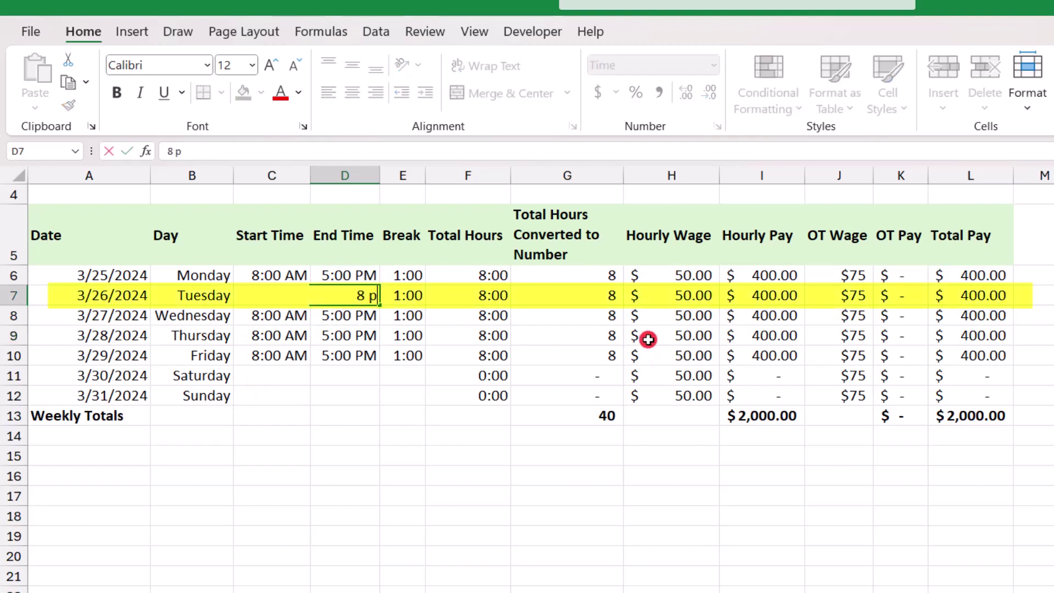
pyautogui.write('m')
pyautogui.press('Return')
pyautogui.press('Return')
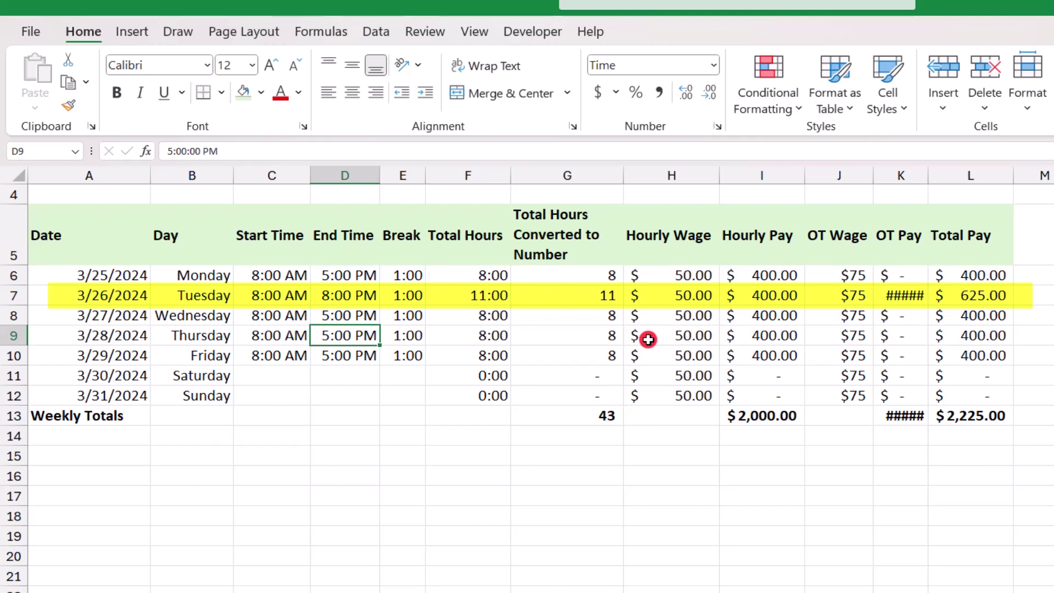
pyautogui.doubleClick(928, 176)
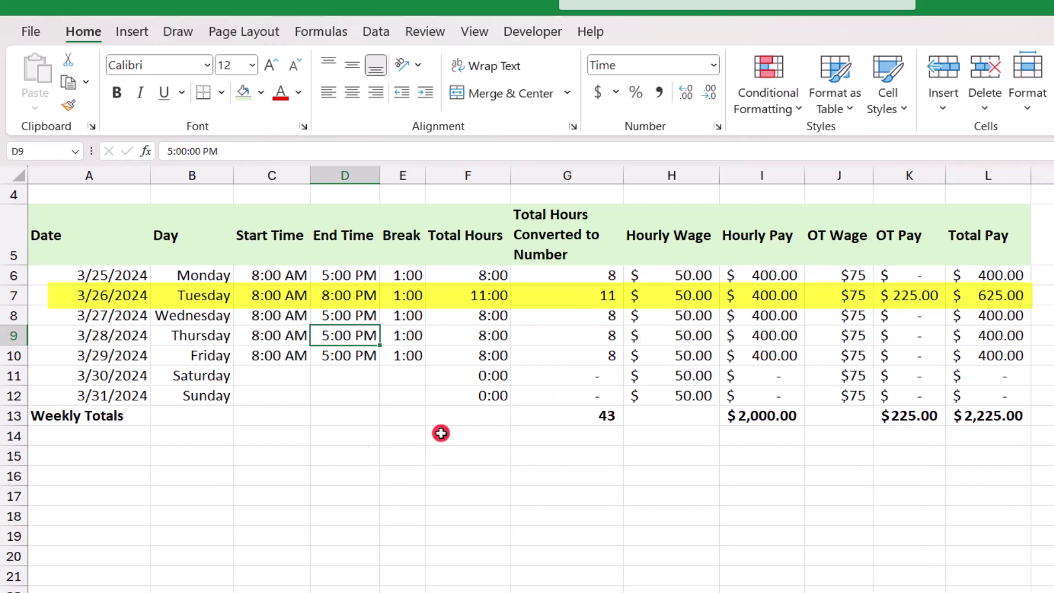
pyautogui.write('7 pm')
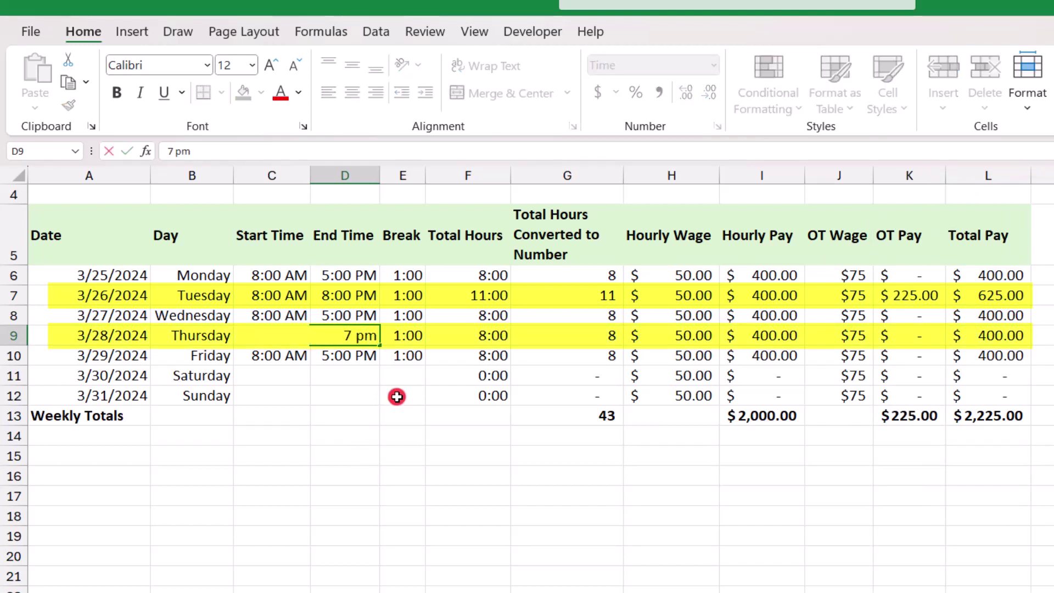
pyautogui.press('Return')
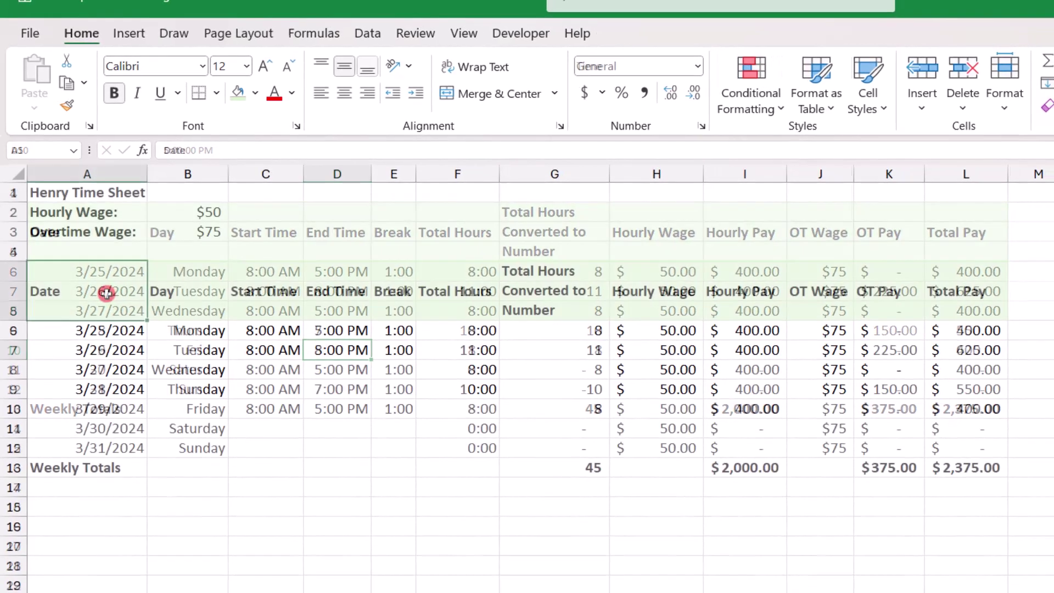
# Copy the time sheet table A5:L13 and paste it starting at A15.
pyautogui.moveTo(66, 346); pyautogui.dragTo(835, 430)
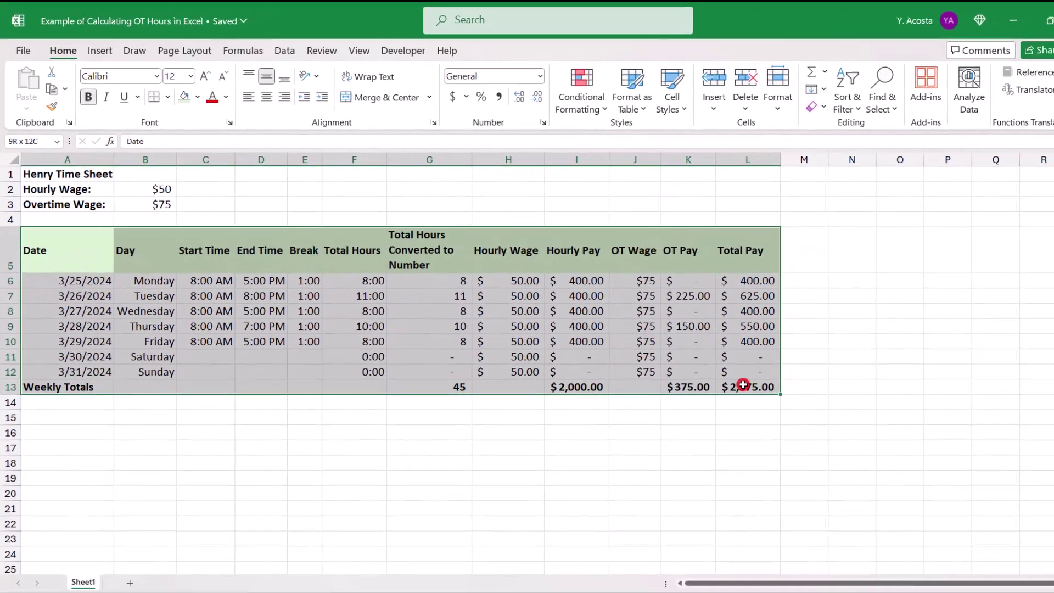
pyautogui.hotkey('ctrl', 'c')
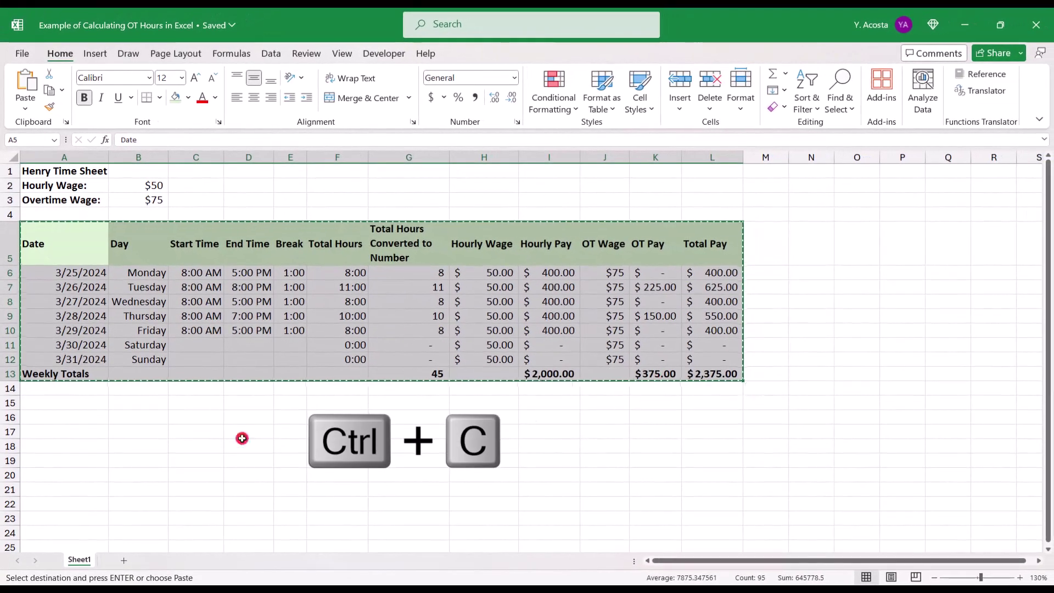
pyautogui.click(48, 407)
pyautogui.hotkey('ctrl', 'v')
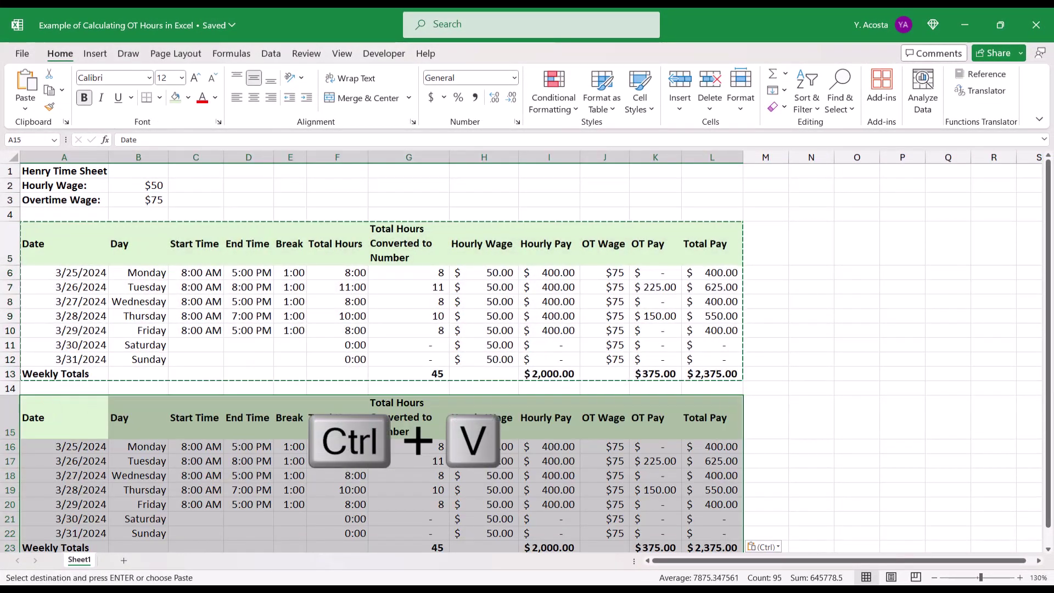
pyautogui.click(337, 447)
pyautogui.press('Escape')
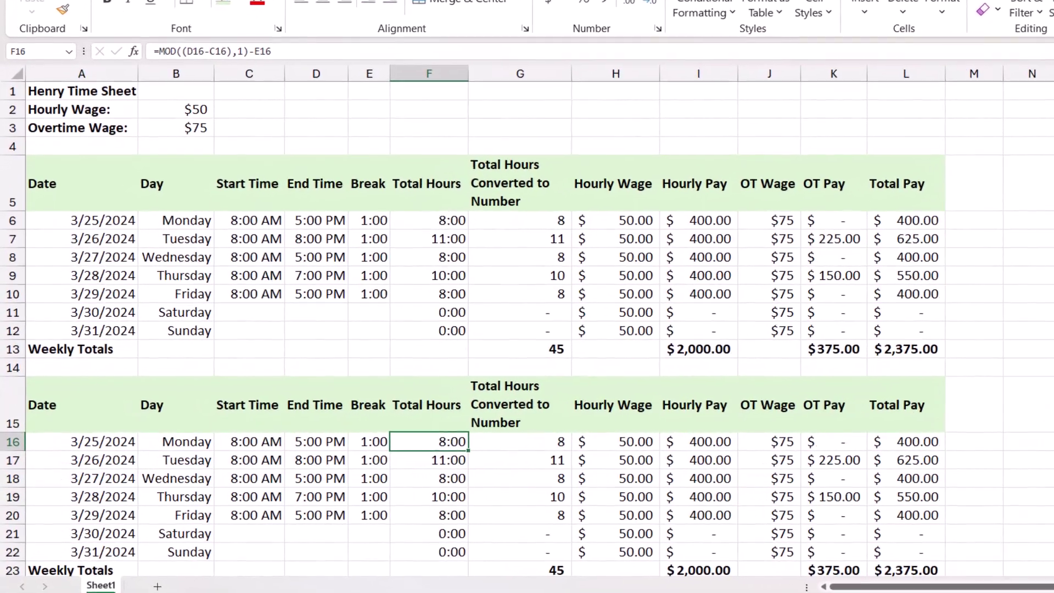
# Clear H15:J22 in the copied table and head H15 'Regular Pay'.
pyautogui.click(616, 405)
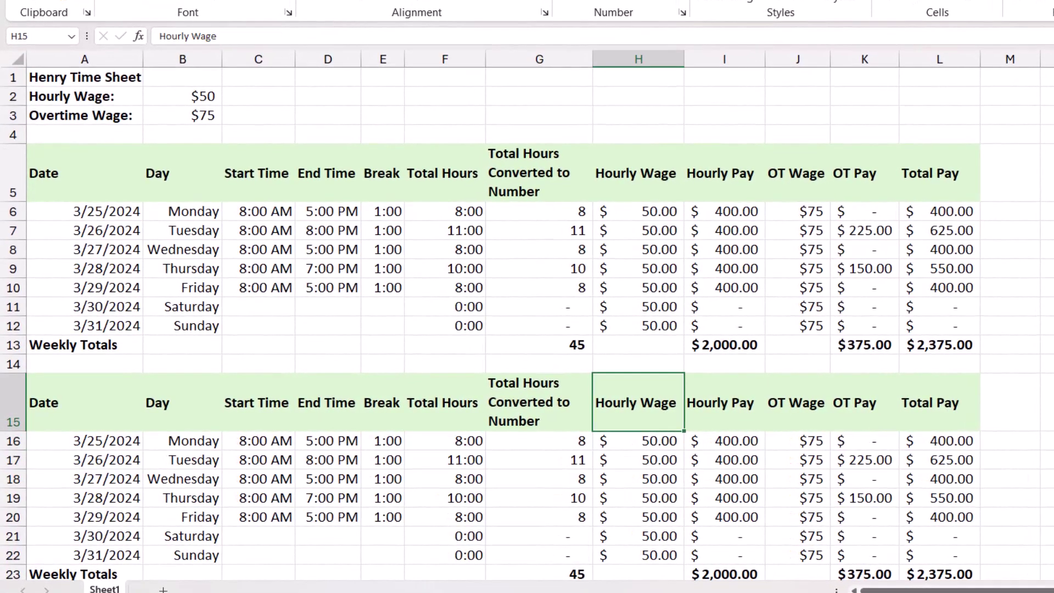
pyautogui.hotkey('shift', 'Right')
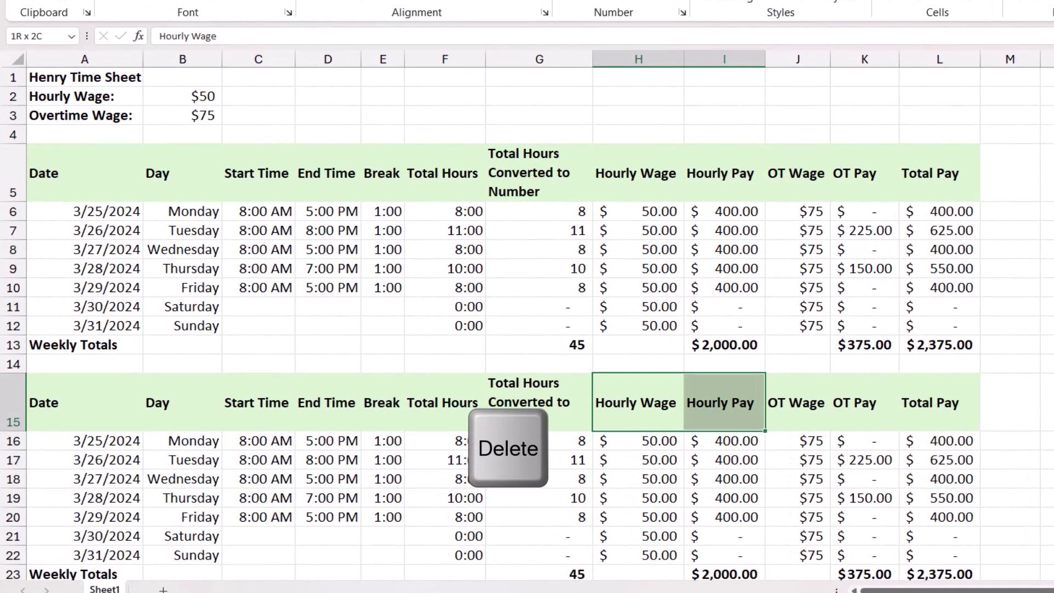
pyautogui.hotkey('shift', 'Right')
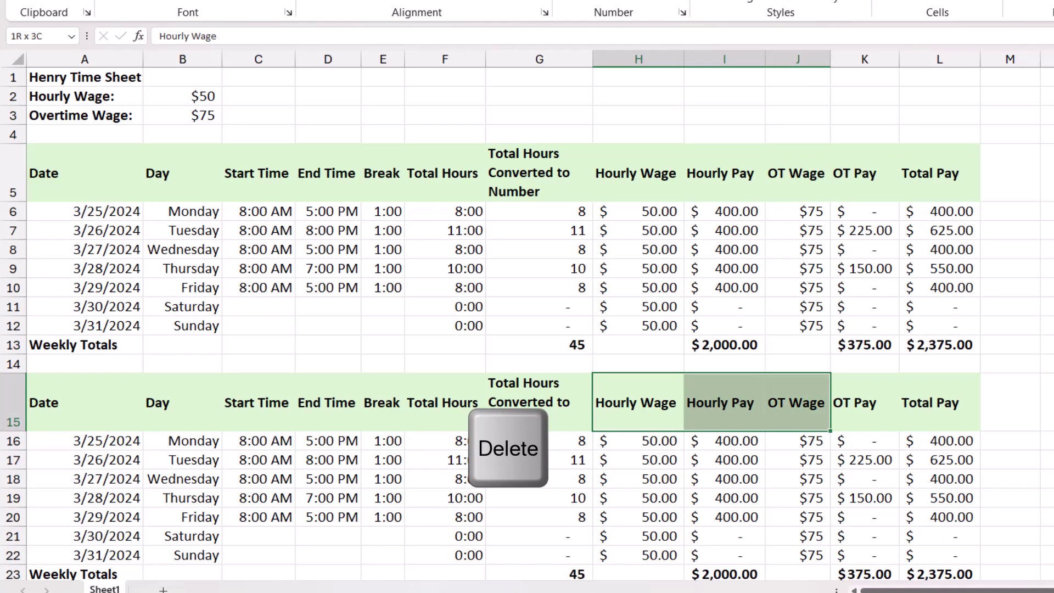
pyautogui.press('Delete')
pyautogui.moveTo(637, 441); pyautogui.dragTo(798, 555)
pyautogui.press('Delete')
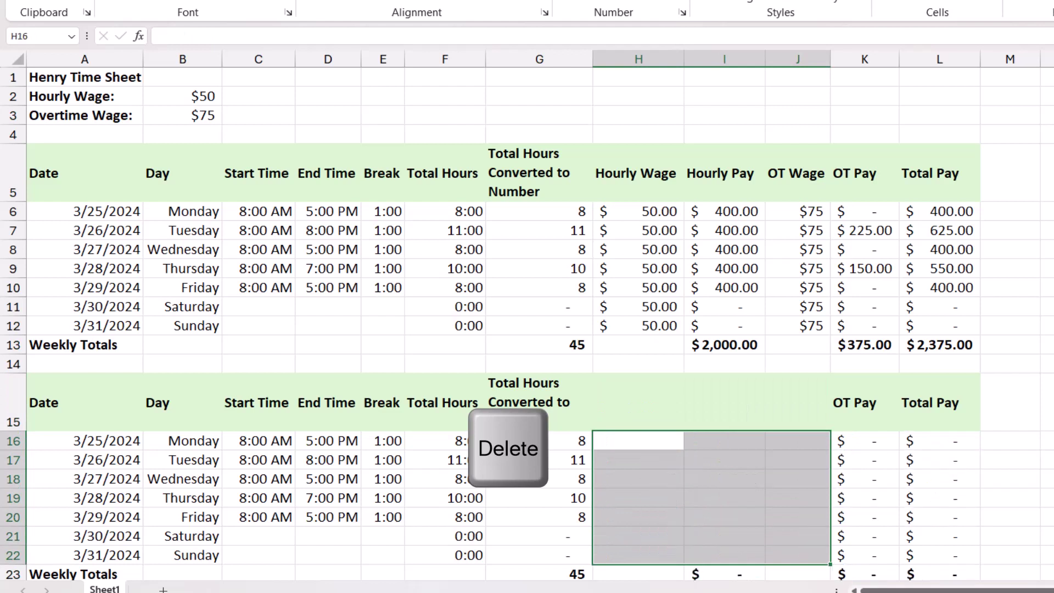
pyautogui.click(638, 402)
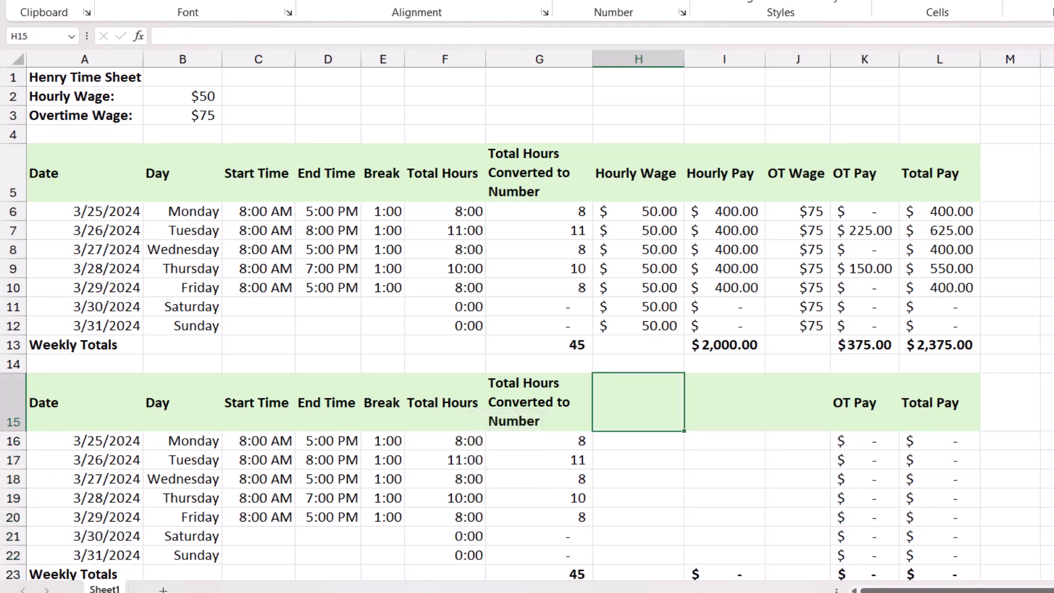
pyautogui.write('Regular Pay')
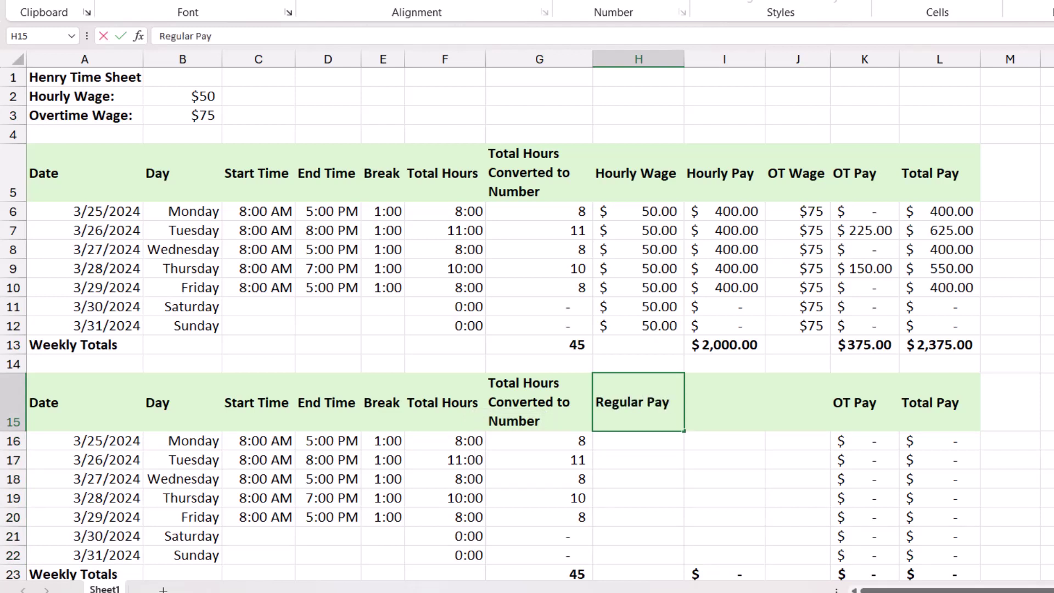
pyautogui.press('Return')
pyautogui.click(639, 574)
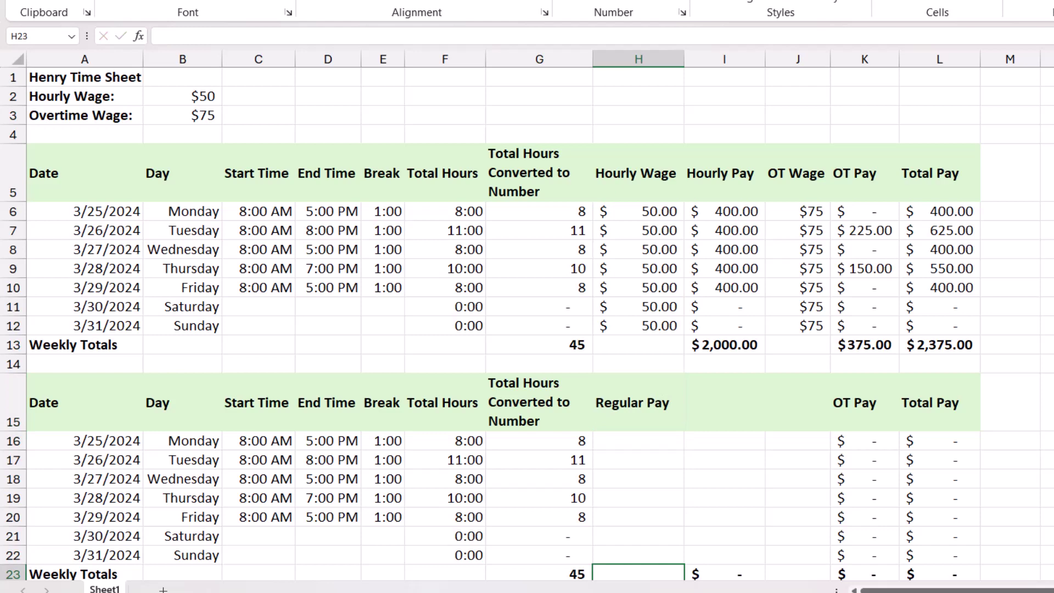
# Enter =IF(G23>40,40,G23)*B2 in H23, giving $2,000 weekly regular pay.
pyautogui.scroll(-1, 527, 324)
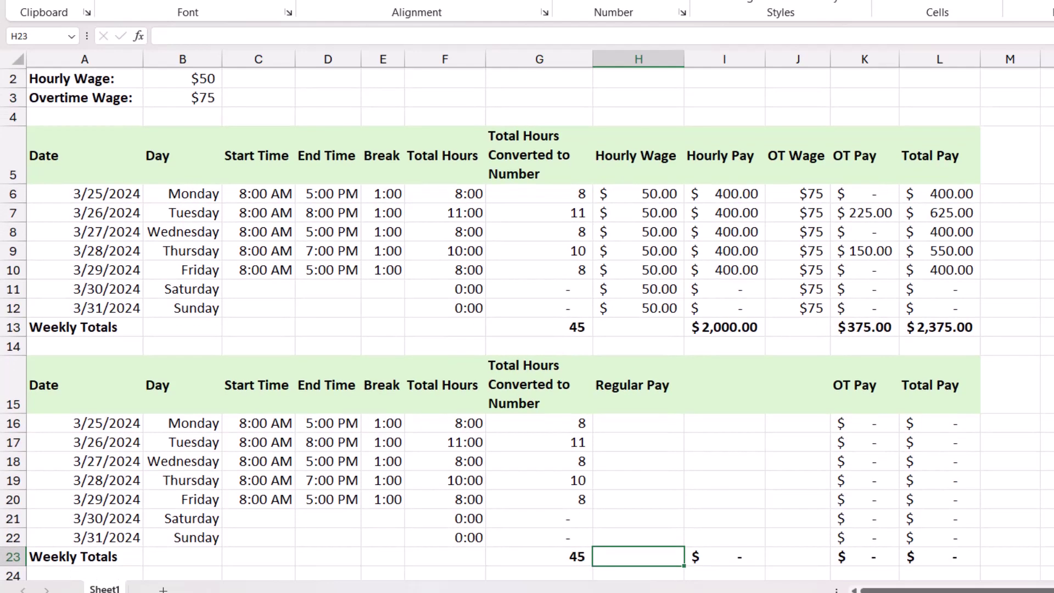
pyautogui.write('=')
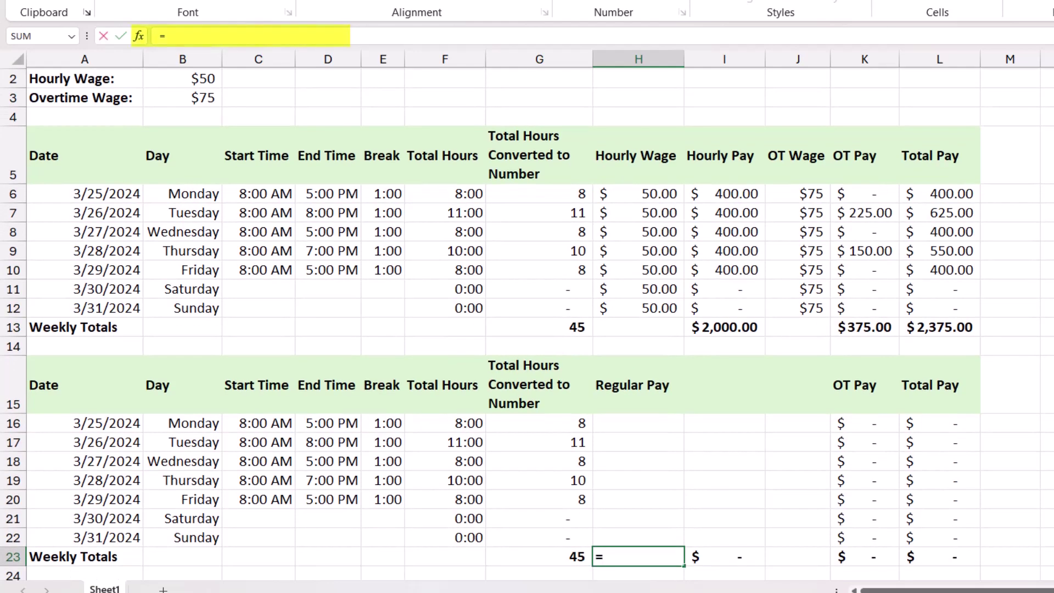
pyautogui.write('IF(')
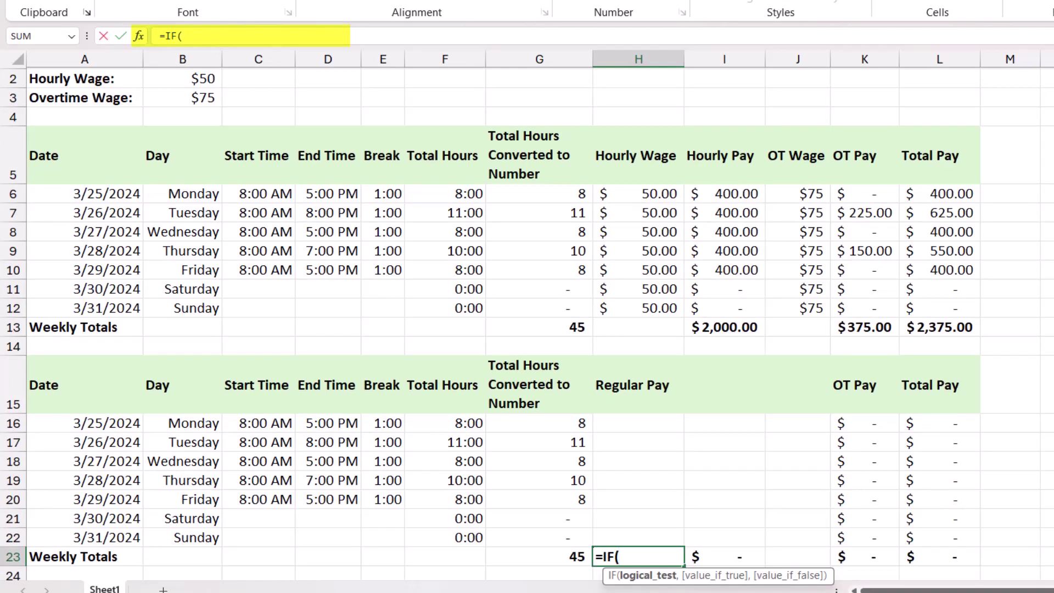
pyautogui.press('Left')
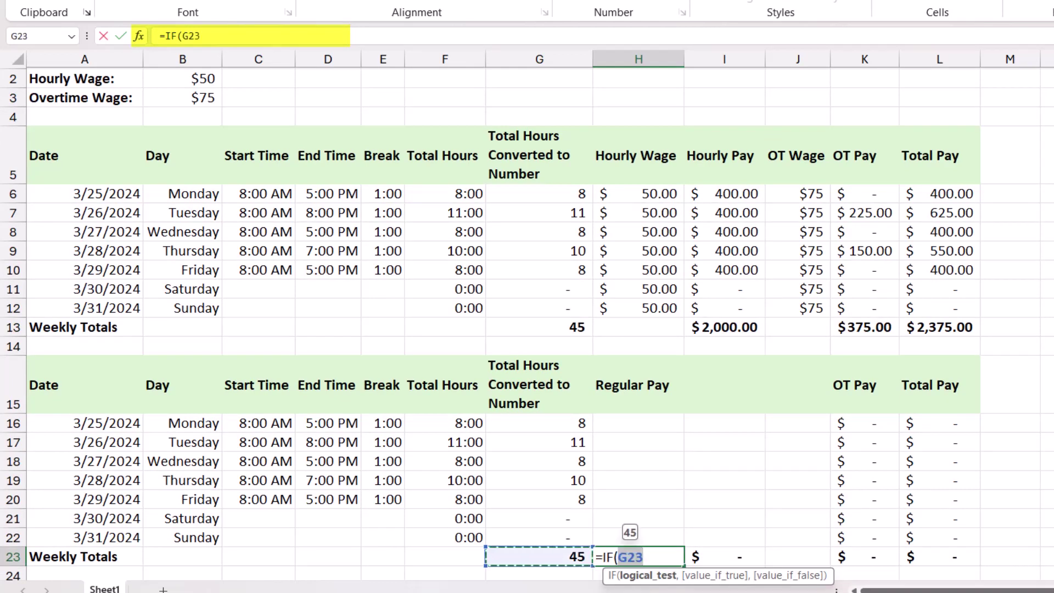
pyautogui.write('>40')
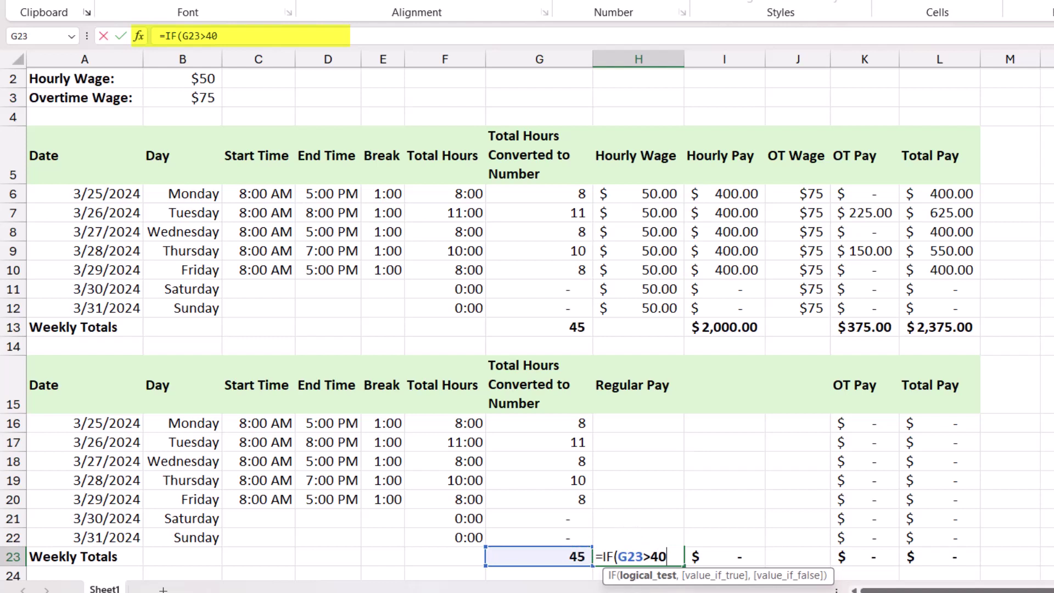
pyautogui.write(',40')
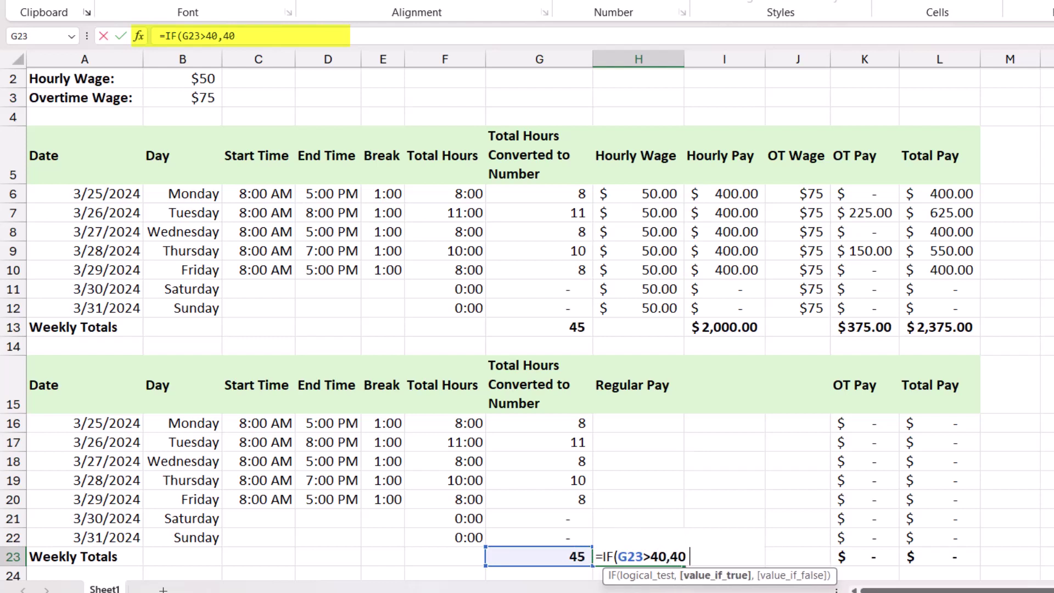
pyautogui.write(',')
pyautogui.press('Left')
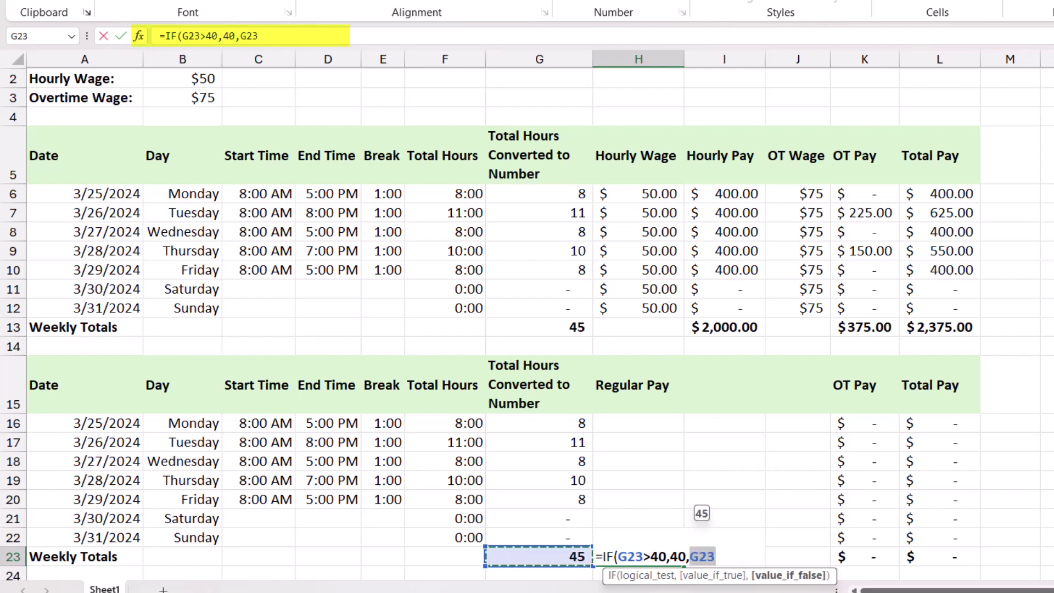
pyautogui.write(')*')
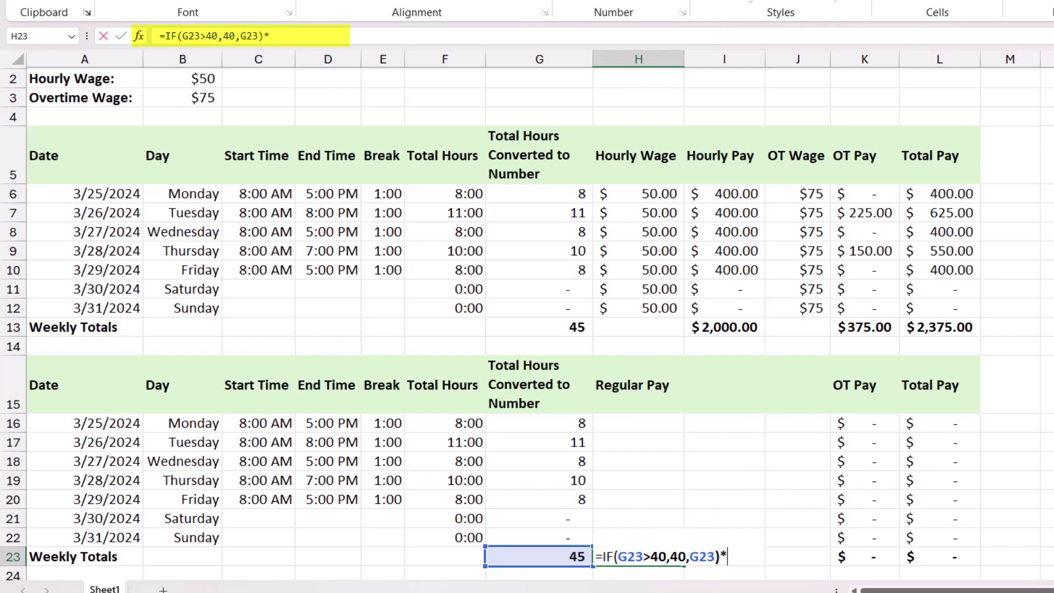
pyautogui.click(182, 78)
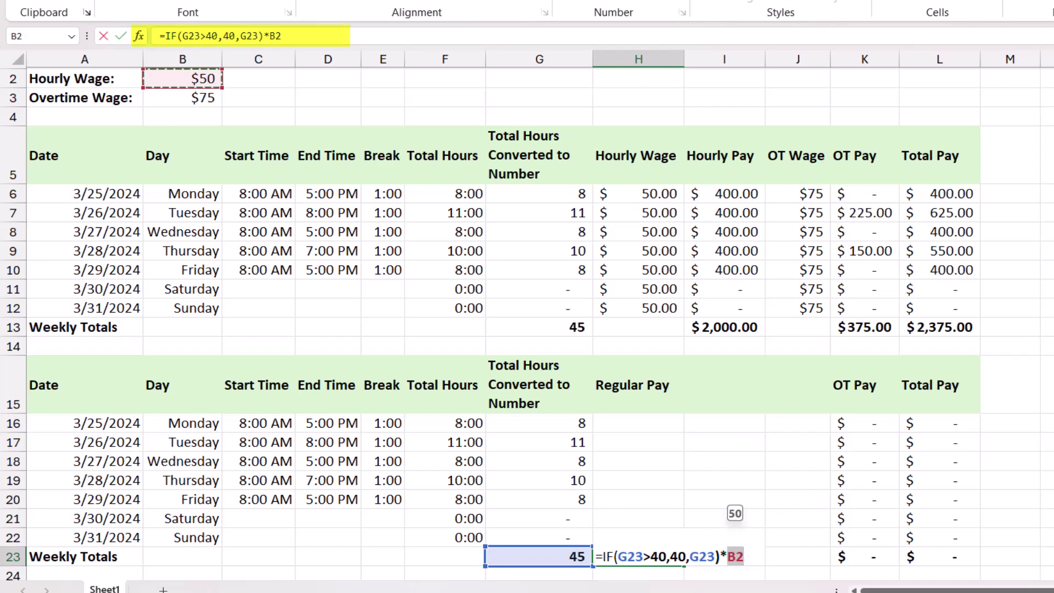
pyautogui.hotkey('ctrl', 'Return')
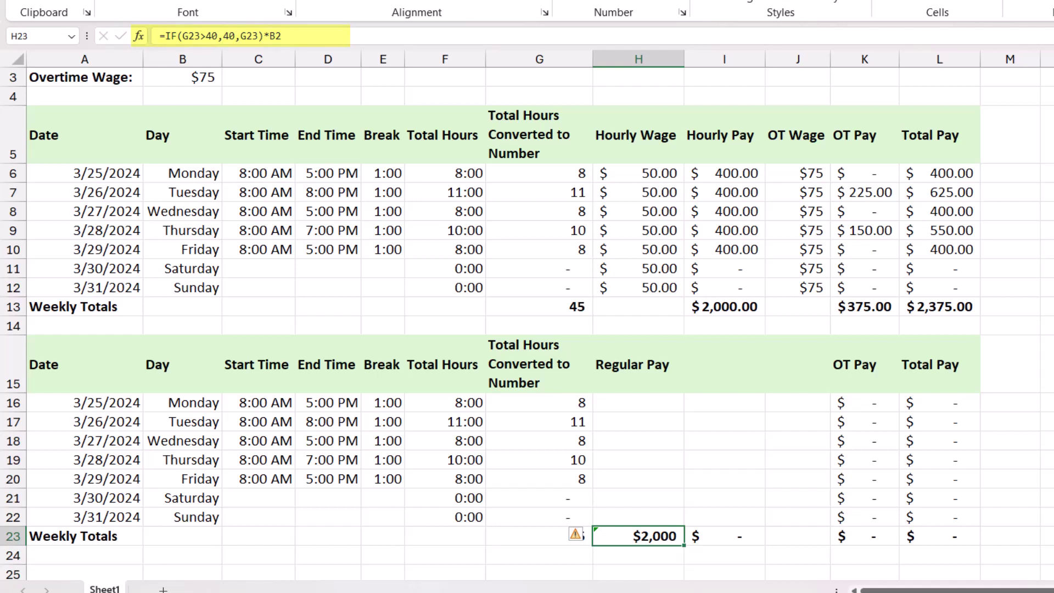
# Paste Monday's 5:00 PM end time into Tuesday, Thursday and Friday, then set Friday to 2:00 PM.
pyautogui.scroll(-1, 528, 304)
pyautogui.click(540, 402)
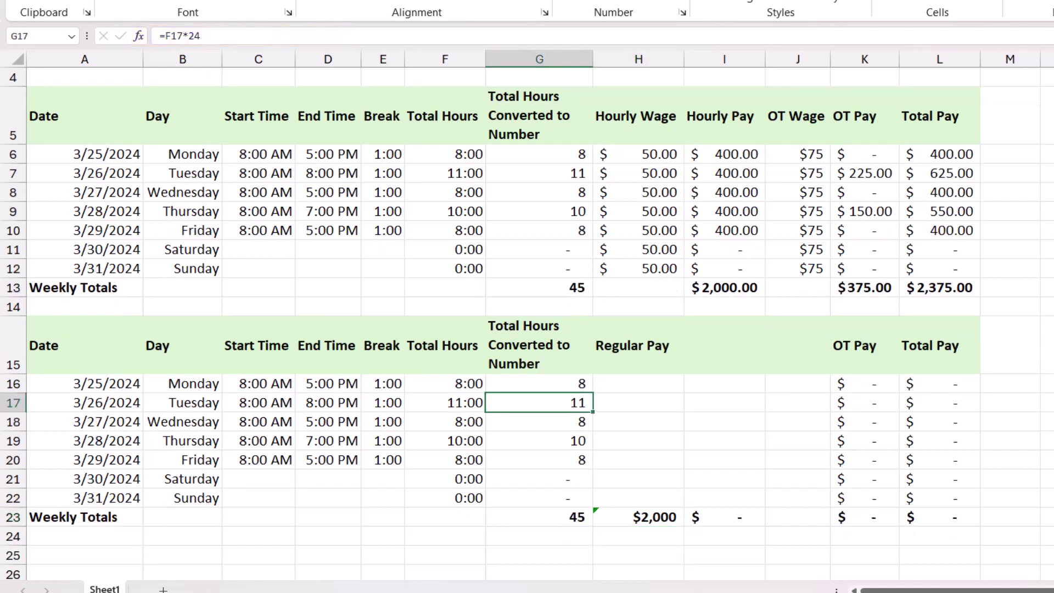
pyautogui.click(328, 383)
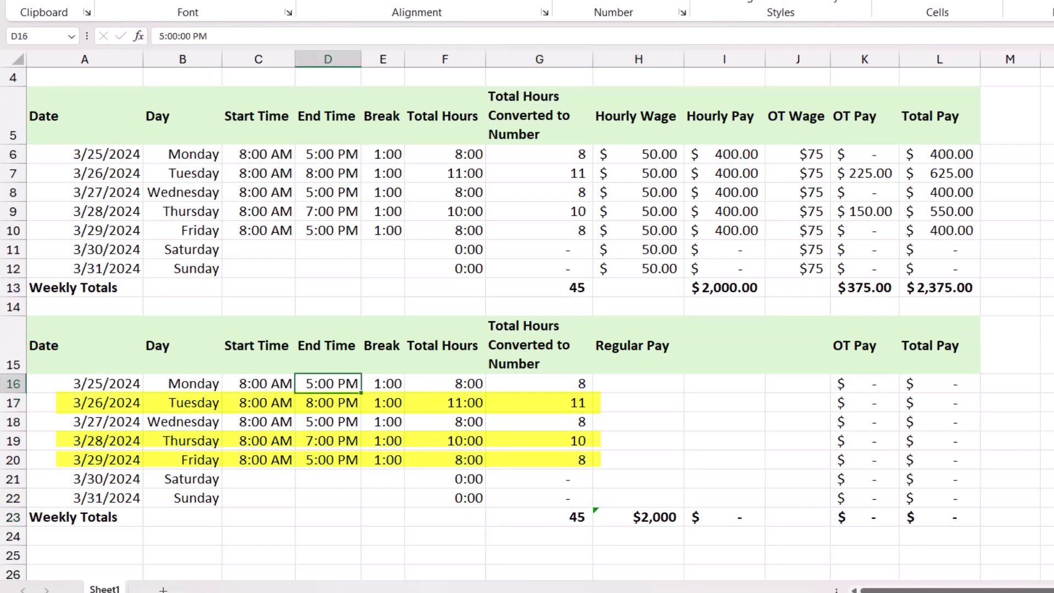
pyautogui.hotkey('ctrl', 'c')
pyautogui.click(328, 402)
pyautogui.hotkey('ctrl', 'v')
pyautogui.click(328, 440)
pyautogui.hotkey('ctrl', 'v')
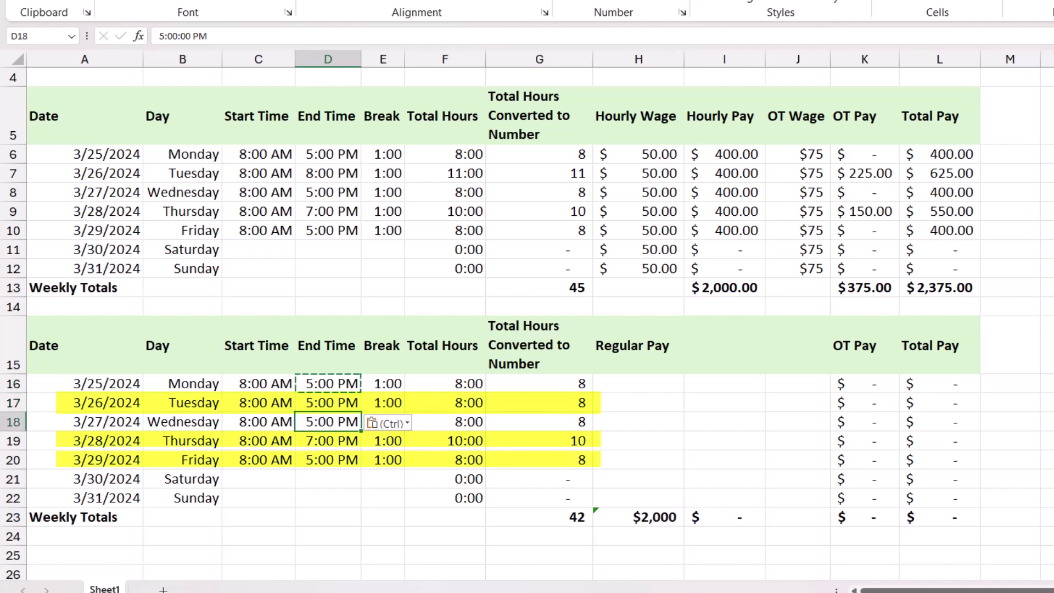
pyautogui.click(328, 460)
pyautogui.hotkey('ctrl', 'v')
pyautogui.write('2:00 P')
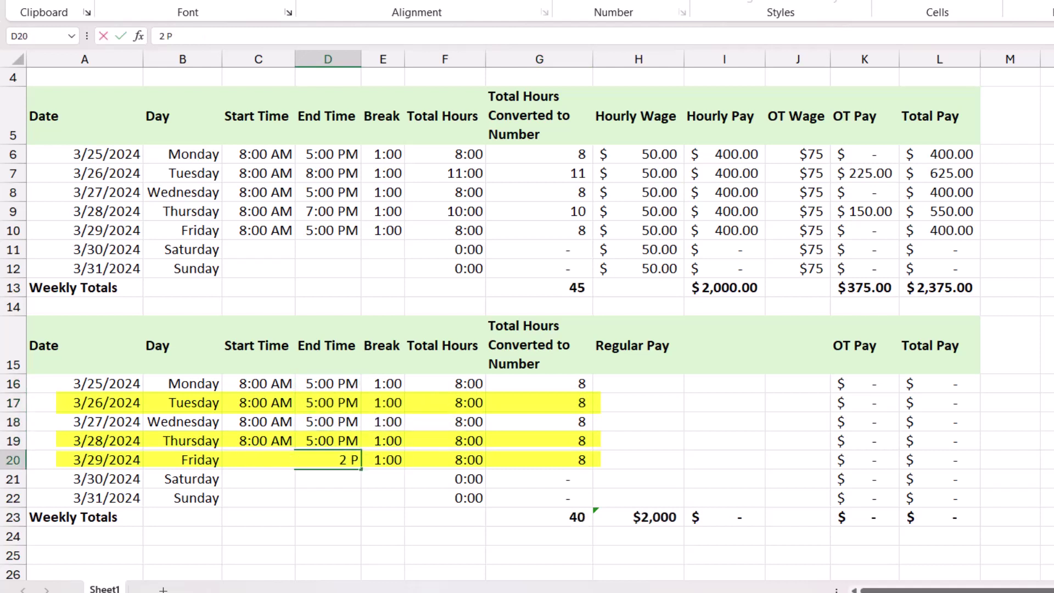
pyautogui.write('M')
pyautogui.press('Return')
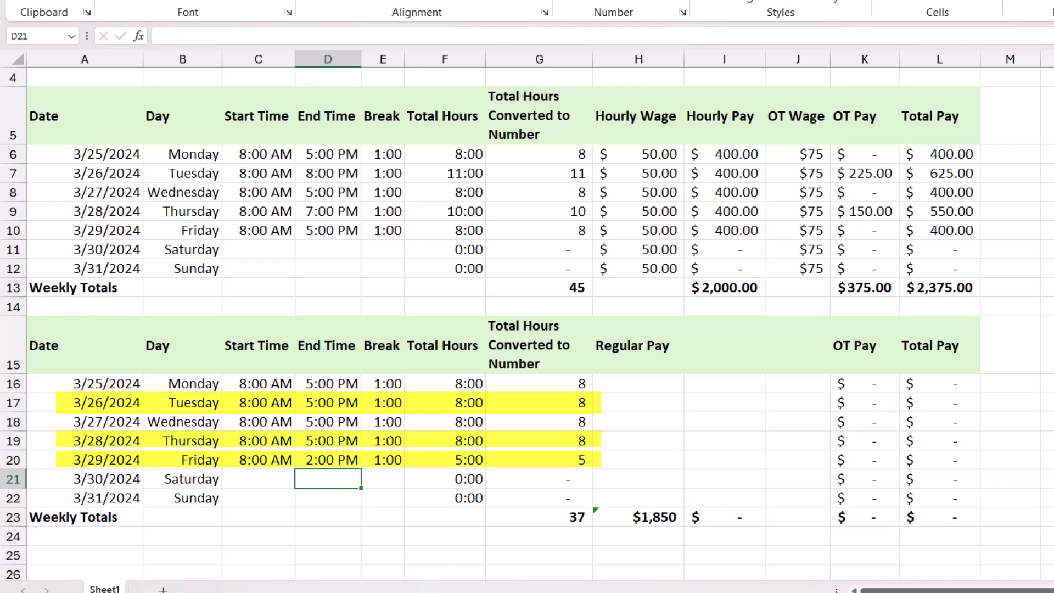
# Undo the end-time changes so Tuesday ends at 8:00 PM again.
pyautogui.scroll(1, 528, 323)
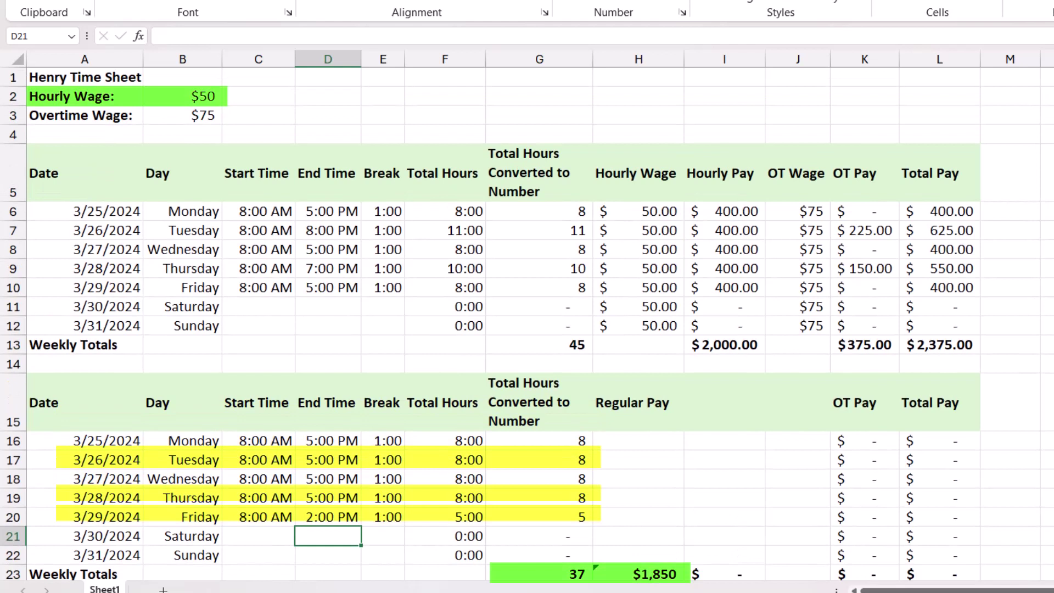
pyautogui.hotkey('ctrl', 'z')
pyautogui.hotkey('ctrl', 'z')
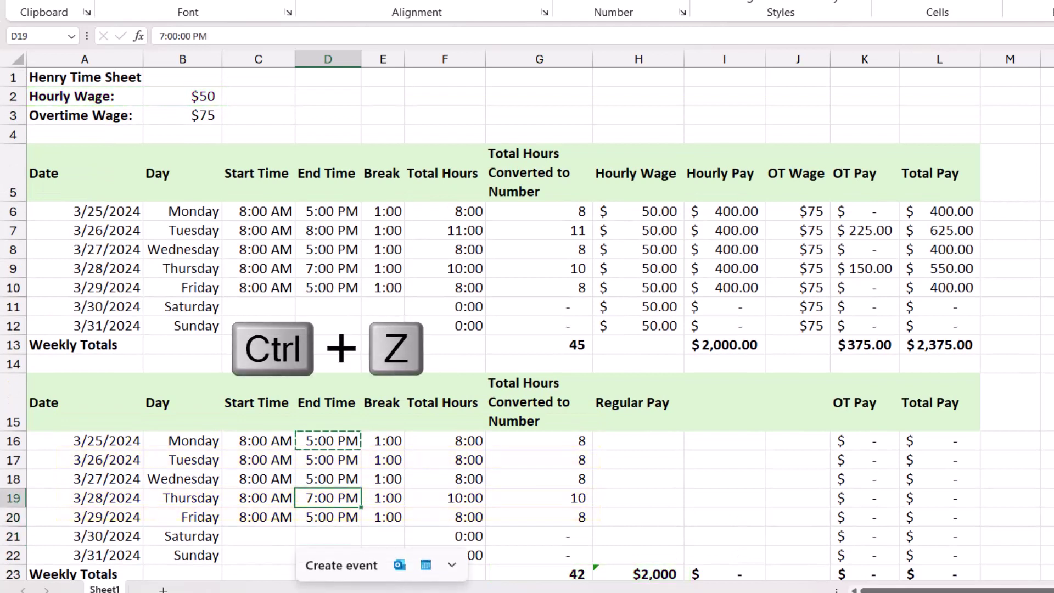
pyautogui.hotkey('ctrl', 'z')
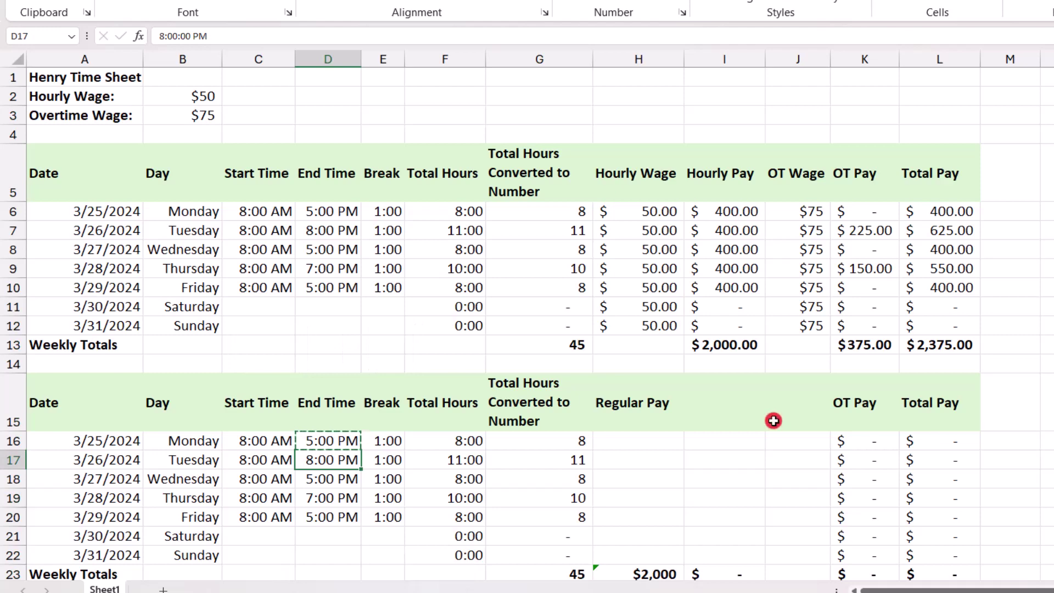
# Delete the old summed totals in K23 and I23 of the lower Weekly Totals row.
pyautogui.scroll(-1, 785, 555)
pyautogui.click(875, 520)
pyautogui.press('Delete')
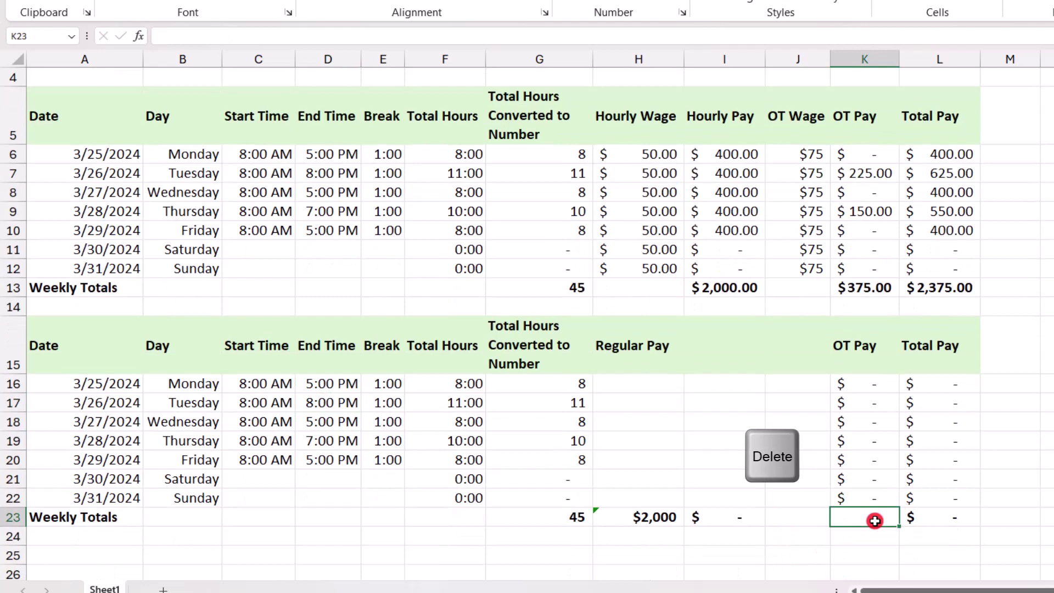
pyautogui.press('Left')
pyautogui.press('Left')
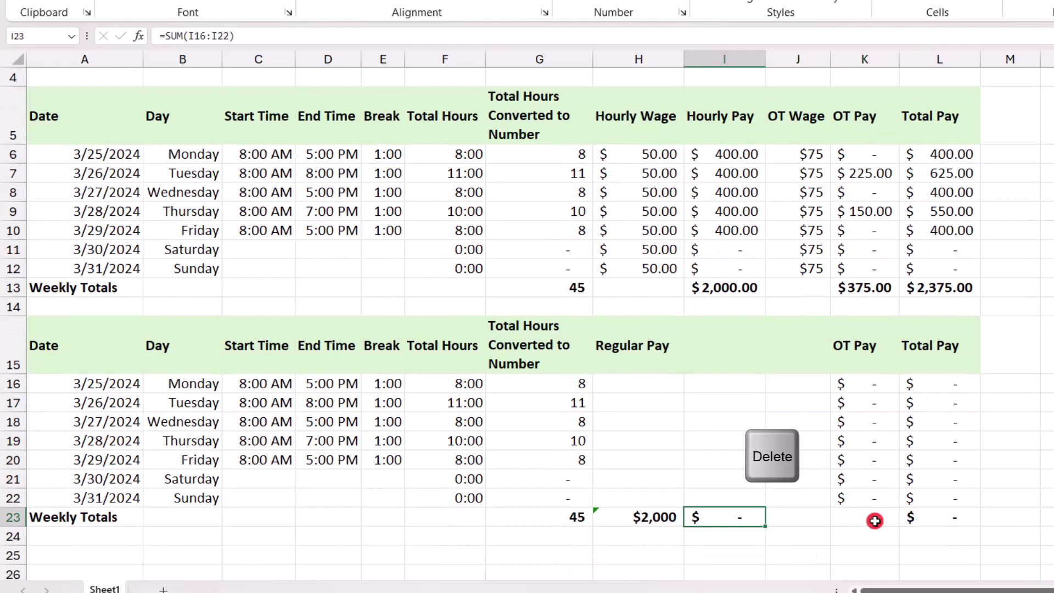
pyautogui.press('Delete')
pyautogui.press('Right')
pyautogui.press('Right')
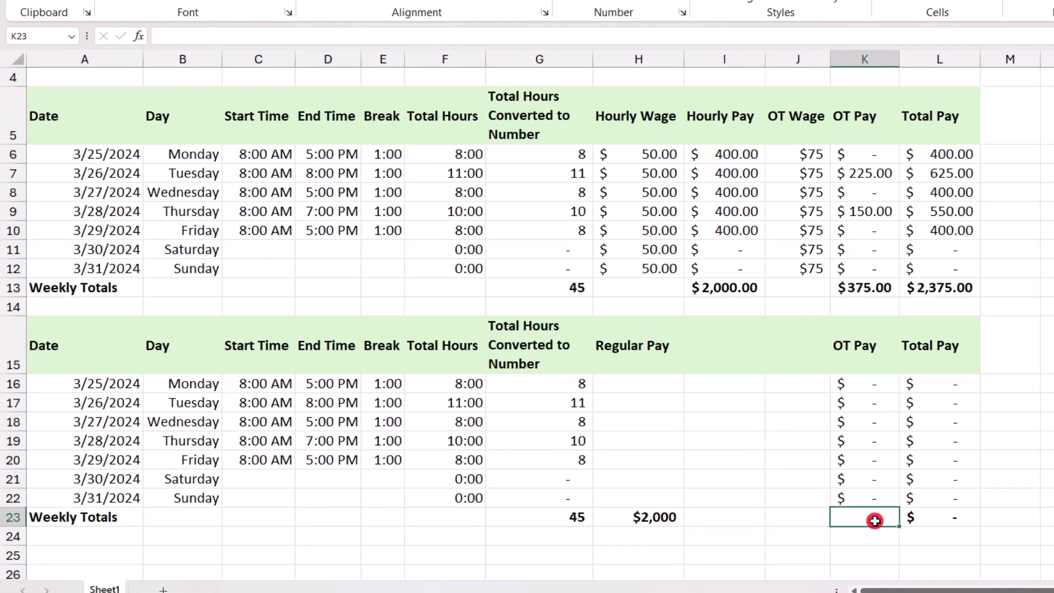
# Enter =IF(G23>40,G23-40,0)*B3 in K23, showing $375.00 weekly overtime pay.
pyautogui.write('=')
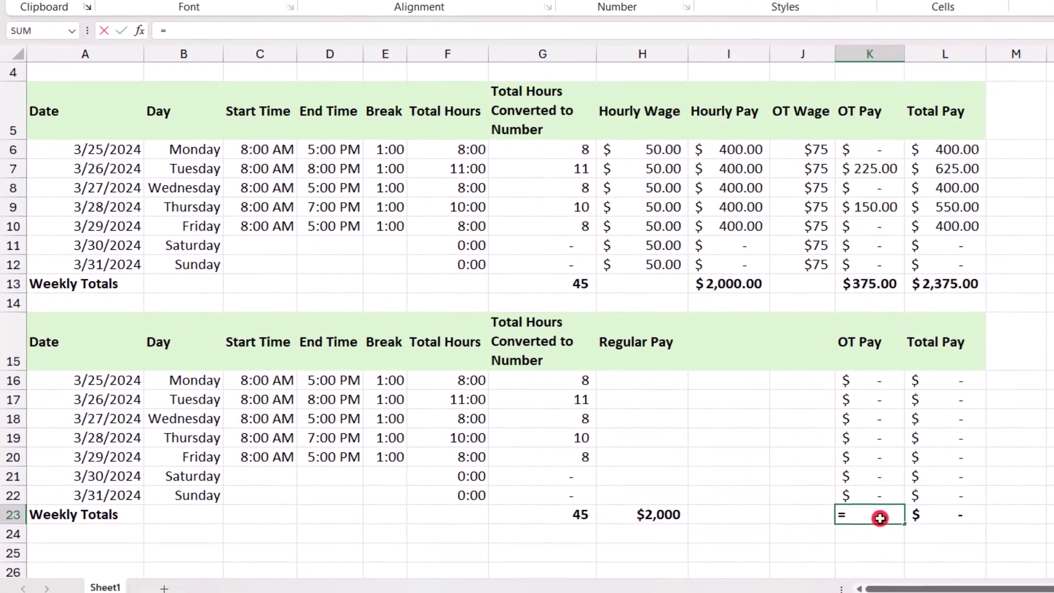
pyautogui.write('IF(')
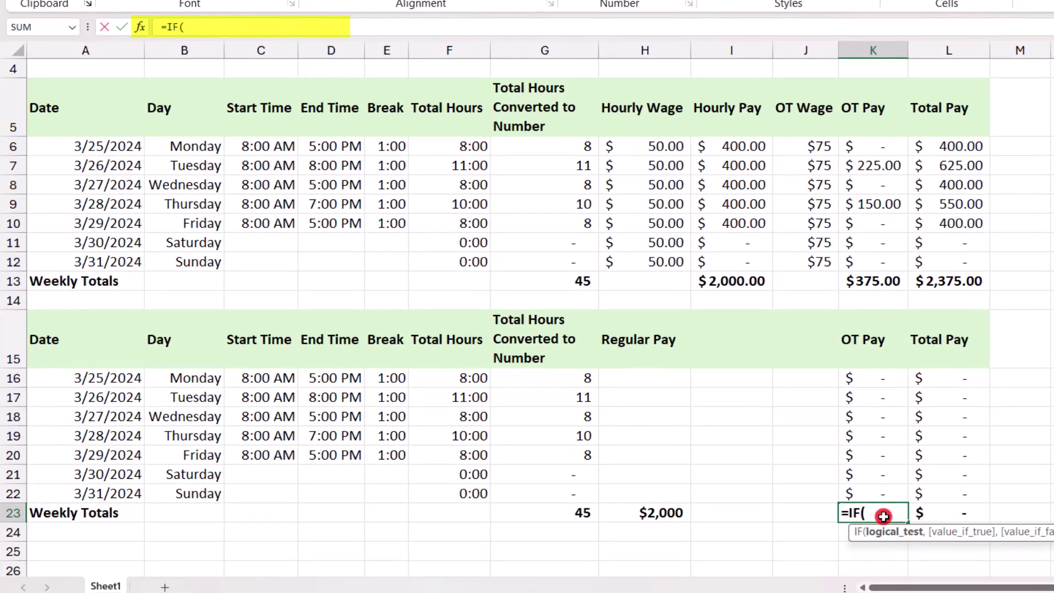
pyautogui.click(568, 511)
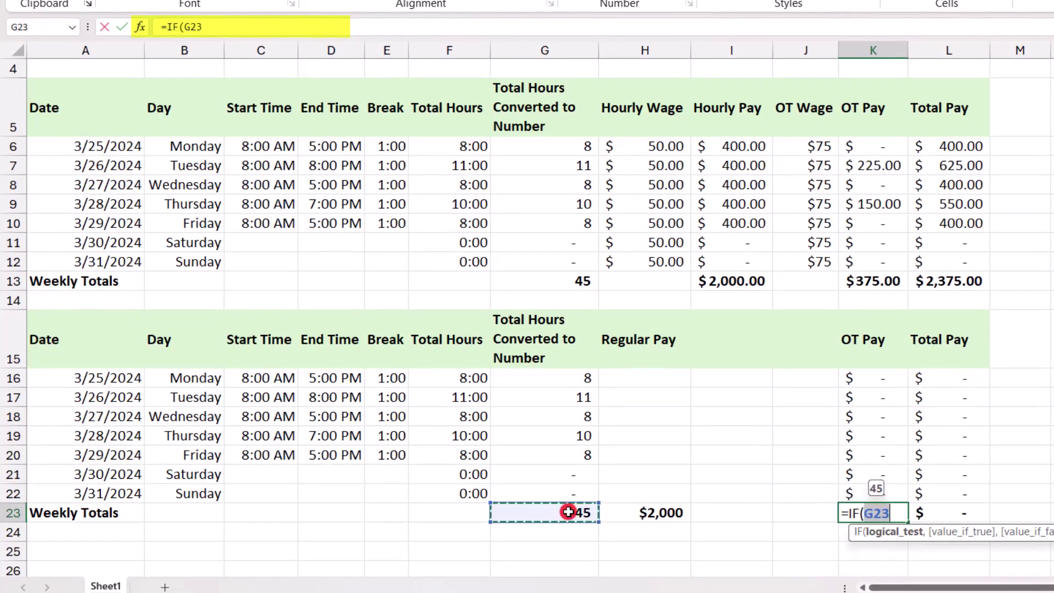
pyautogui.write('>')
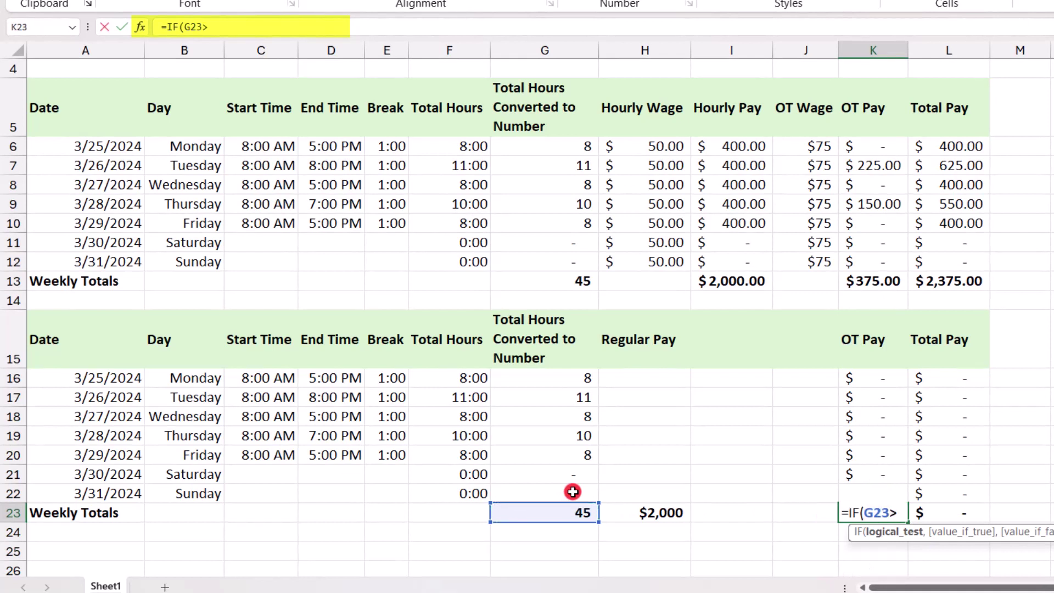
pyautogui.write('40,')
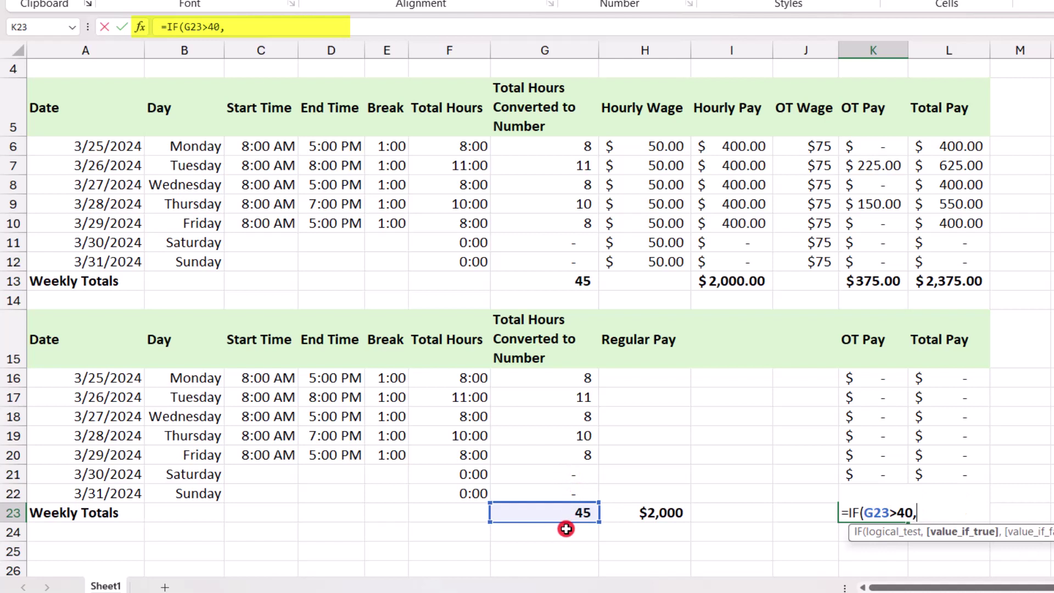
pyautogui.click(559, 509)
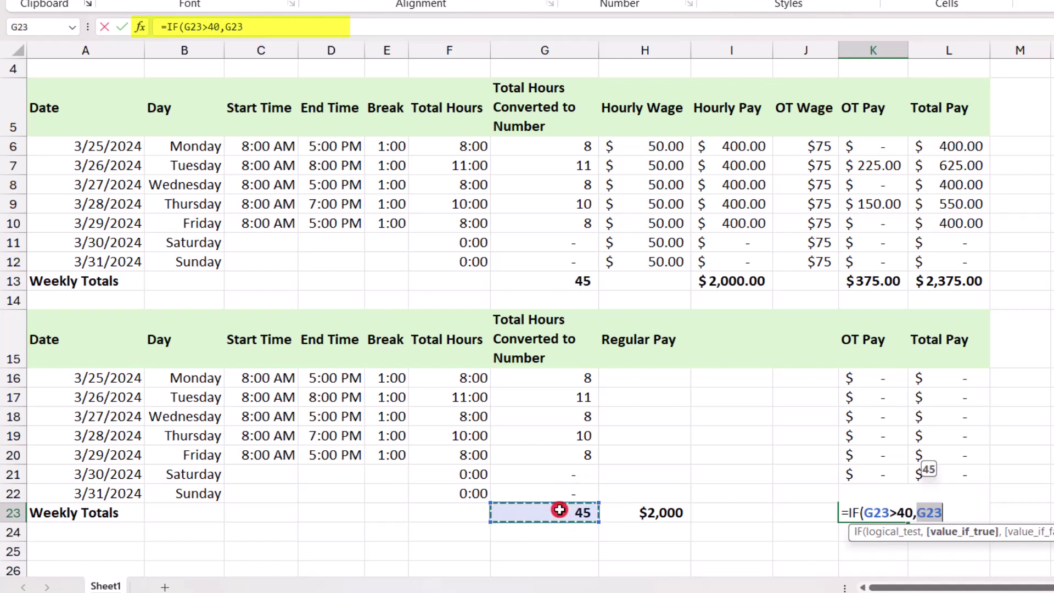
pyautogui.write('-40')
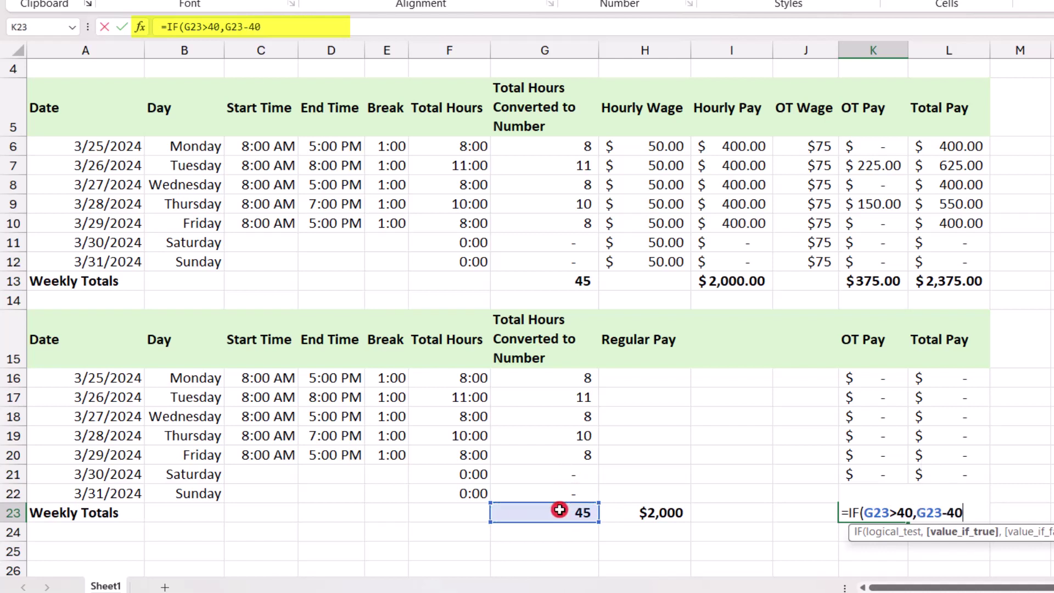
pyautogui.write(',')
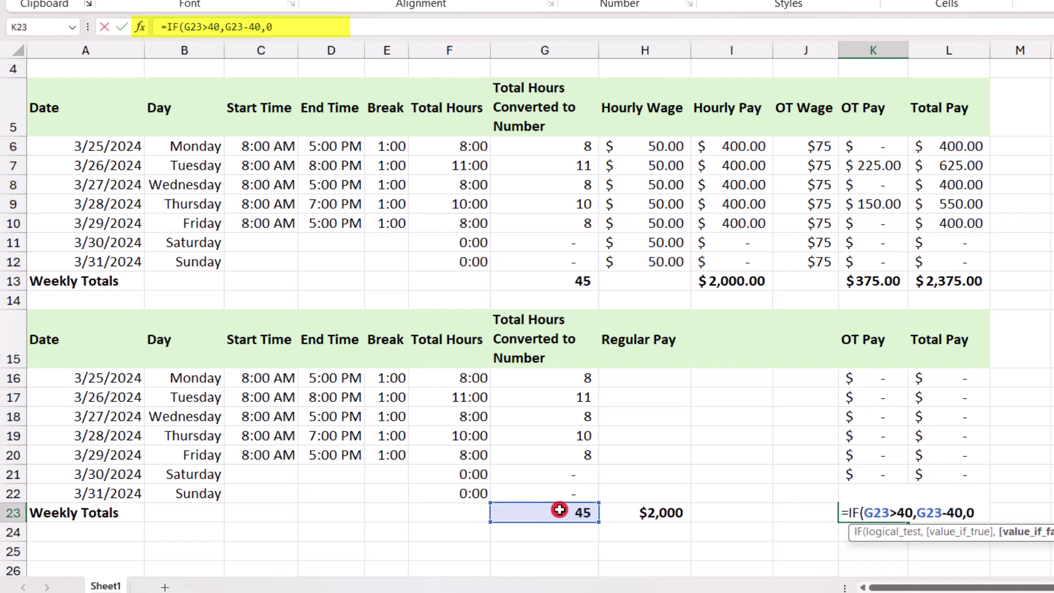
pyautogui.write('0)*')
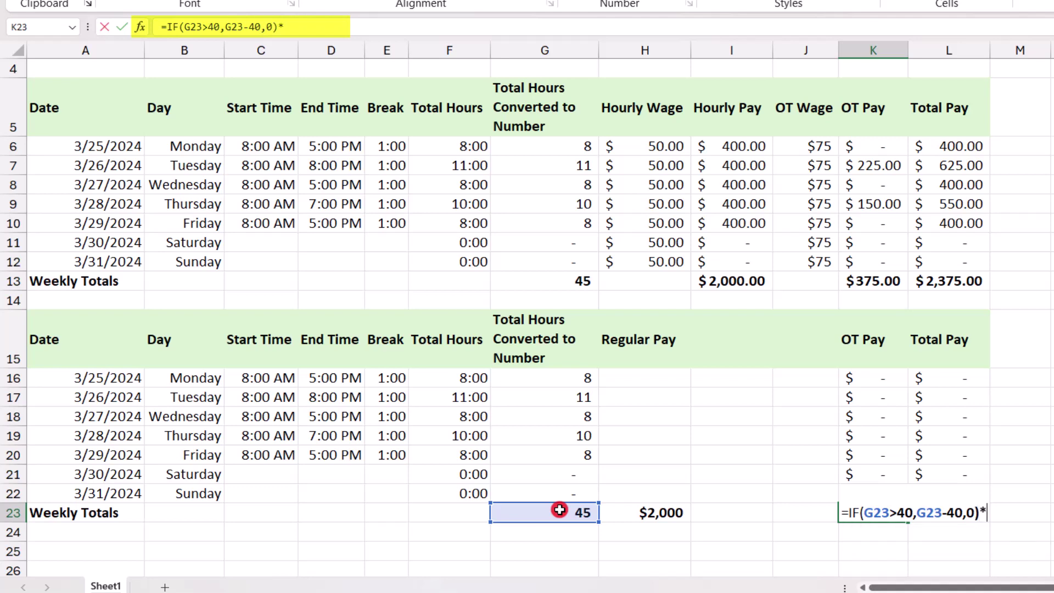
pyautogui.scroll(1, 242, 307)
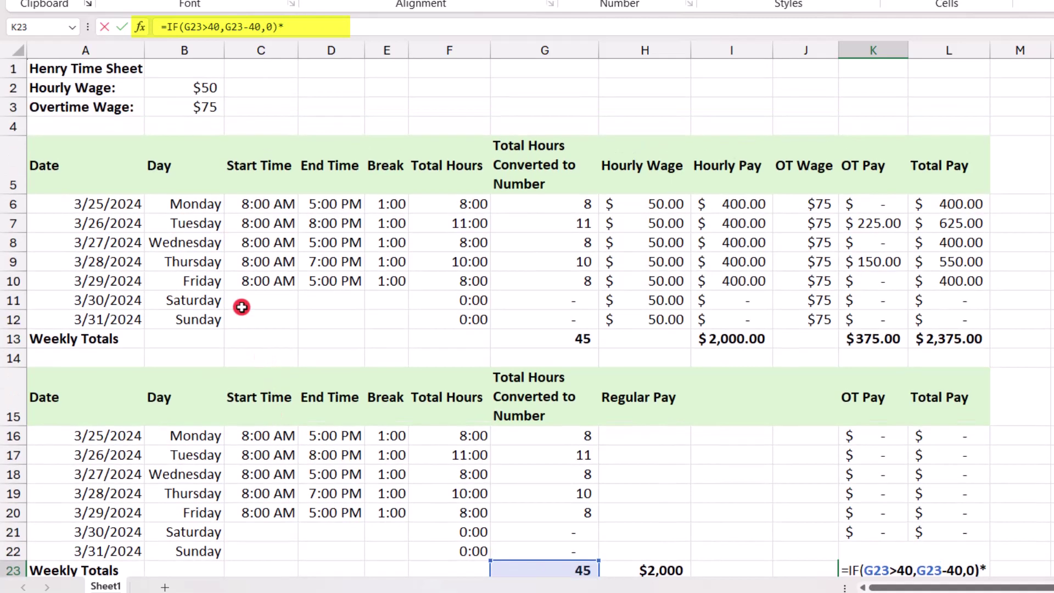
pyautogui.click(174, 104)
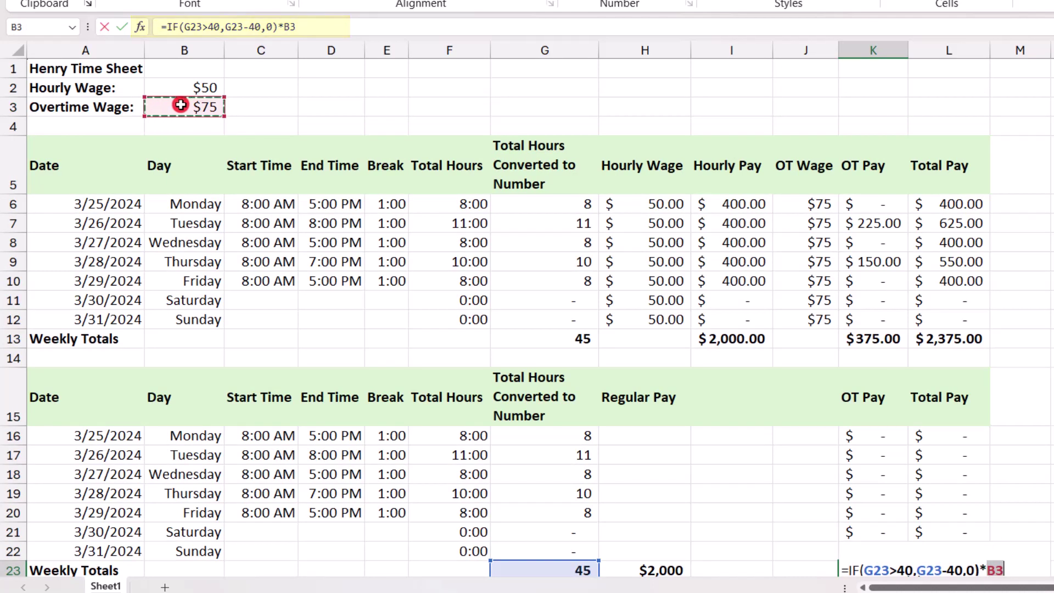
pyautogui.press('Return')
pyautogui.click(867, 532)
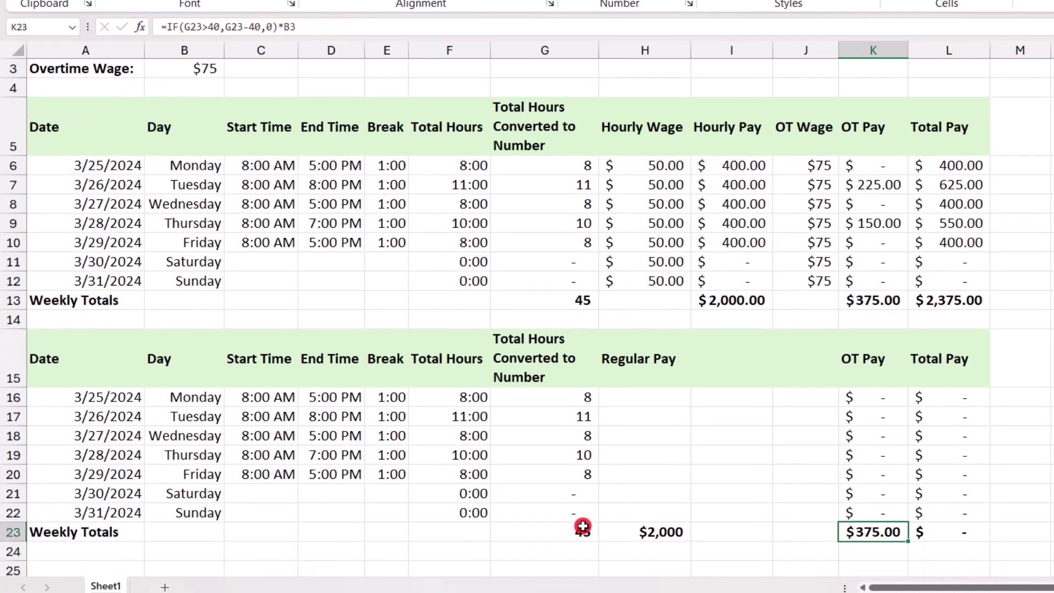
pyautogui.click(580, 531)
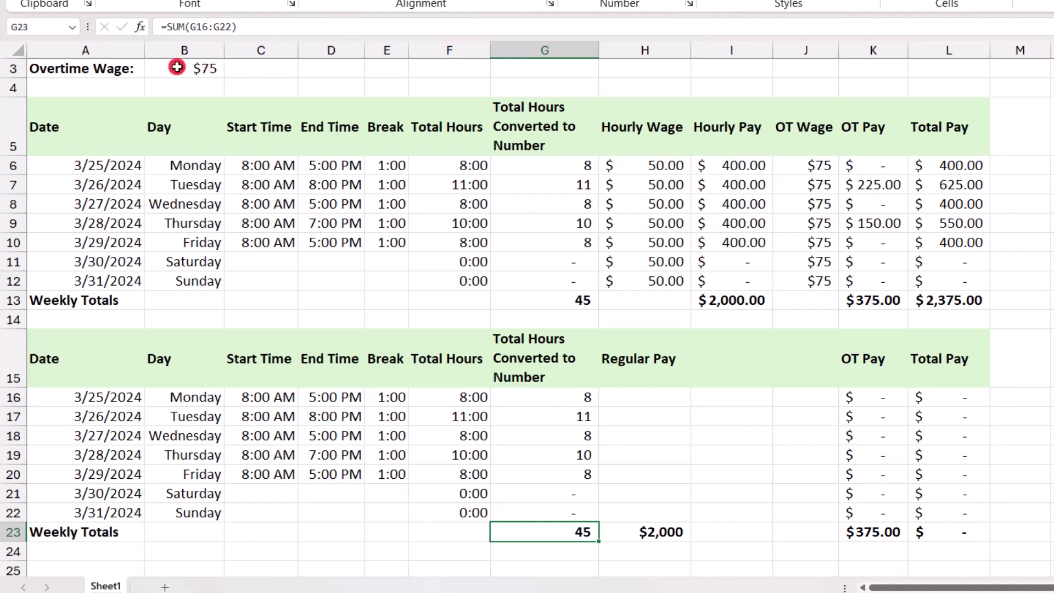
# Replace L23's SUM formula with =H23+K23 for a $2,375.00 weekly total.
pyautogui.click(946, 533)
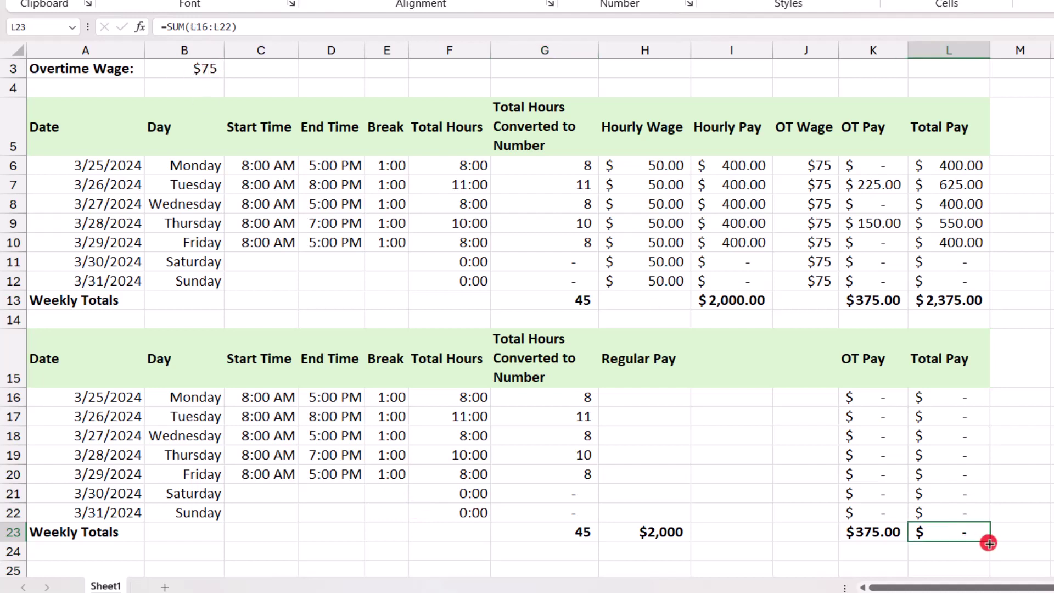
pyautogui.press('F2')
pyautogui.press('BackSpace')
pyautogui.press('BackSpace')
pyautogui.press('BackSpace')
pyautogui.press('BackSpace')
pyautogui.press('BackSpace')
pyautogui.press('BackSpace')
pyautogui.press('BackSpace')
pyautogui.press('BackSpace')
pyautogui.press('BackSpace')
pyautogui.press('BackSpace')
pyautogui.press('BackSpace')
pyautogui.press('BackSpace')
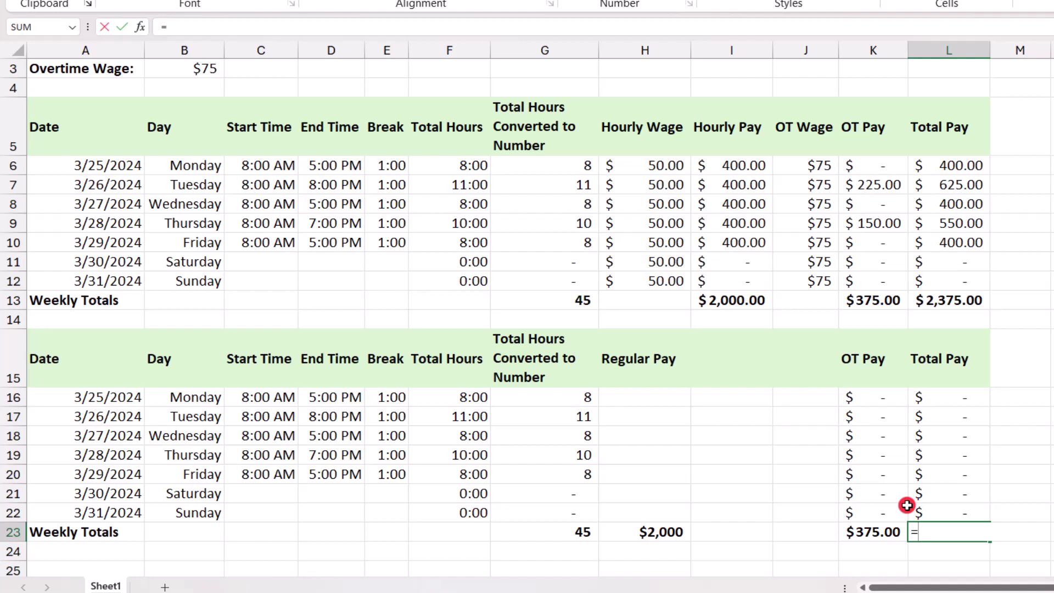
pyautogui.press('Left')
pyautogui.press('Left')
pyautogui.press('Left')
pyautogui.press('Left')
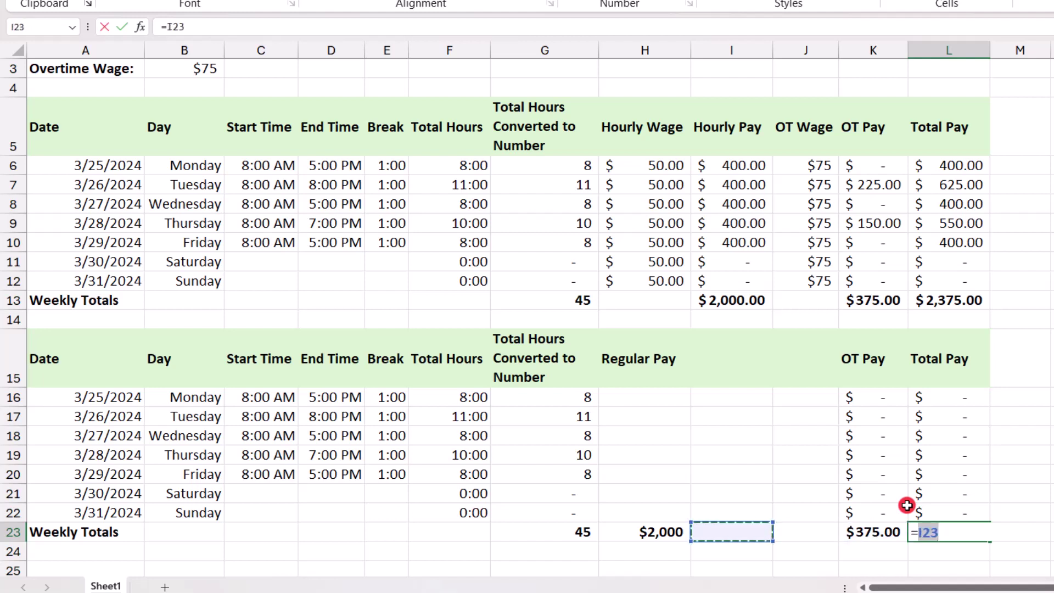
pyautogui.write('+')
pyautogui.press('Left')
pyautogui.press('Return')
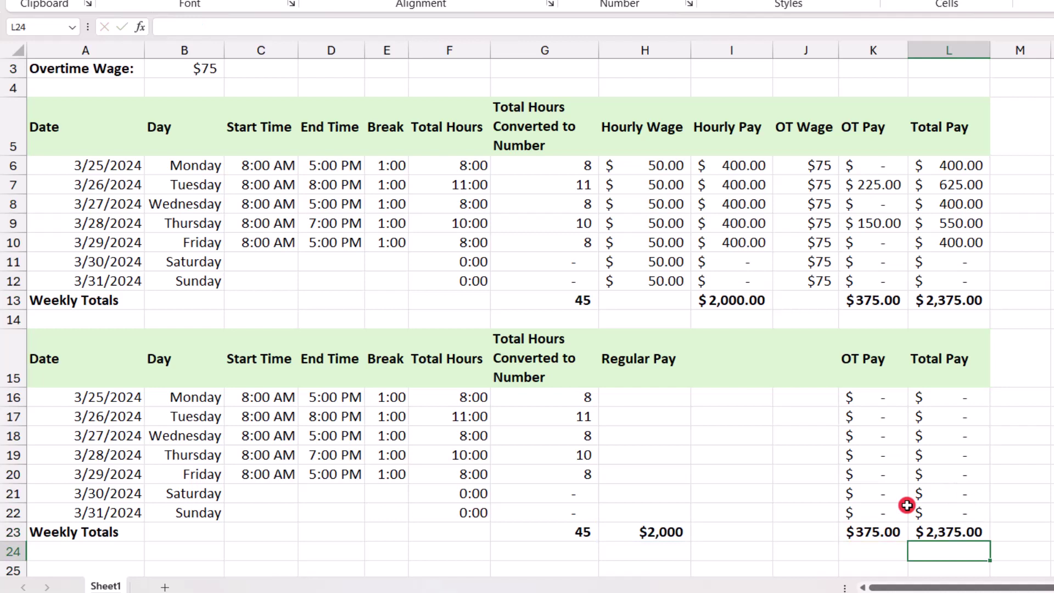
# Clear the daily OT Pay and Total Pay cells K16:L22.
pyautogui.moveTo(958, 390); pyautogui.dragTo(960, 510)
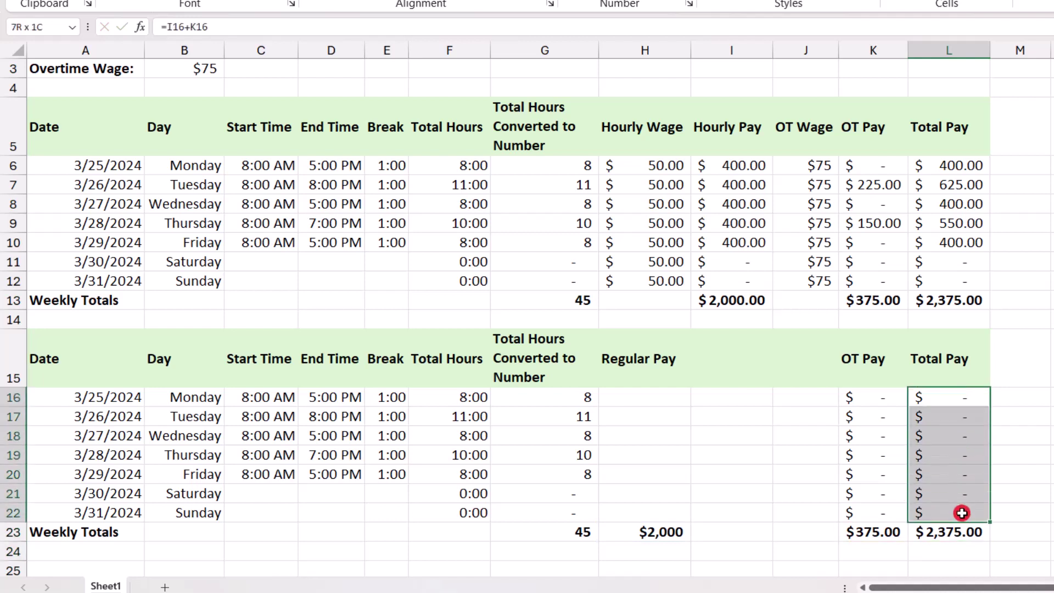
pyautogui.click(888, 399)
pyautogui.moveTo(888, 400); pyautogui.dragTo(951, 492)
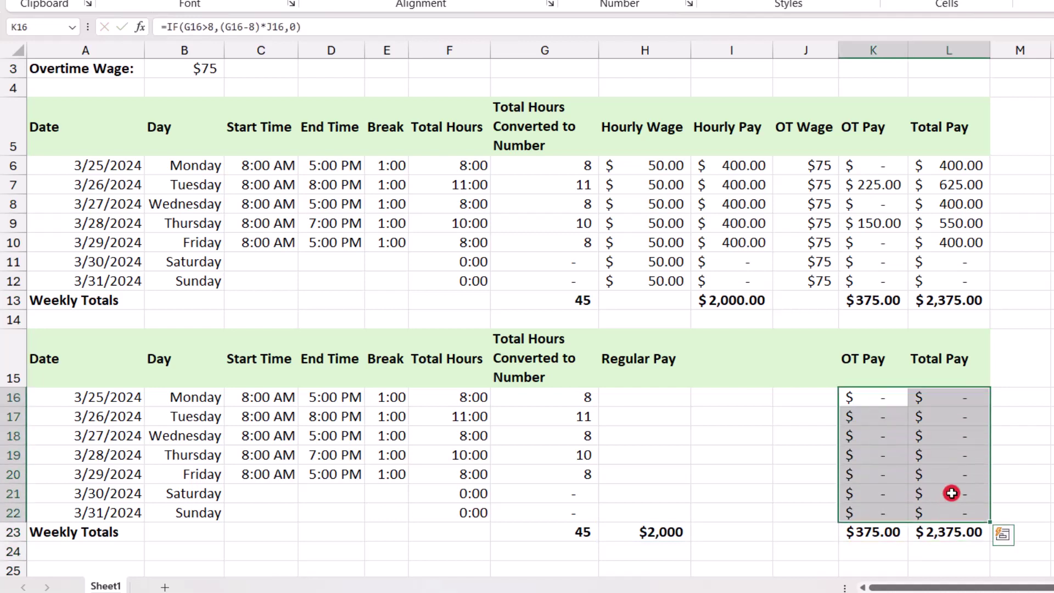
pyautogui.press('Delete')
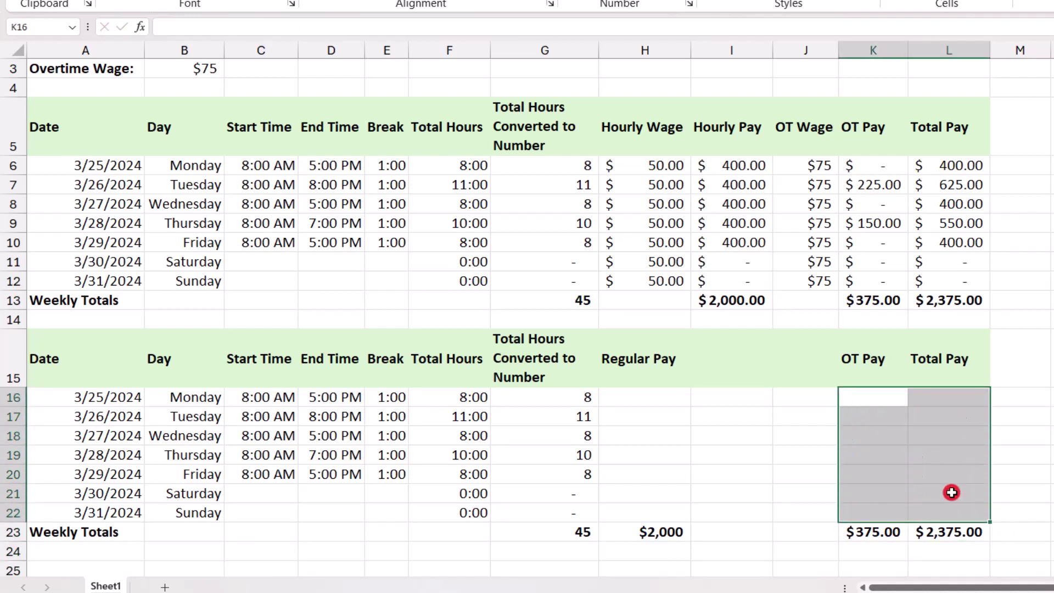
pyautogui.click(1008, 536)
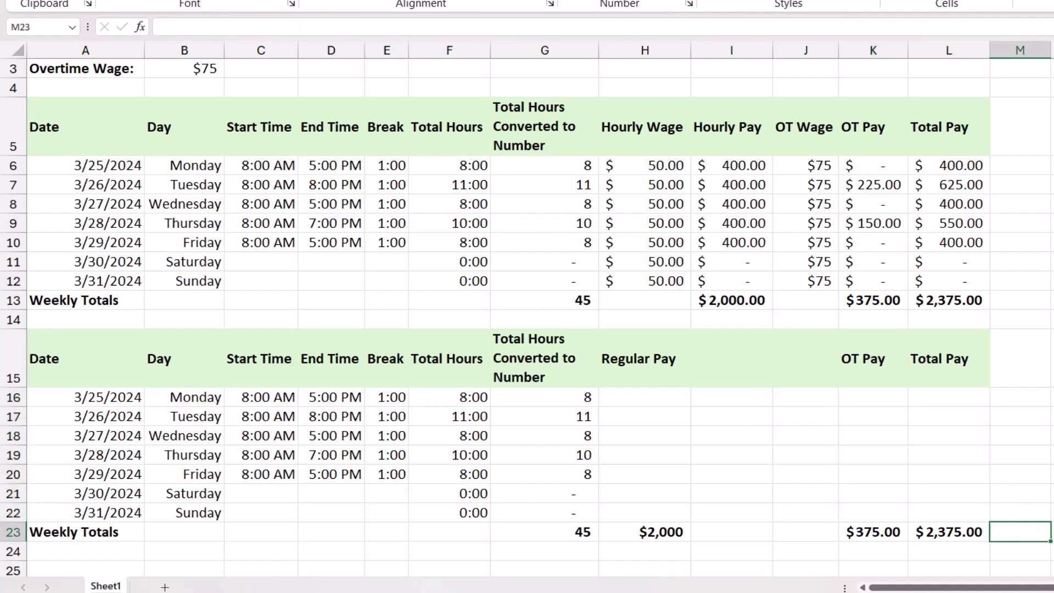